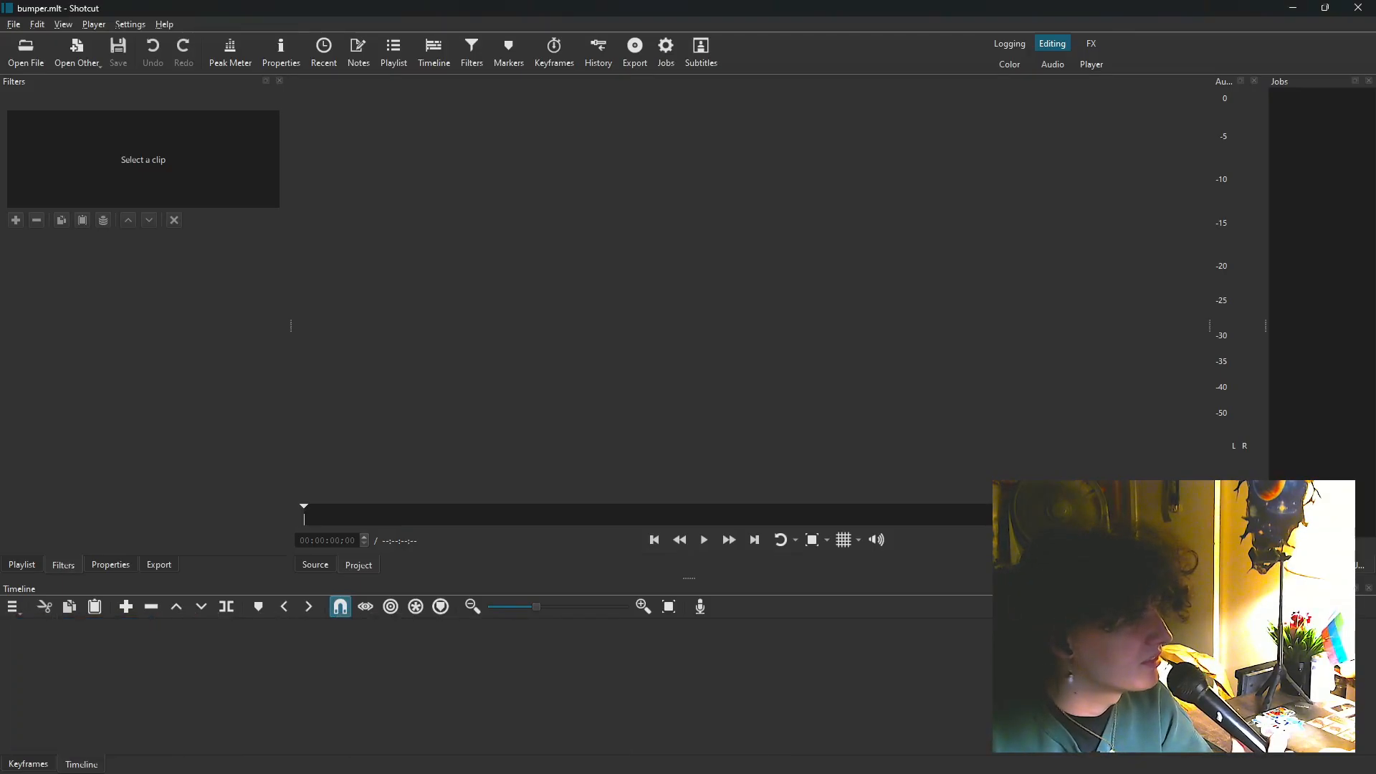
Step: Place 2024-12-26_01-09-21.mkv from the demo folder at the start of the timeline, play it through, and return the playhead to the beginning
{"action": "mouse_move", "coordinate": [244, 746]}
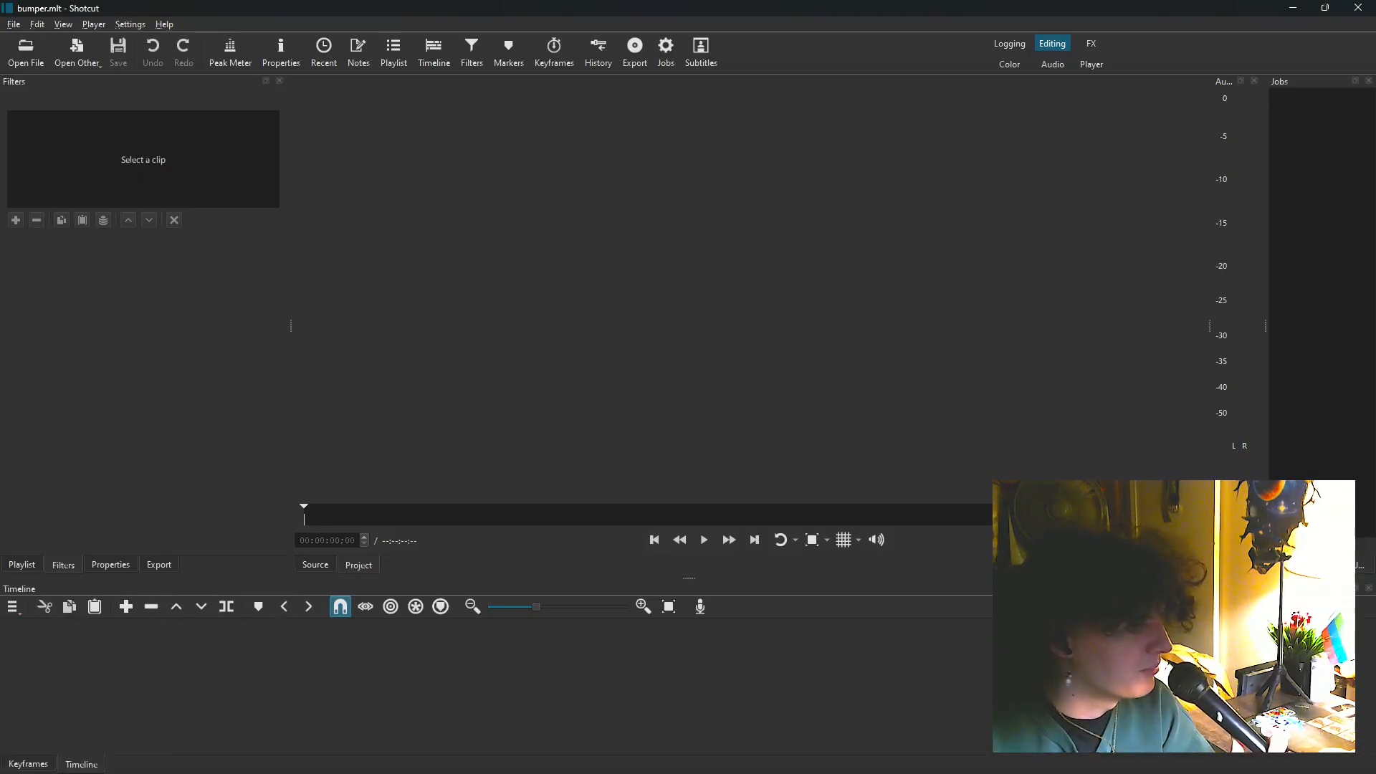
{"action": "left_click_drag", "start_coordinate": [1375, 201], "coordinate": [923, 193]}
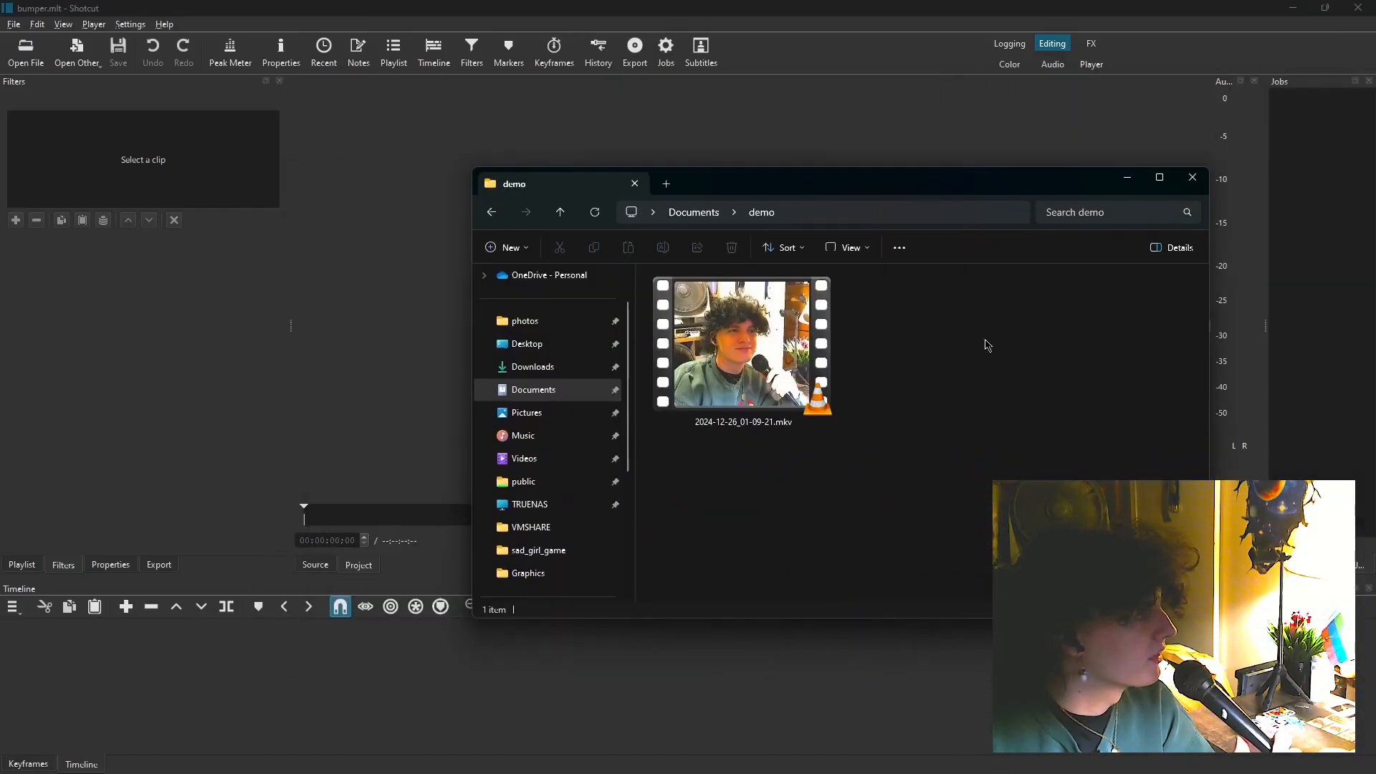
{"action": "left_click_drag", "start_coordinate": [731, 365], "coordinate": [439, 697]}
{"action": "left_click_drag", "start_coordinate": [117, 626], "coordinate": [93, 632]}
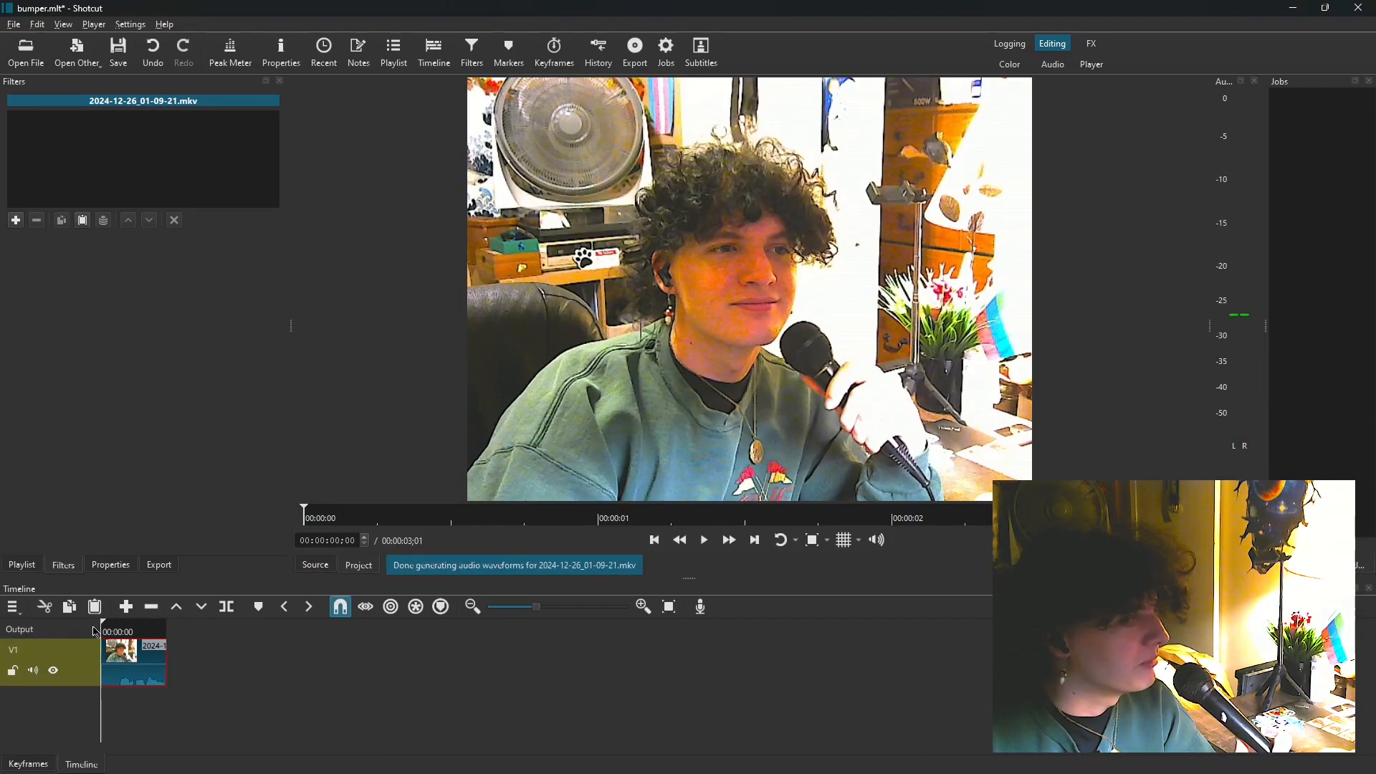
{"action": "left_click", "coordinate": [704, 539]}
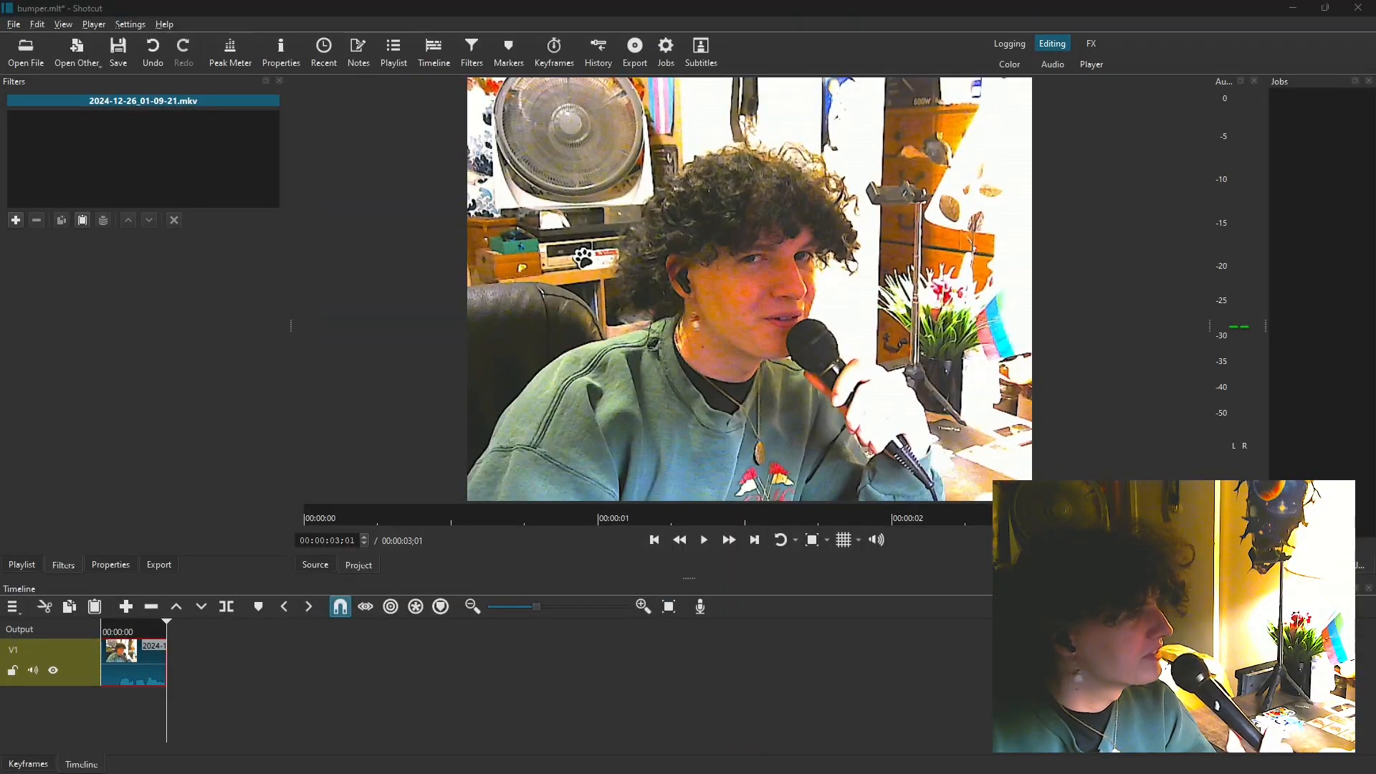
{"action": "left_click", "coordinate": [101, 637]}
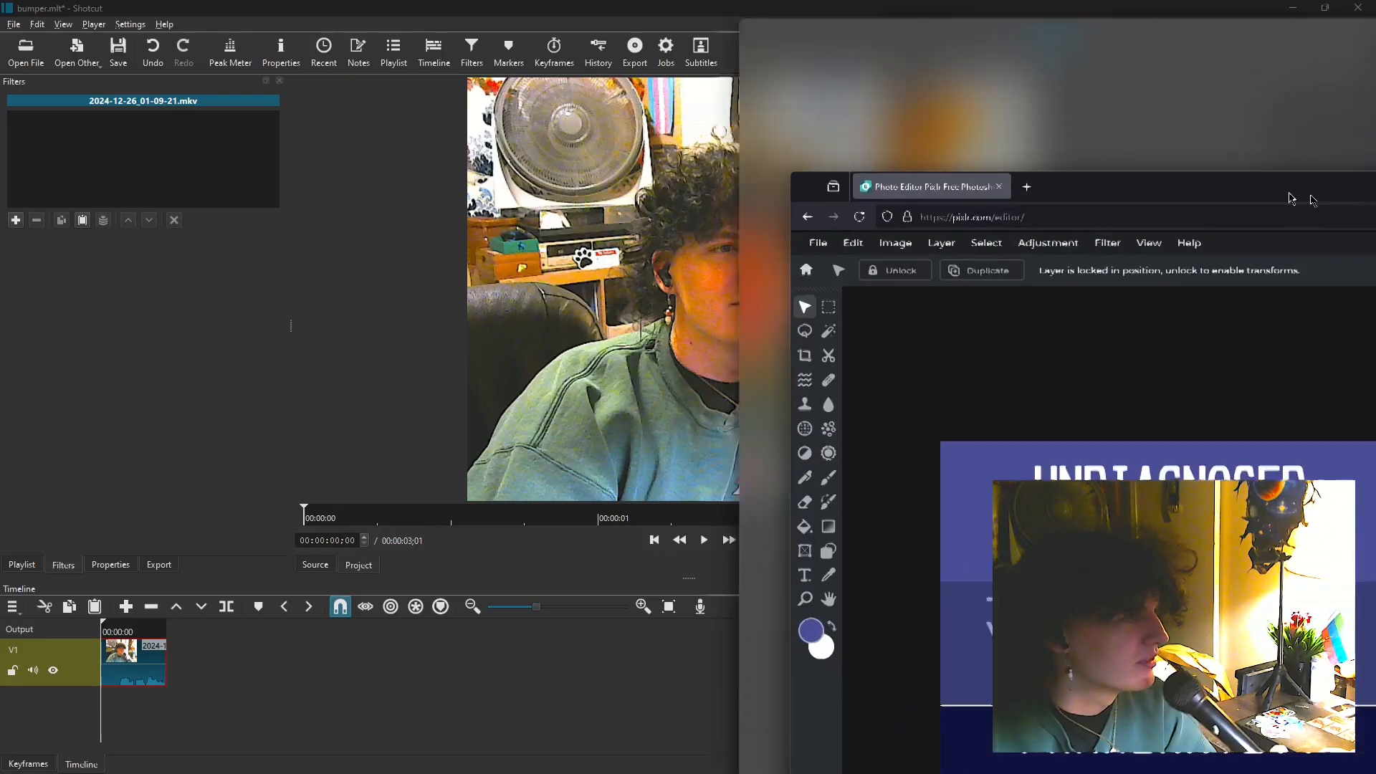
Step: Switch to the Pixlr editor and change the card's title to "hewwo" and its subtitle to "iuguygfuyifguyif"
{"action": "left_click_drag", "start_coordinate": [1375, 191], "coordinate": [587, 22]}
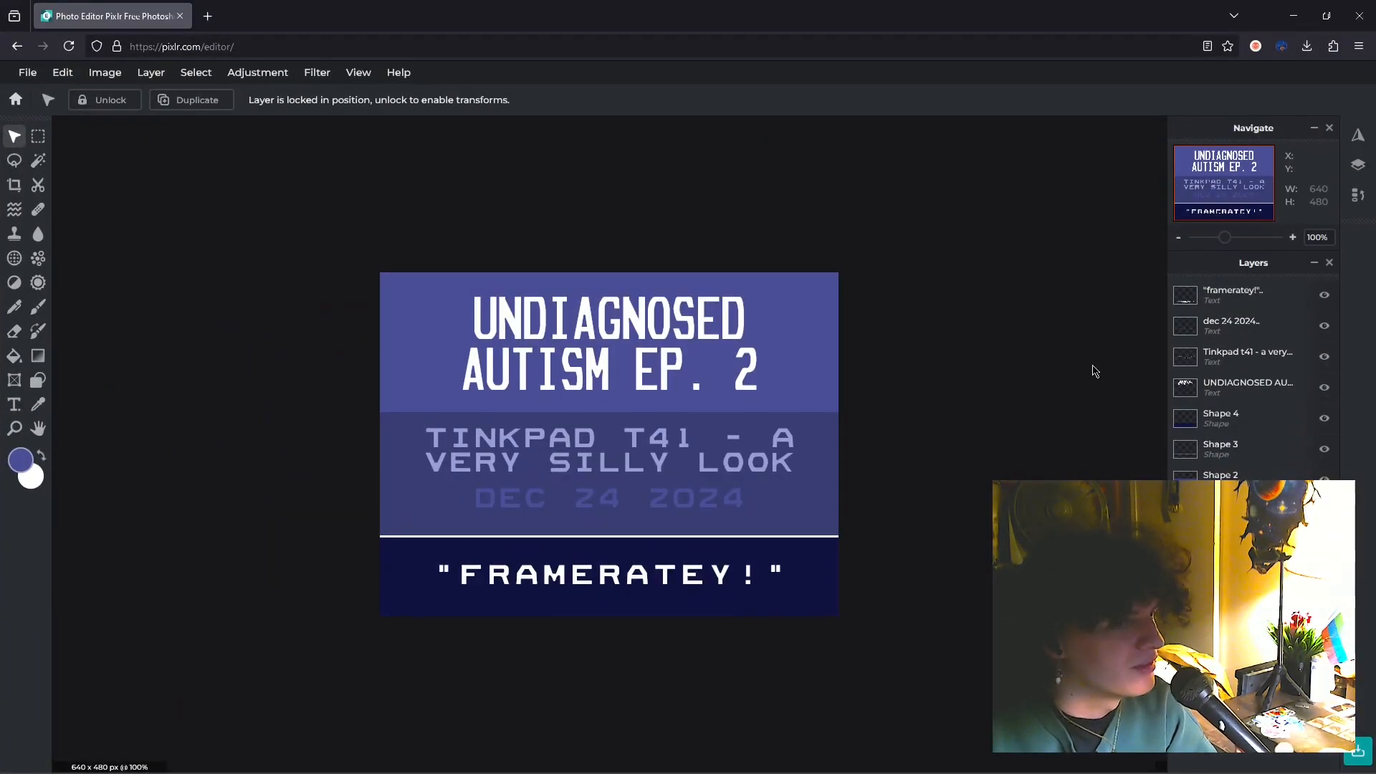
{"action": "double_click", "coordinate": [521, 346]}
{"action": "type", "text": "H"}
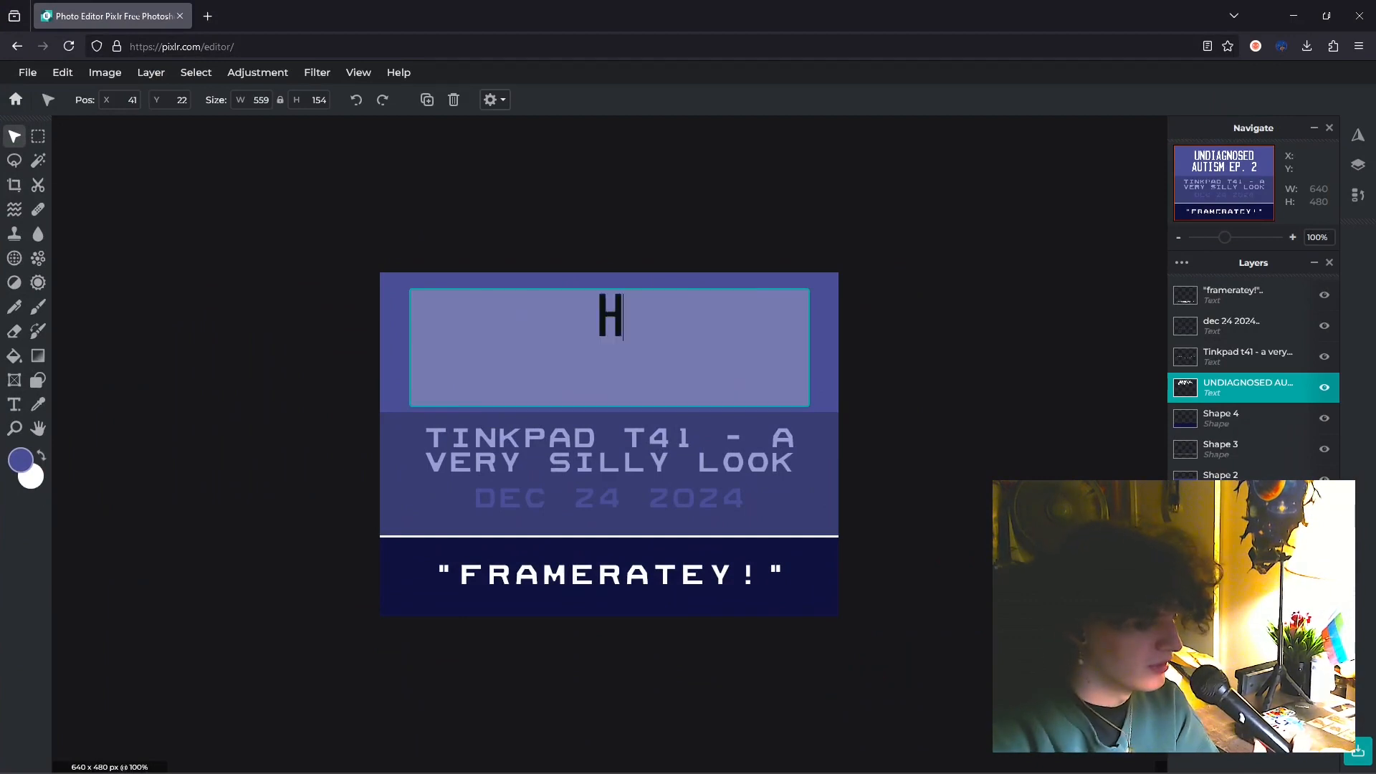
{"action": "type", "text": "EWwo"}
{"action": "double_click", "coordinate": [631, 464]}
{"action": "type", "text": "iuguygfuyifguyif"}
{"action": "left_click", "coordinate": [978, 437]}
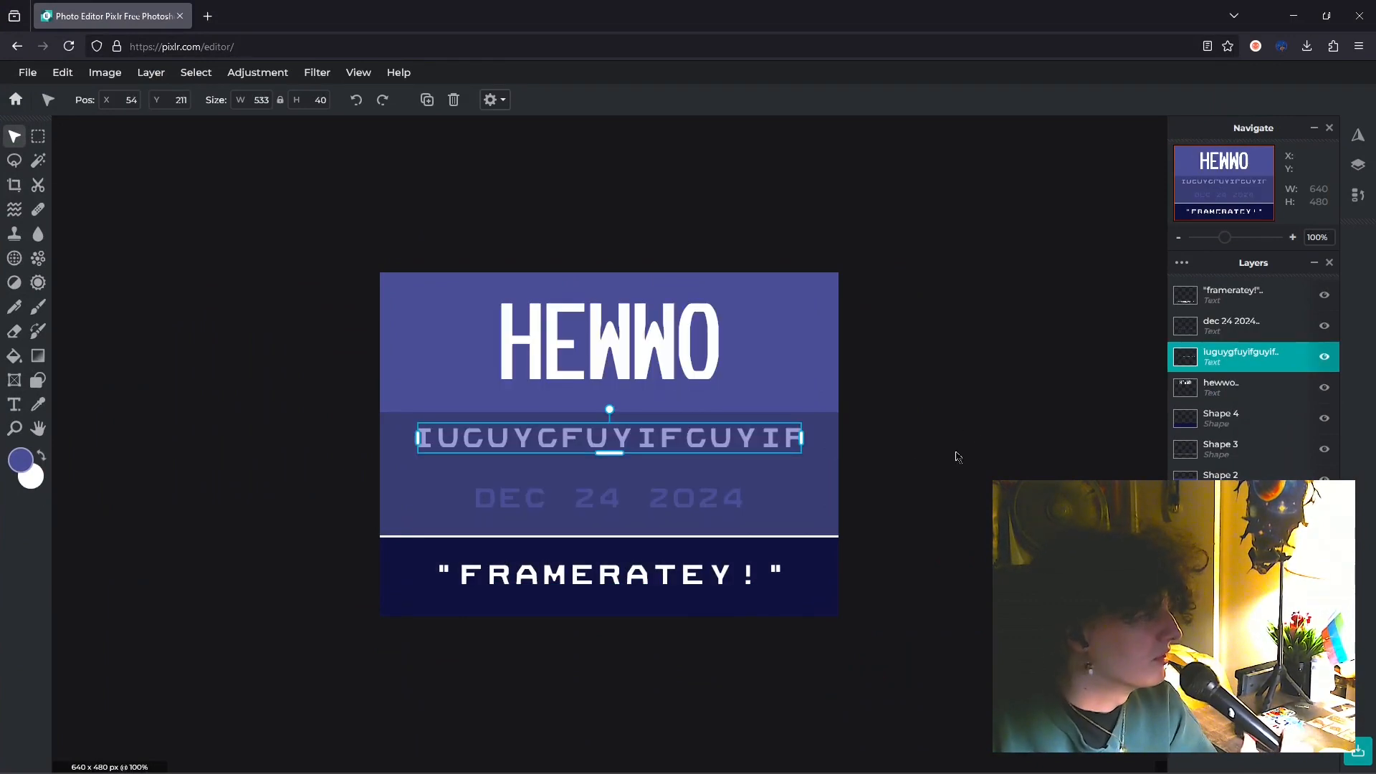
{"action": "left_click", "coordinate": [306, 208]}
Step: Save the title card as the JPG "aspect" at high quality, 640 x 480, and dismiss the account sign-up prompt
{"action": "key", "text": "ctrl+s"}
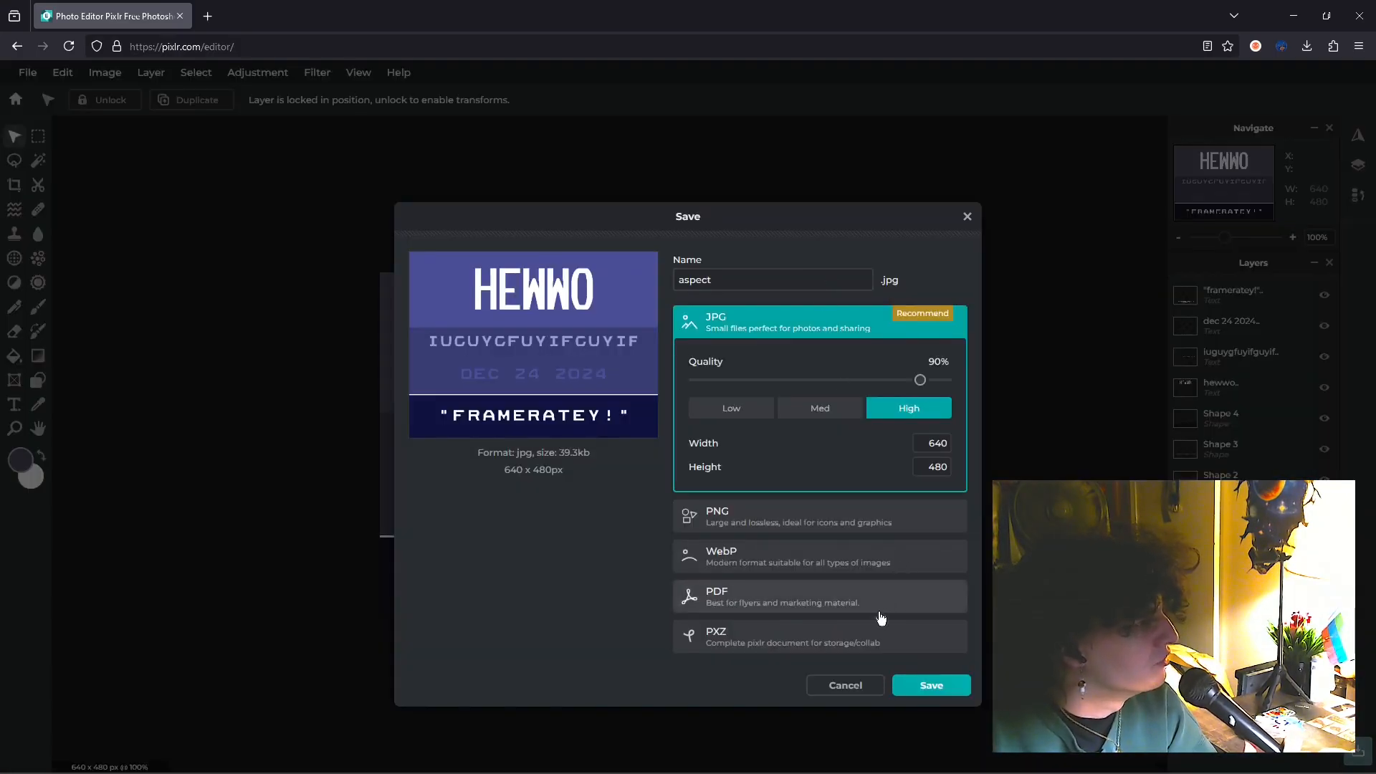
{"action": "left_click", "coordinate": [937, 685]}
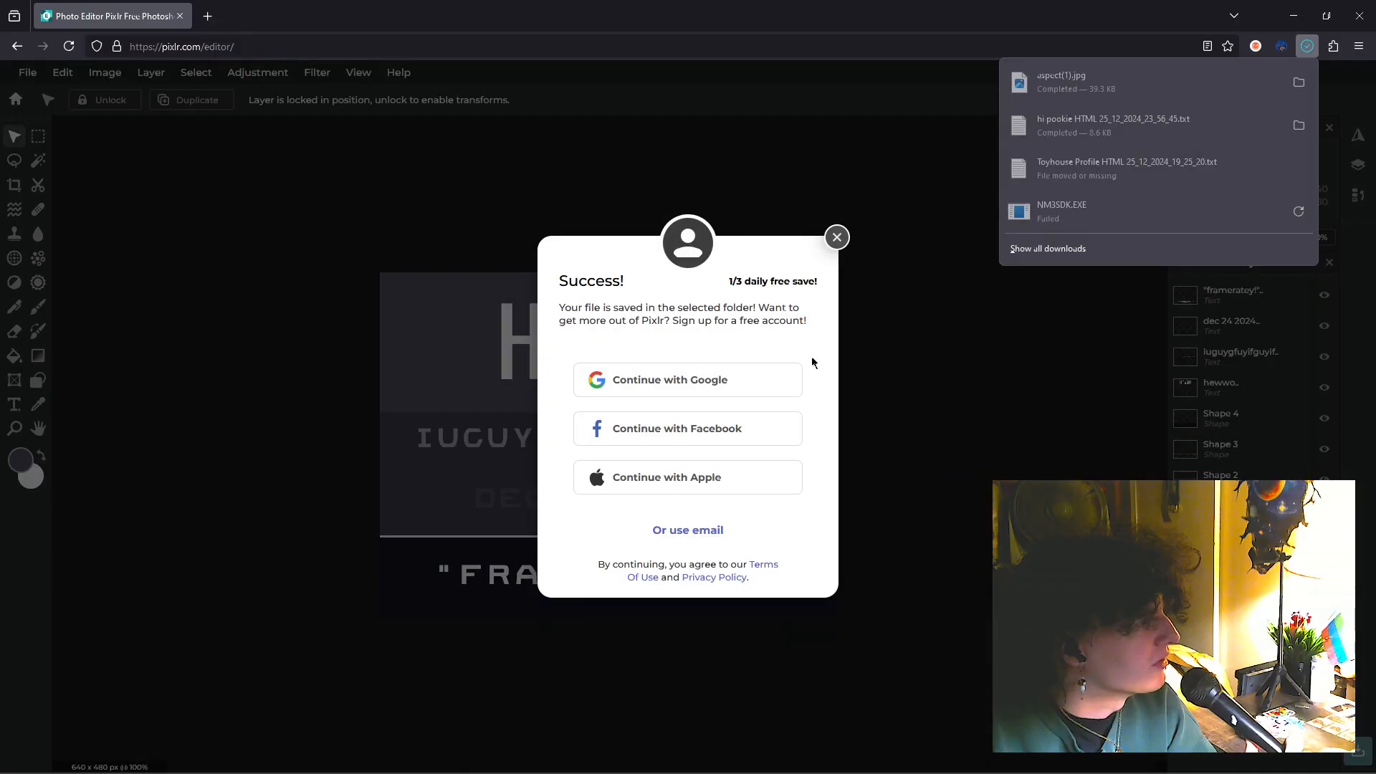
{"action": "left_click_drag", "start_coordinate": [728, 281], "coordinate": [814, 283]}
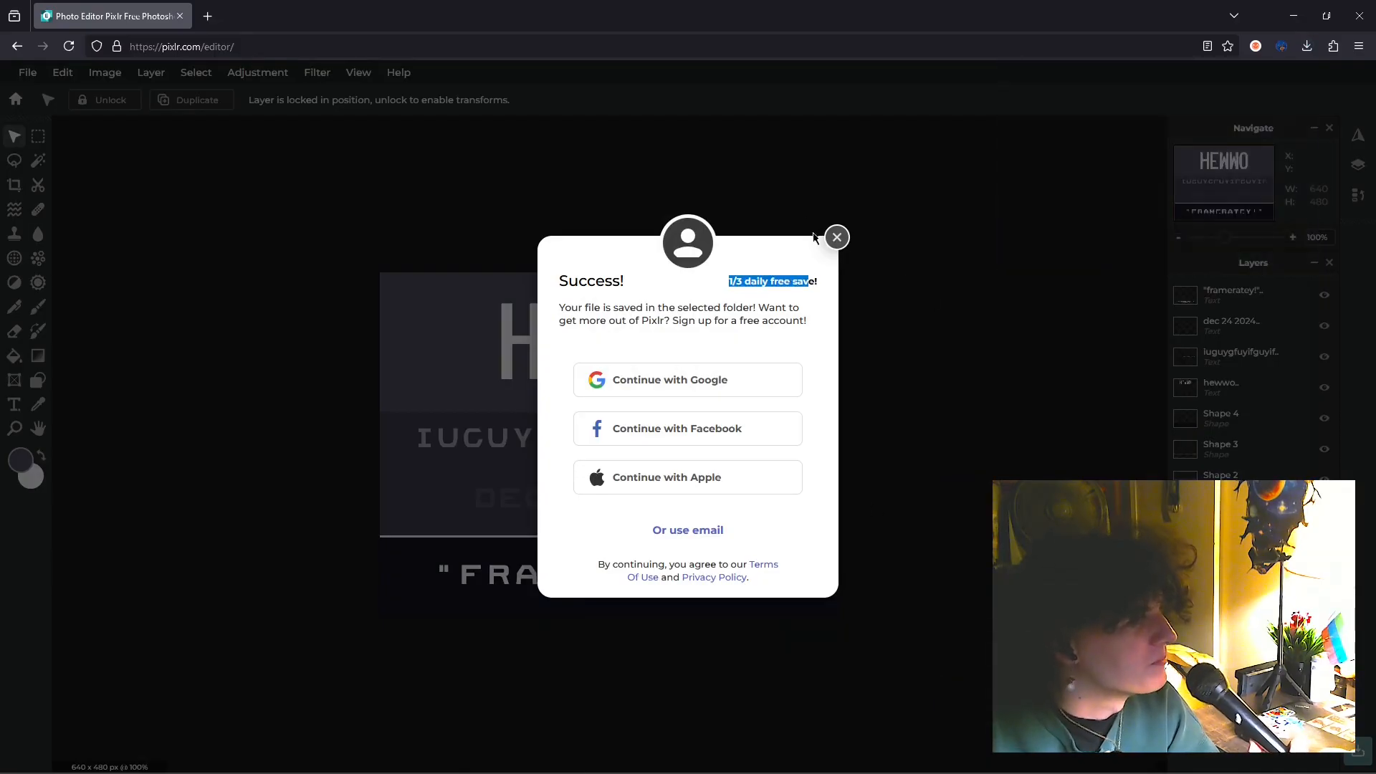
{"action": "left_click", "coordinate": [837, 237]}
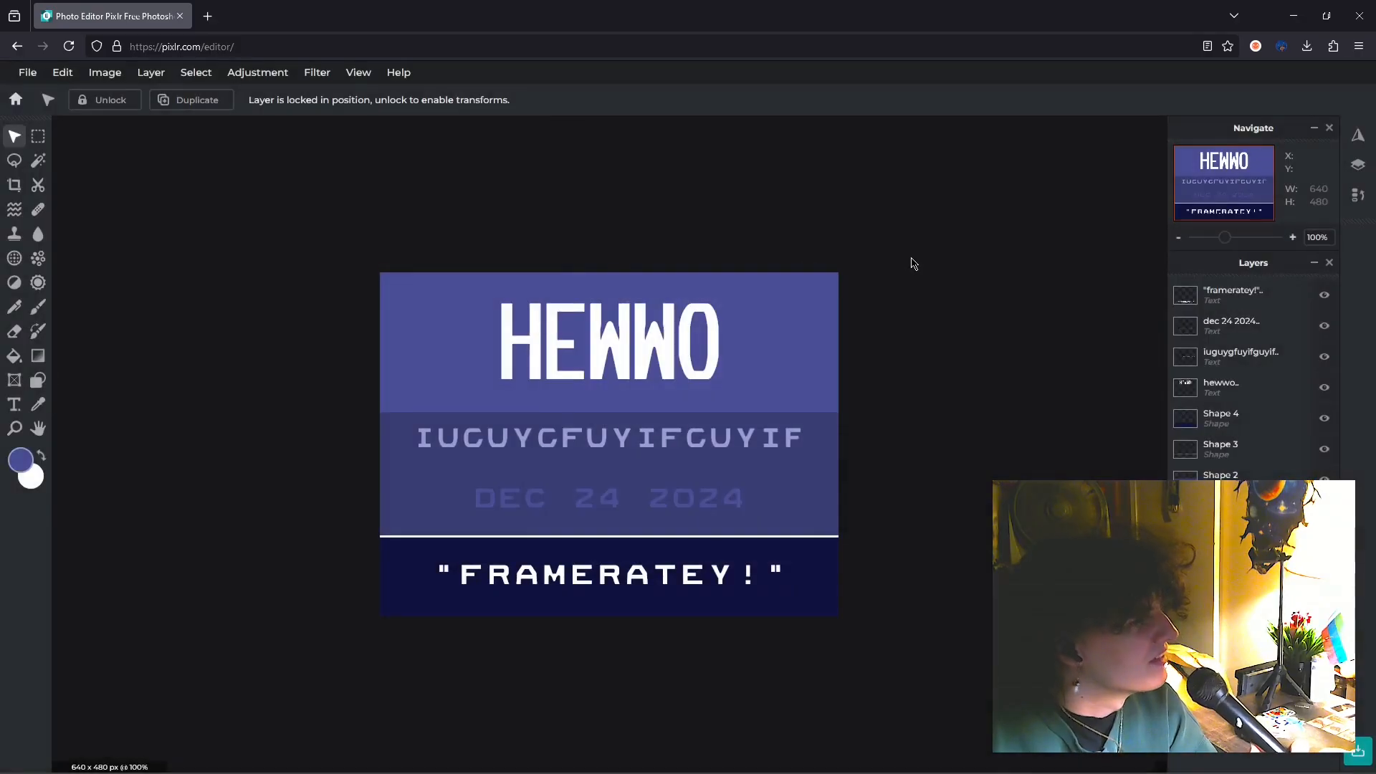
Step: Back in Shotcut, move the webcam clip to about 22 s on V1 and place aspect(1).jpg about 1 s from the track's start
{"action": "left_click", "coordinate": [1294, 16]}
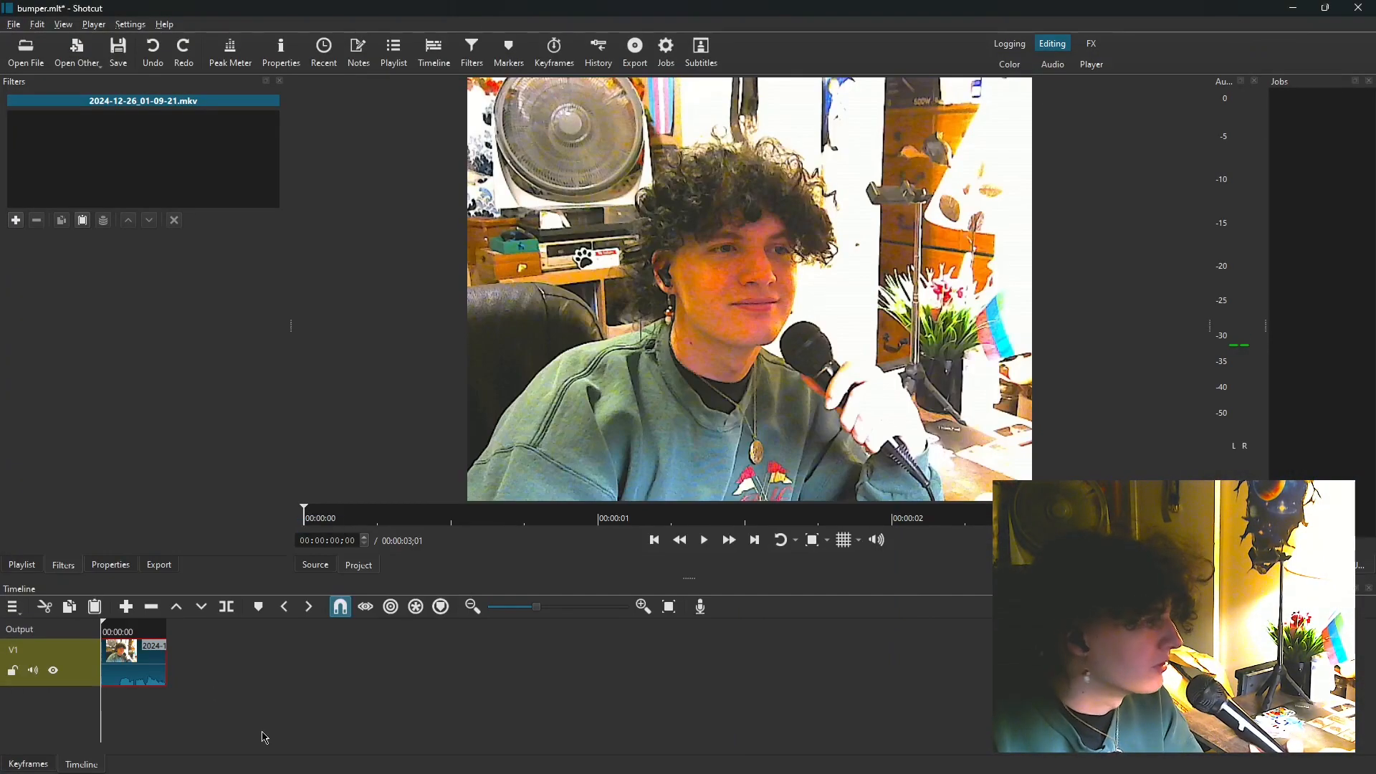
{"action": "left_click_drag", "start_coordinate": [144, 677], "coordinate": [603, 683]}
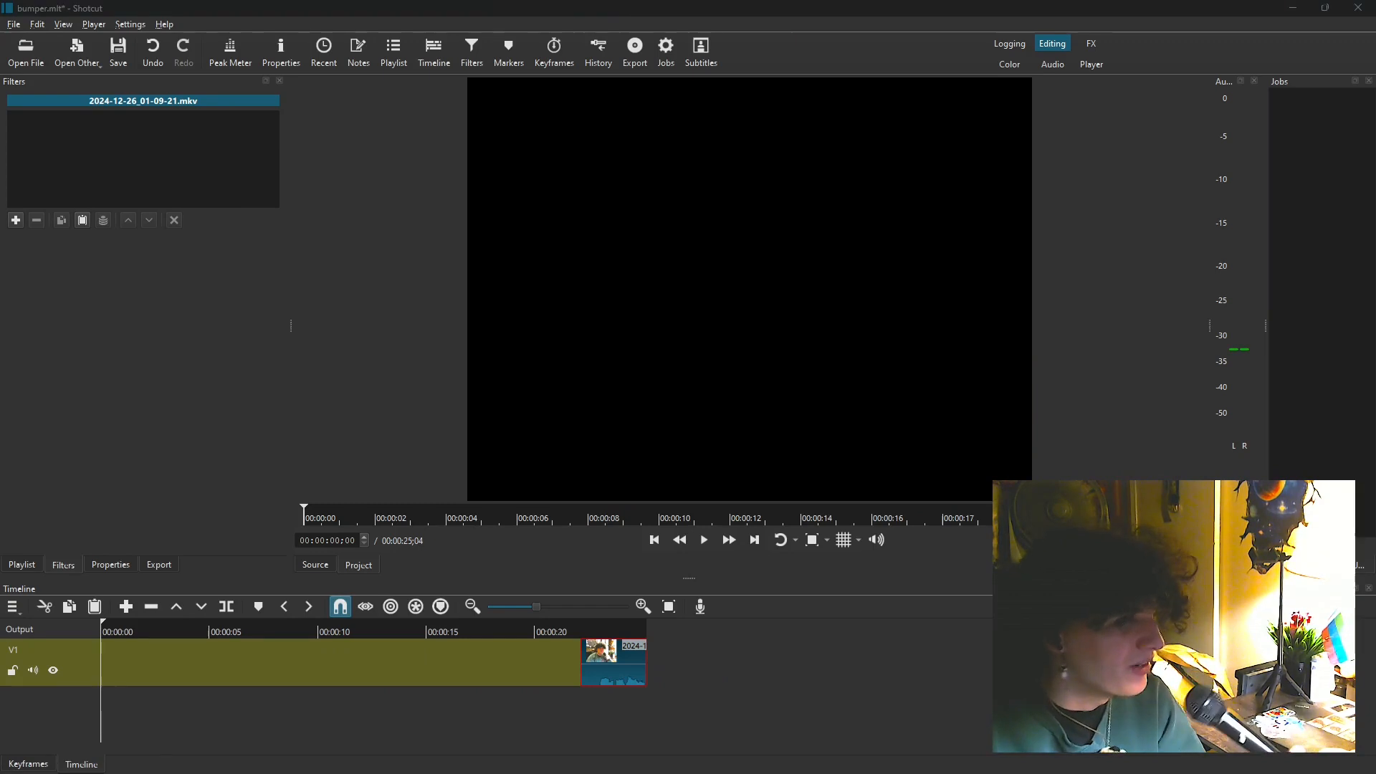
{"action": "left_click_drag", "start_coordinate": [978, 681], "coordinate": [143, 663]}
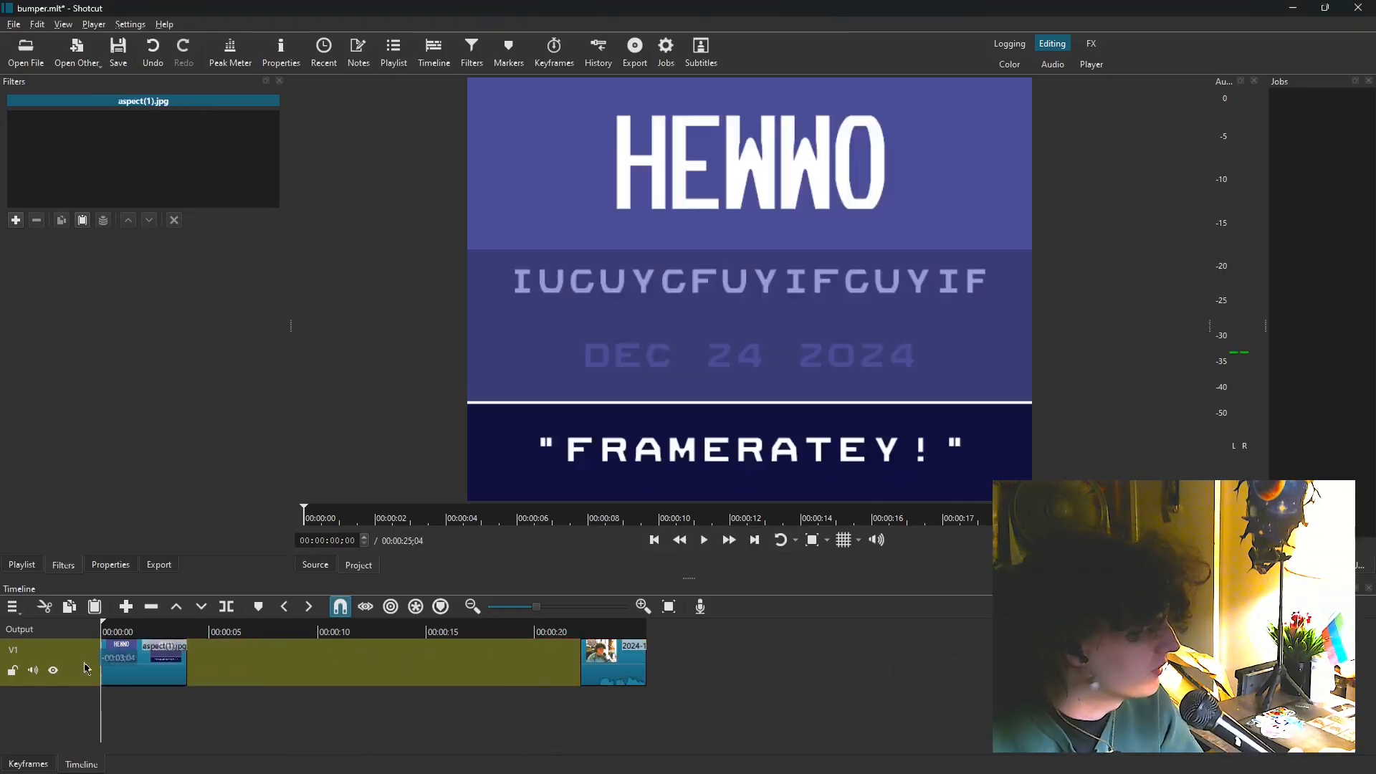
{"action": "left_click_drag", "start_coordinate": [107, 656], "coordinate": [87, 629]}
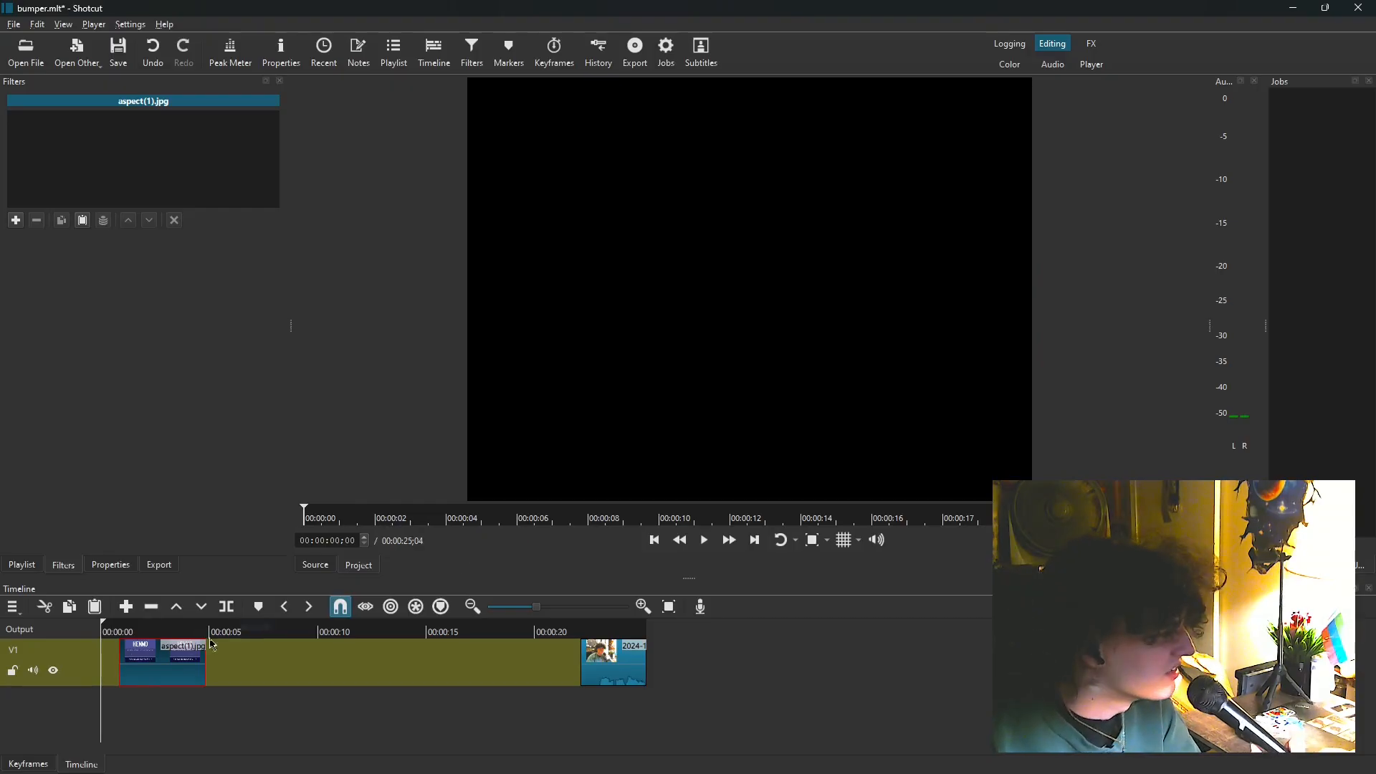
Step: Split the title card image just after its start, at 00:00:00;29
{"action": "left_click_drag", "start_coordinate": [126, 637], "coordinate": [122, 629]}
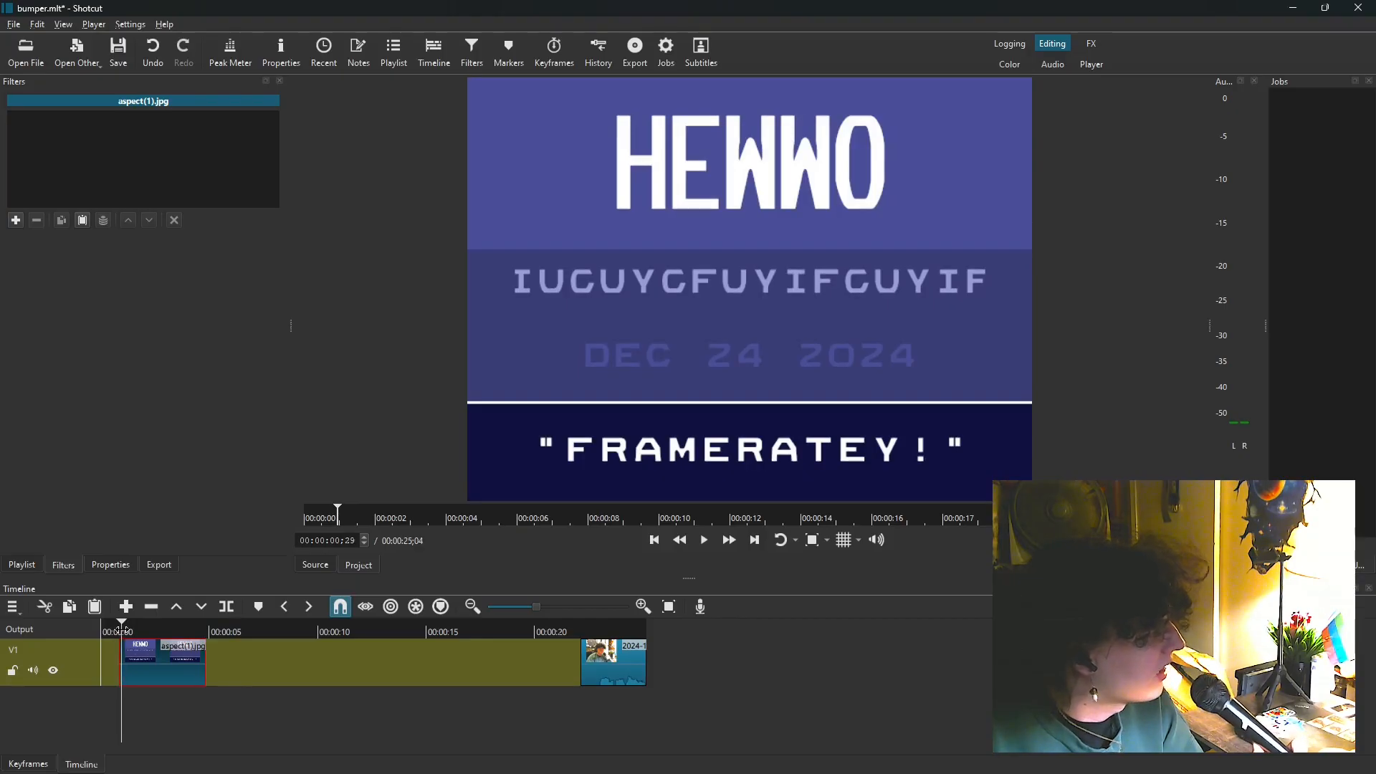
{"action": "left_click", "coordinate": [643, 606]}
{"action": "left_click", "coordinate": [643, 607]}
{"action": "left_click", "coordinate": [643, 607]}
{"action": "left_click", "coordinate": [643, 606]}
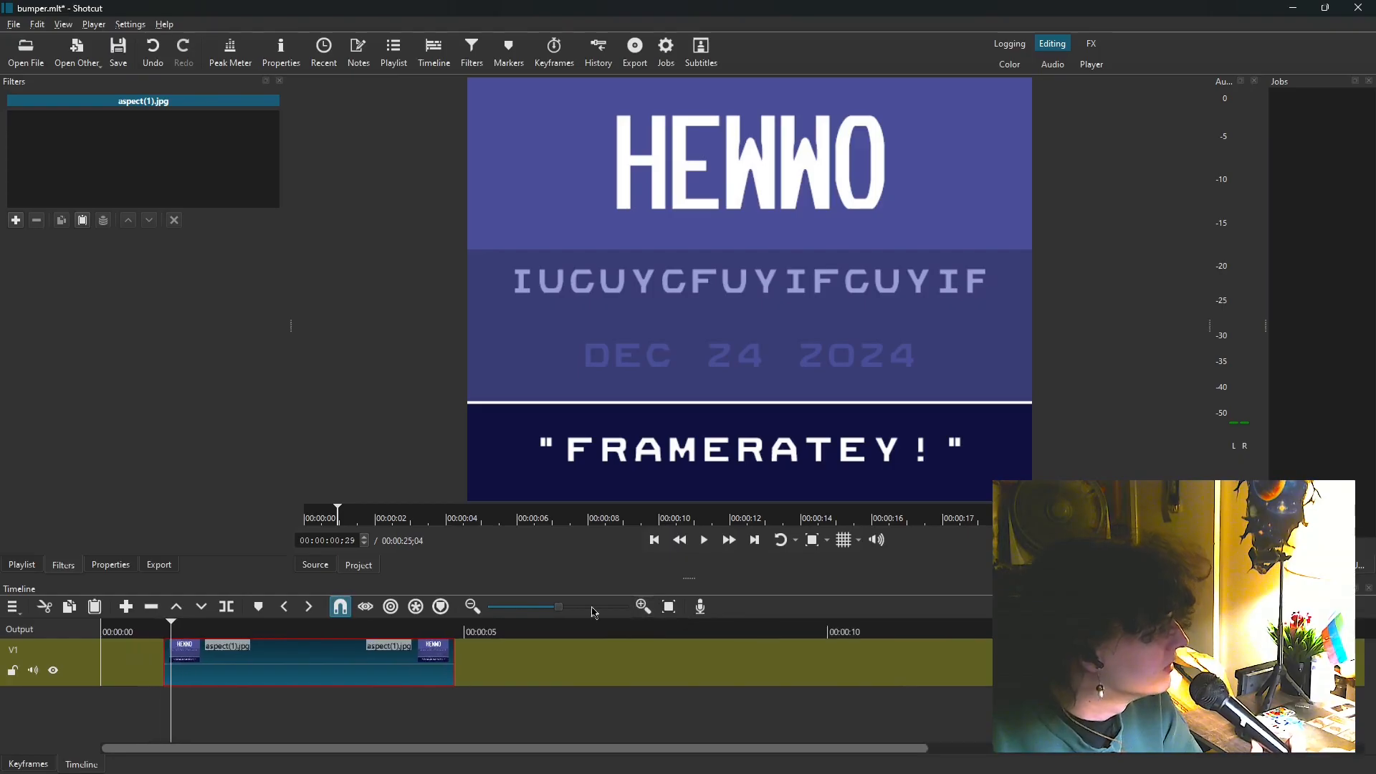
{"action": "left_click", "coordinate": [225, 607]}
Step: Add the Old Film: Projector filter to the short piece at the title card's start
{"action": "left_click", "coordinate": [169, 669]}
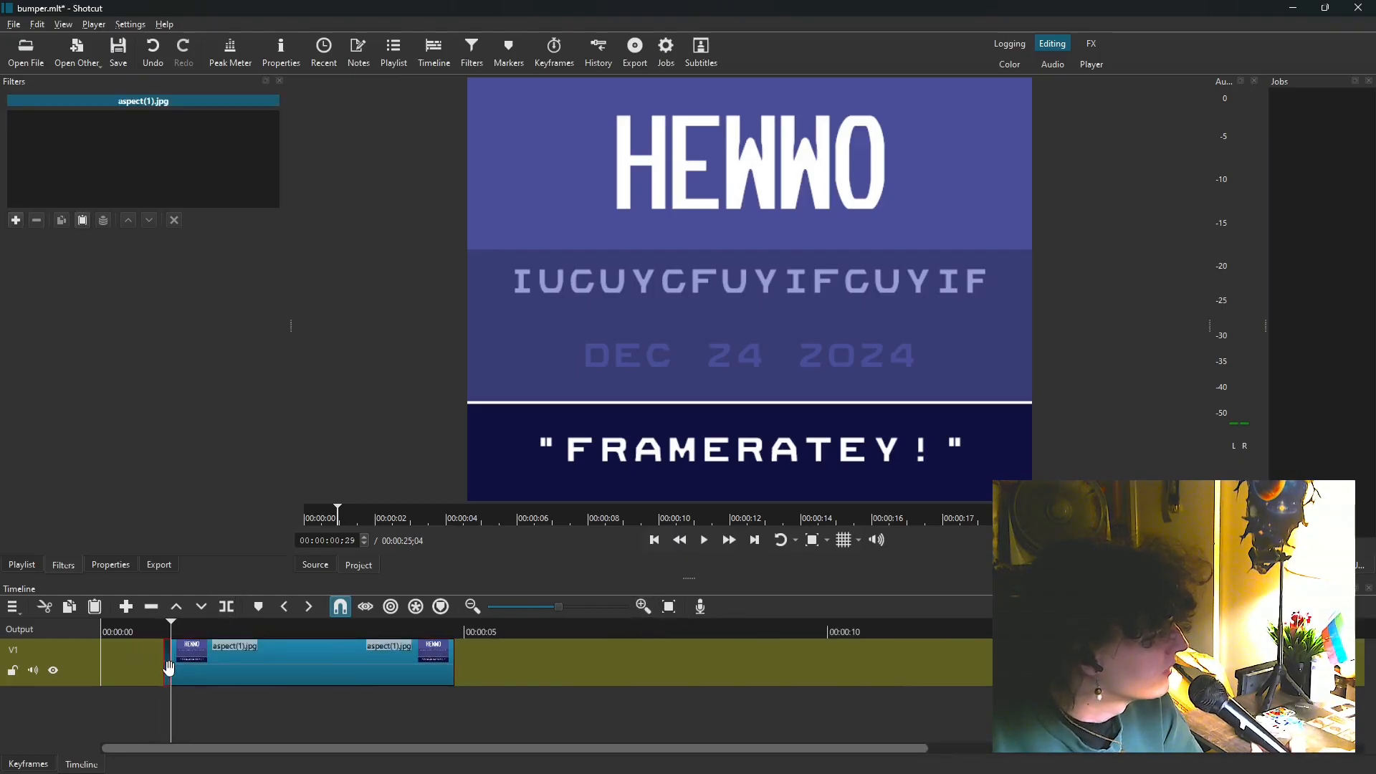
{"action": "left_click", "coordinate": [169, 623]}
{"action": "left_click", "coordinate": [166, 624]}
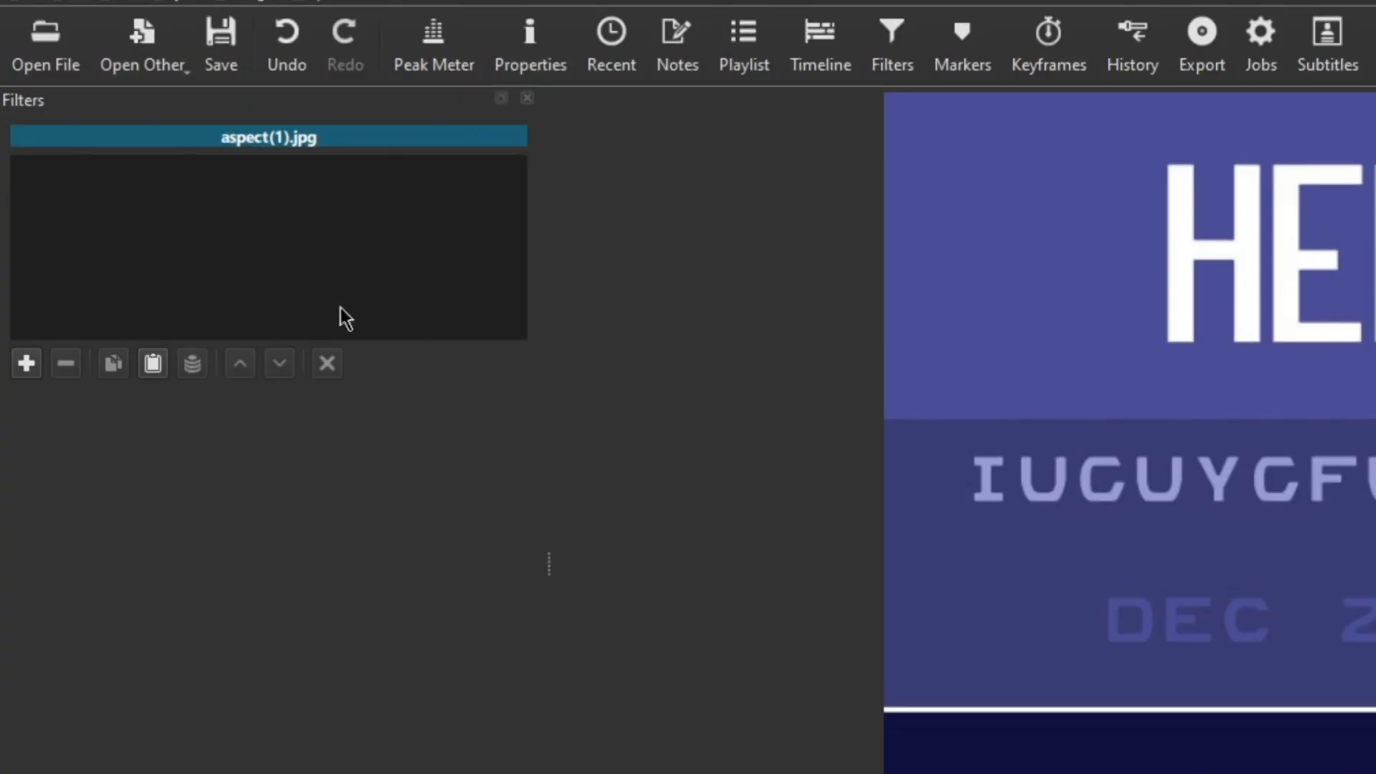
{"action": "left_click", "coordinate": [29, 365]}
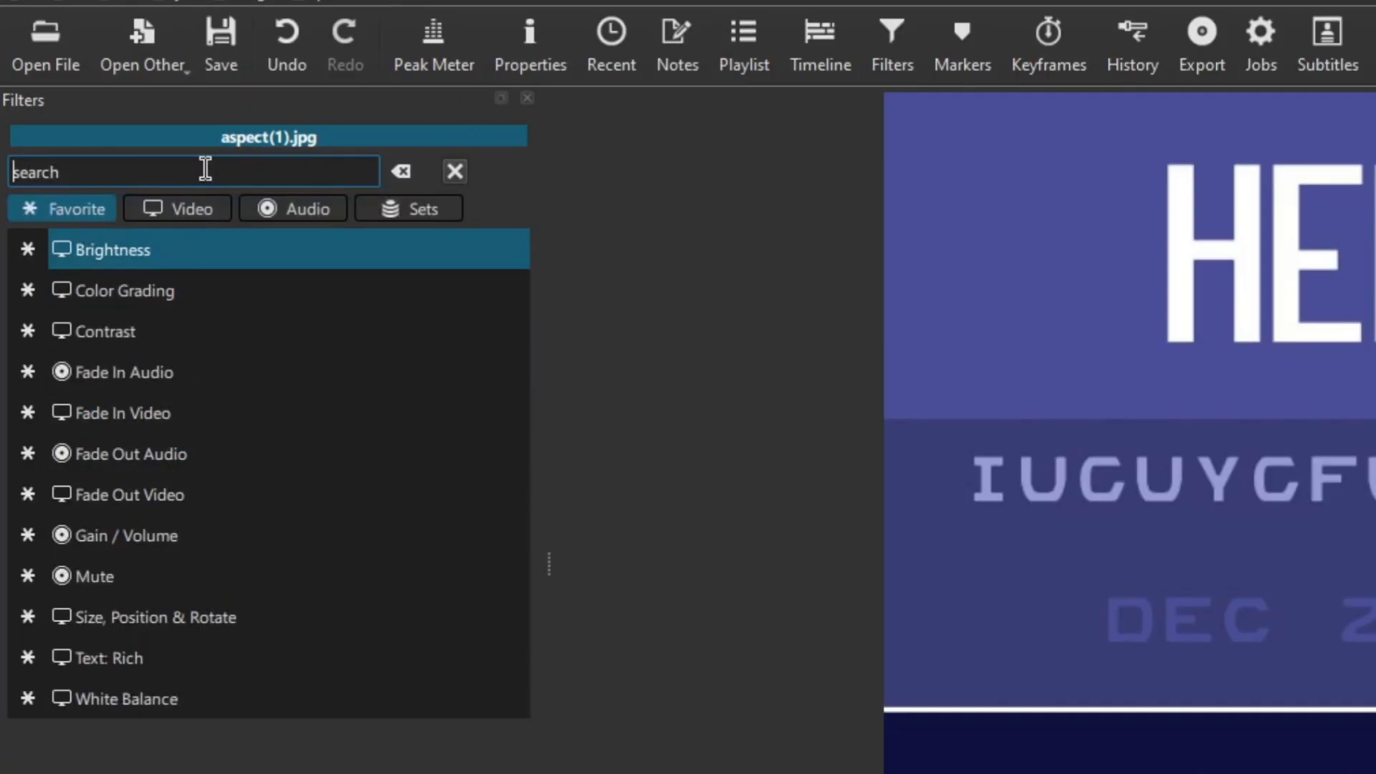
{"action": "type", "text": "old"}
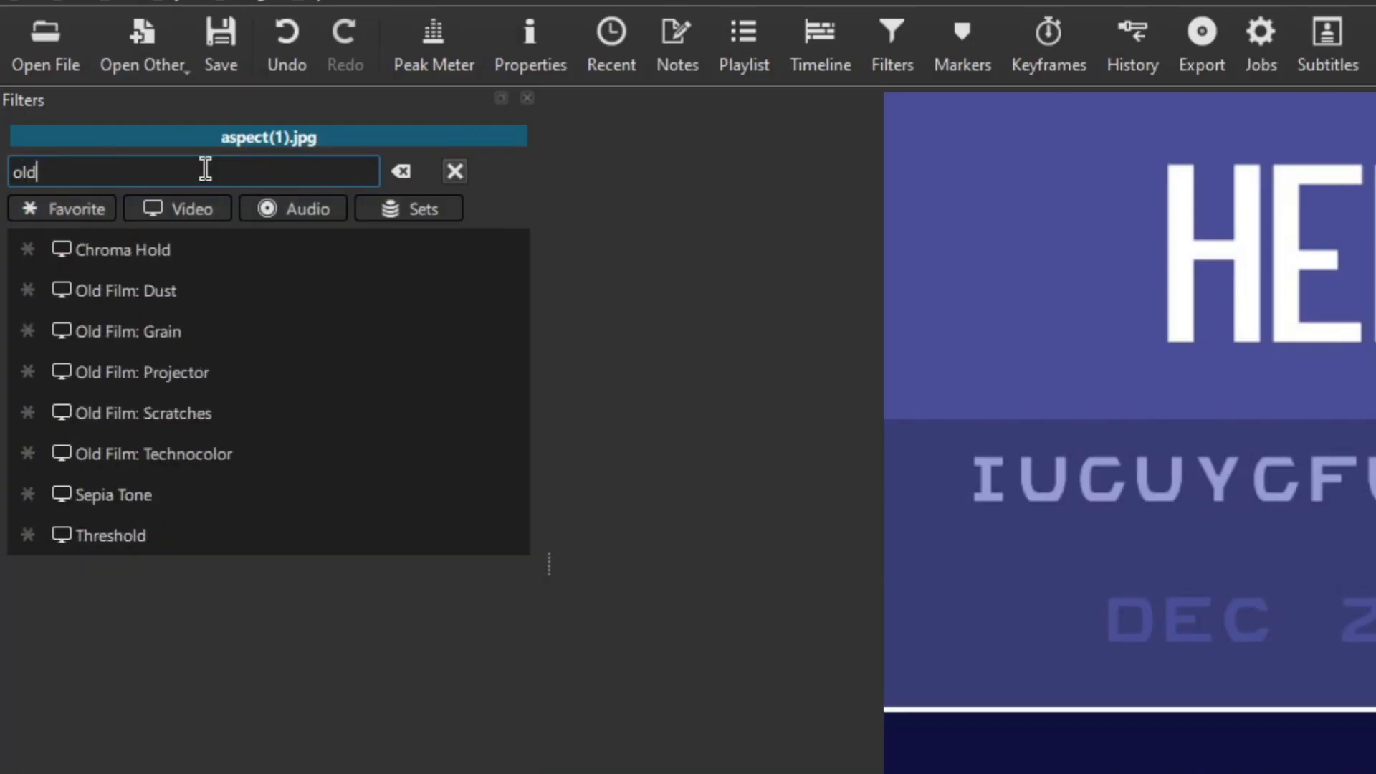
{"action": "left_click", "coordinate": [195, 372]}
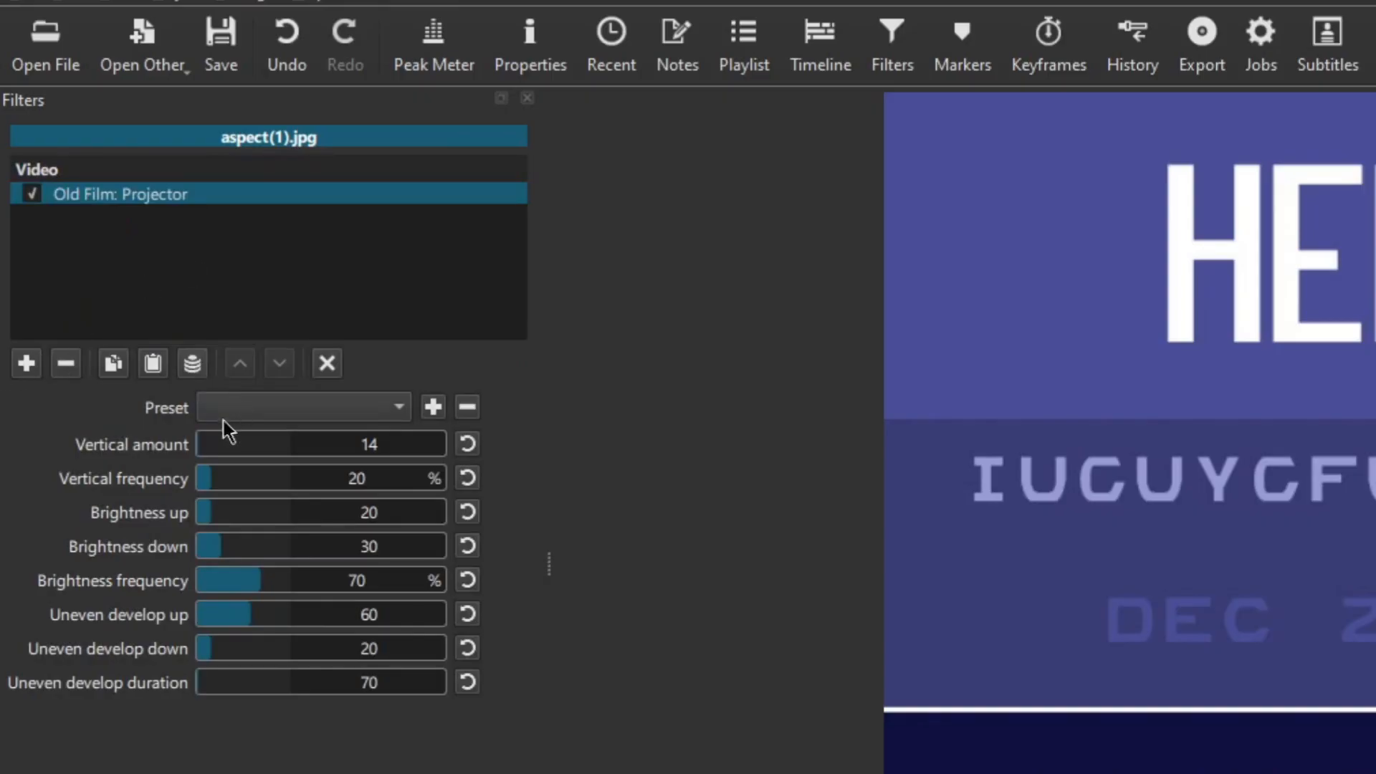
Step: Set vertical amount 200, vertical frequency 100%, brightness up 38, down 60, frequency 67%, uneven develop up 88, down 84, and duration 233
{"action": "left_click_drag", "start_coordinate": [216, 441], "coordinate": [316, 487]}
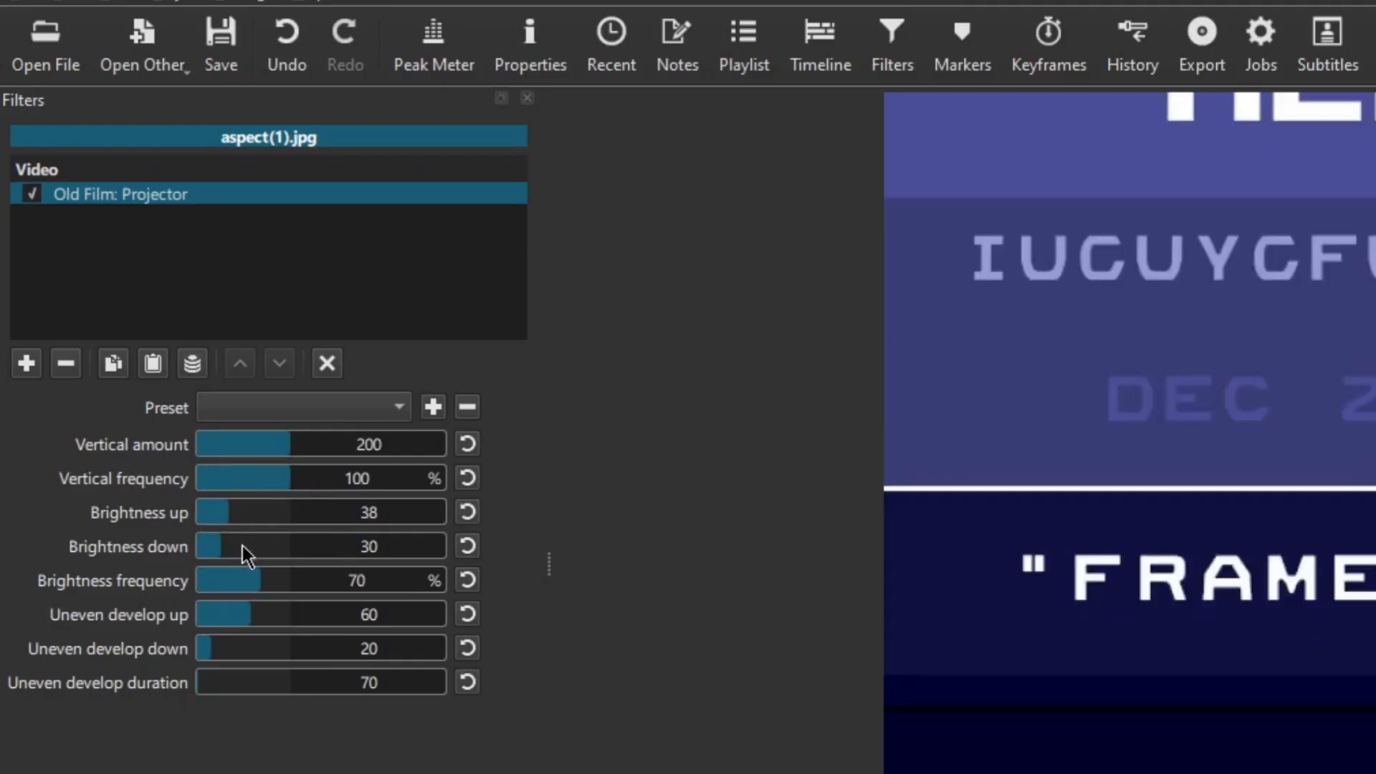
{"action": "scroll", "coordinate": [251, 582], "scroll_direction": "down", "scroll_amount": 3}
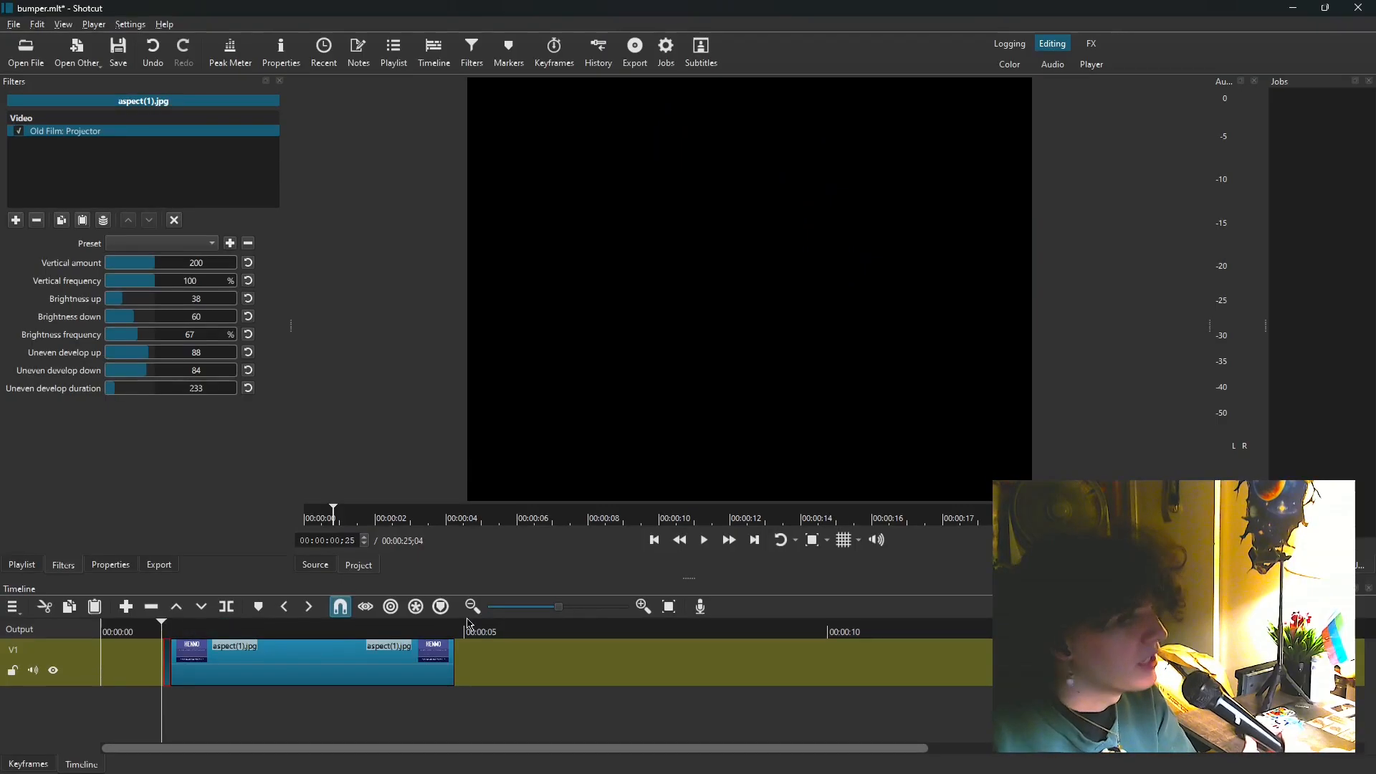
Step: Play the opening of the title card to review the projector effect, and scrub through the card towards its end
{"action": "left_click", "coordinate": [156, 631]}
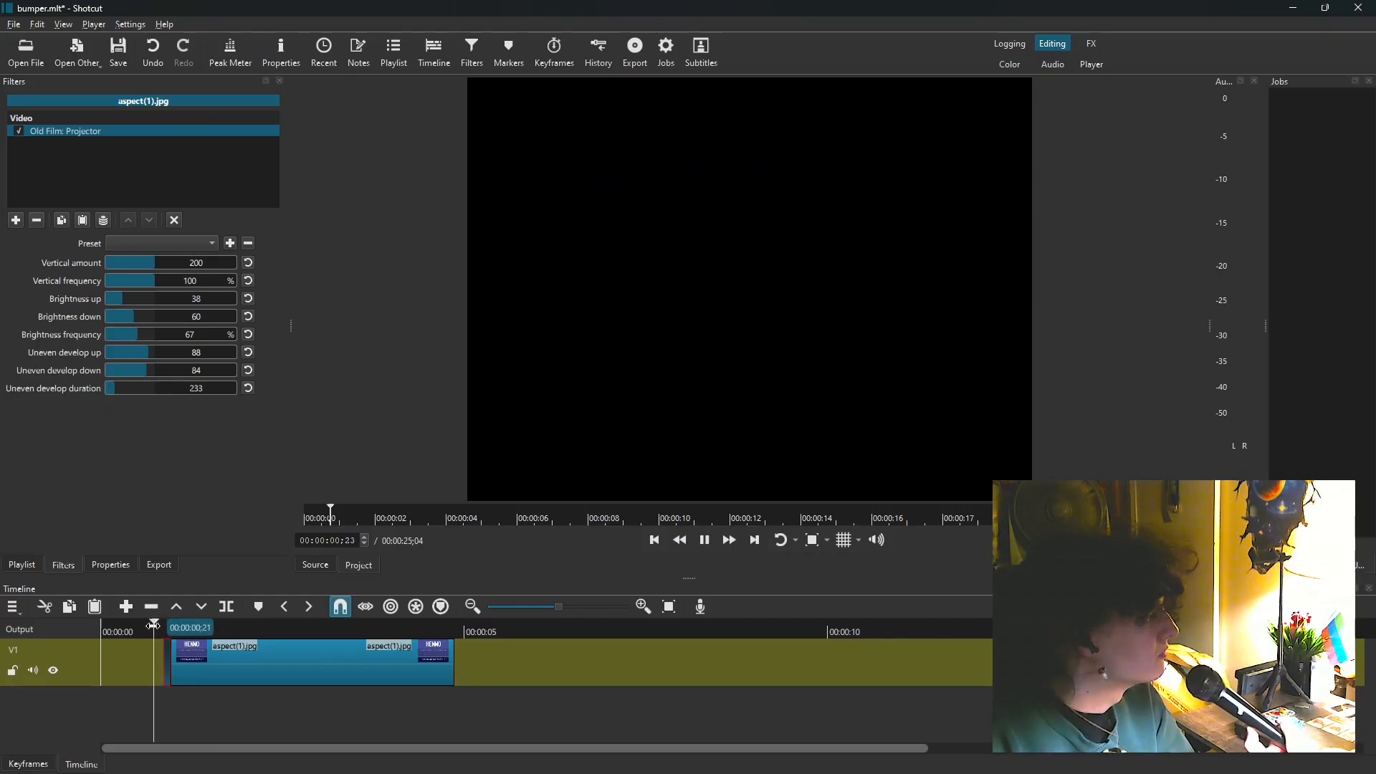
{"action": "key", "text": "space"}
{"action": "key", "text": "space"}
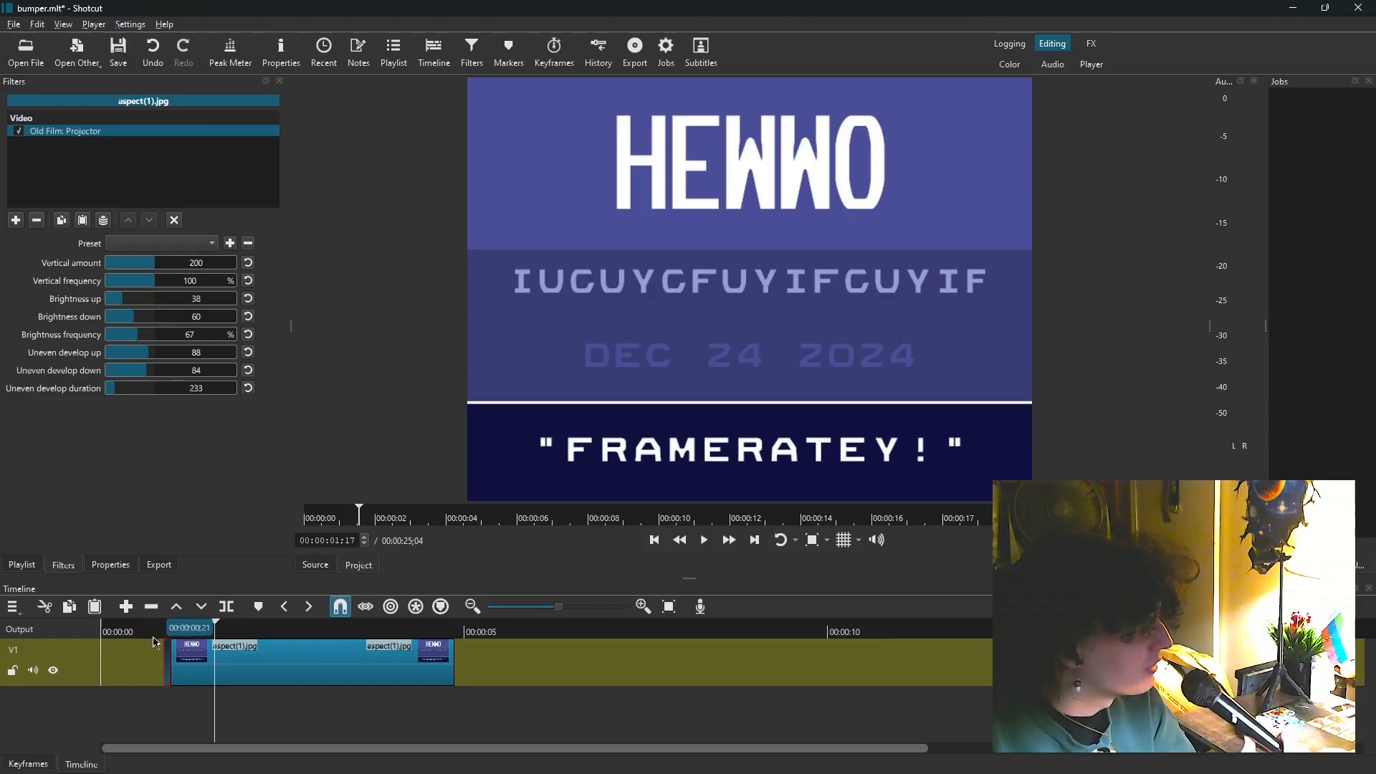
{"action": "left_click_drag", "start_coordinate": [170, 631], "coordinate": [423, 645]}
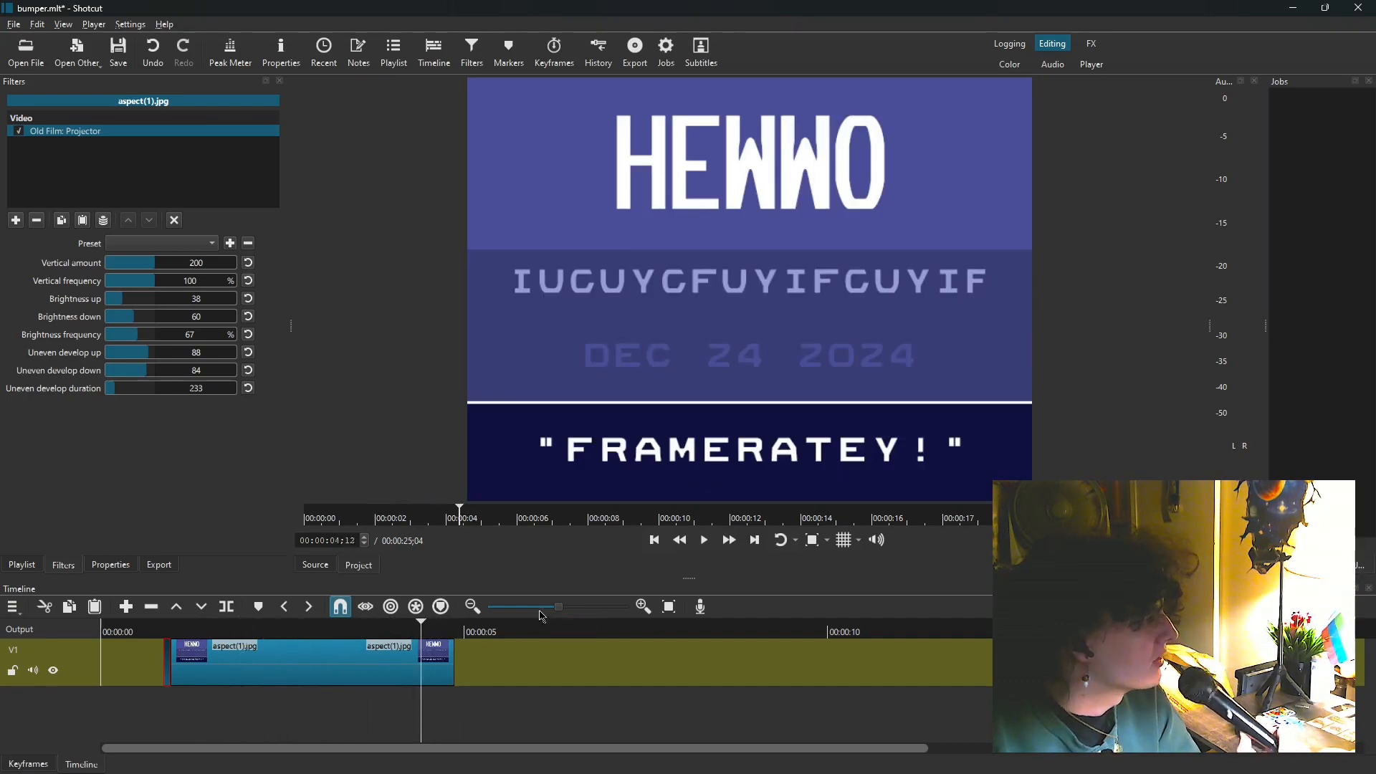
Step: Ripple delete the empty gap between the title card and the webcam clip
{"action": "left_click", "coordinate": [542, 610]}
{"action": "left_click", "coordinate": [544, 611]}
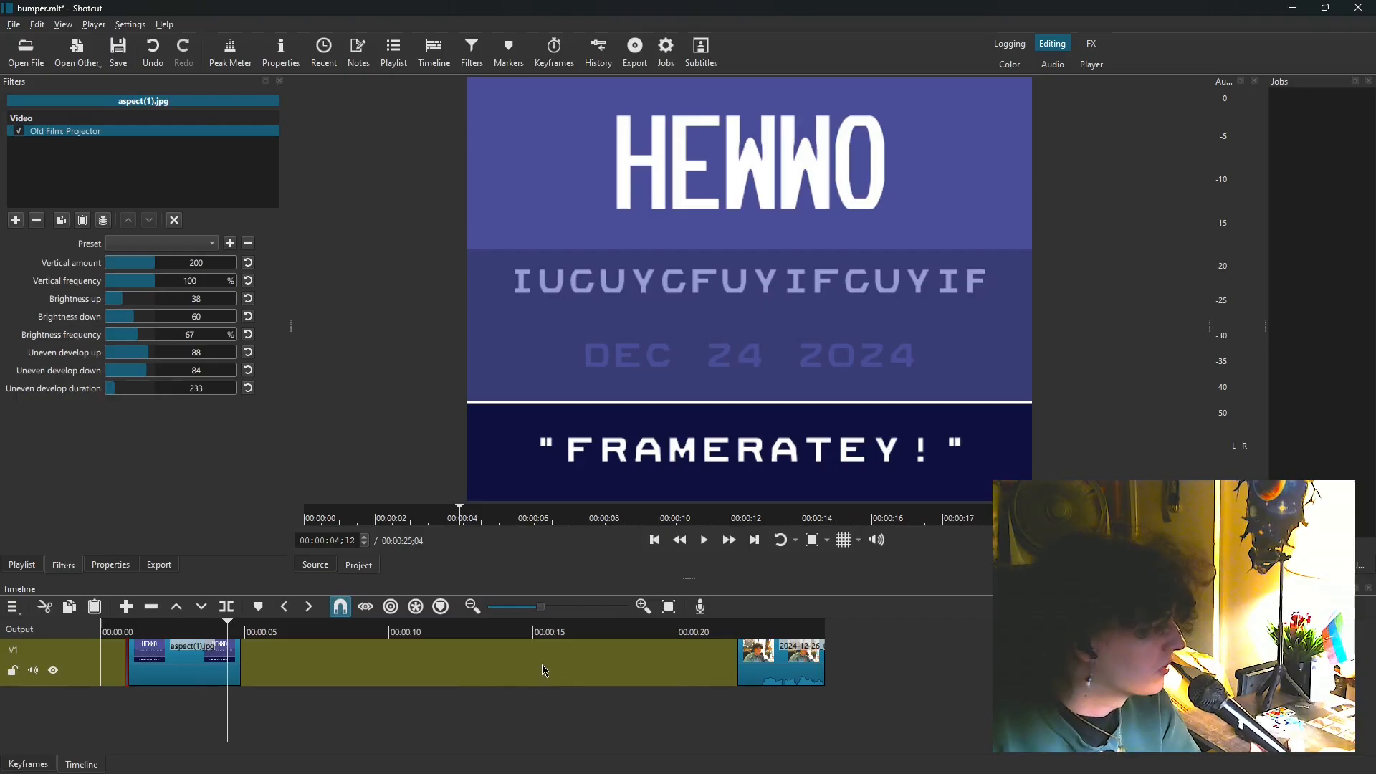
{"action": "right_click", "coordinate": [415, 660]}
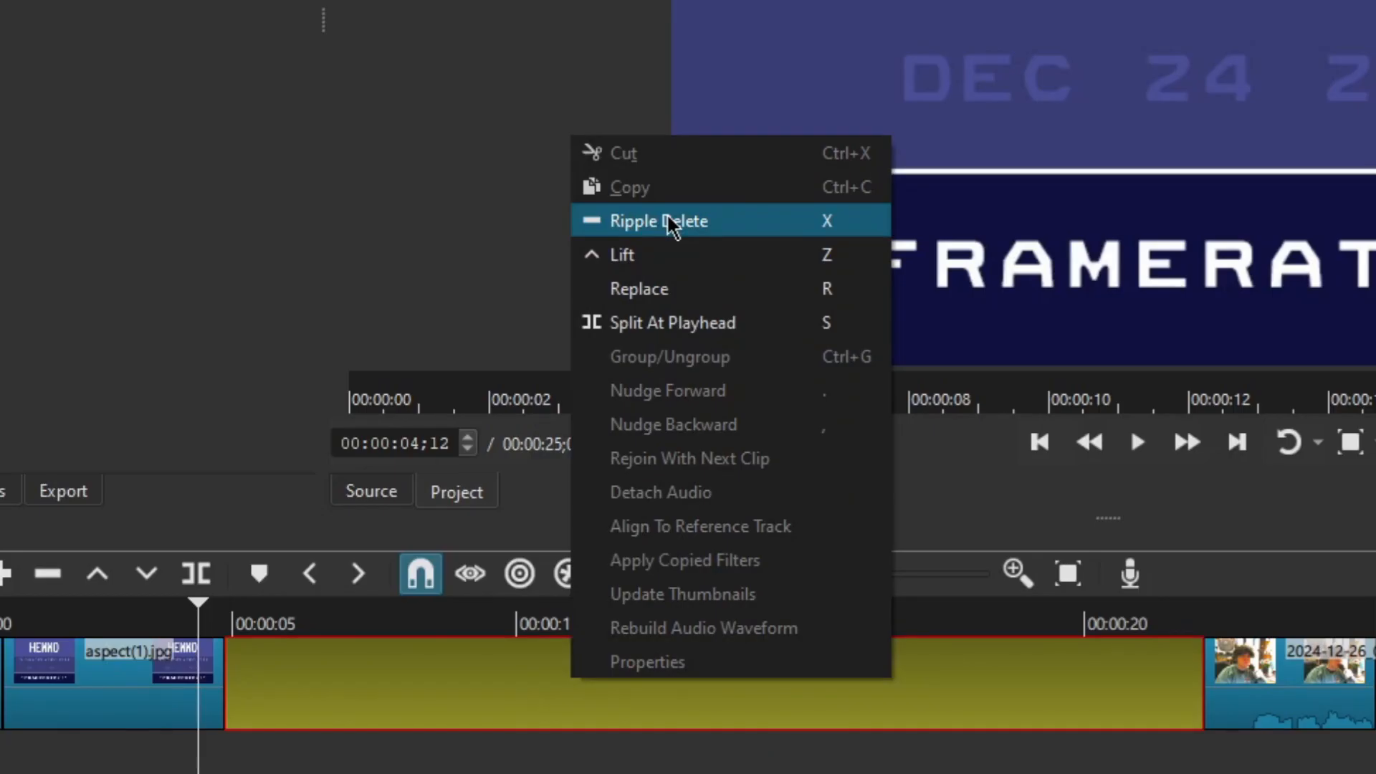
{"action": "left_click", "coordinate": [670, 224]}
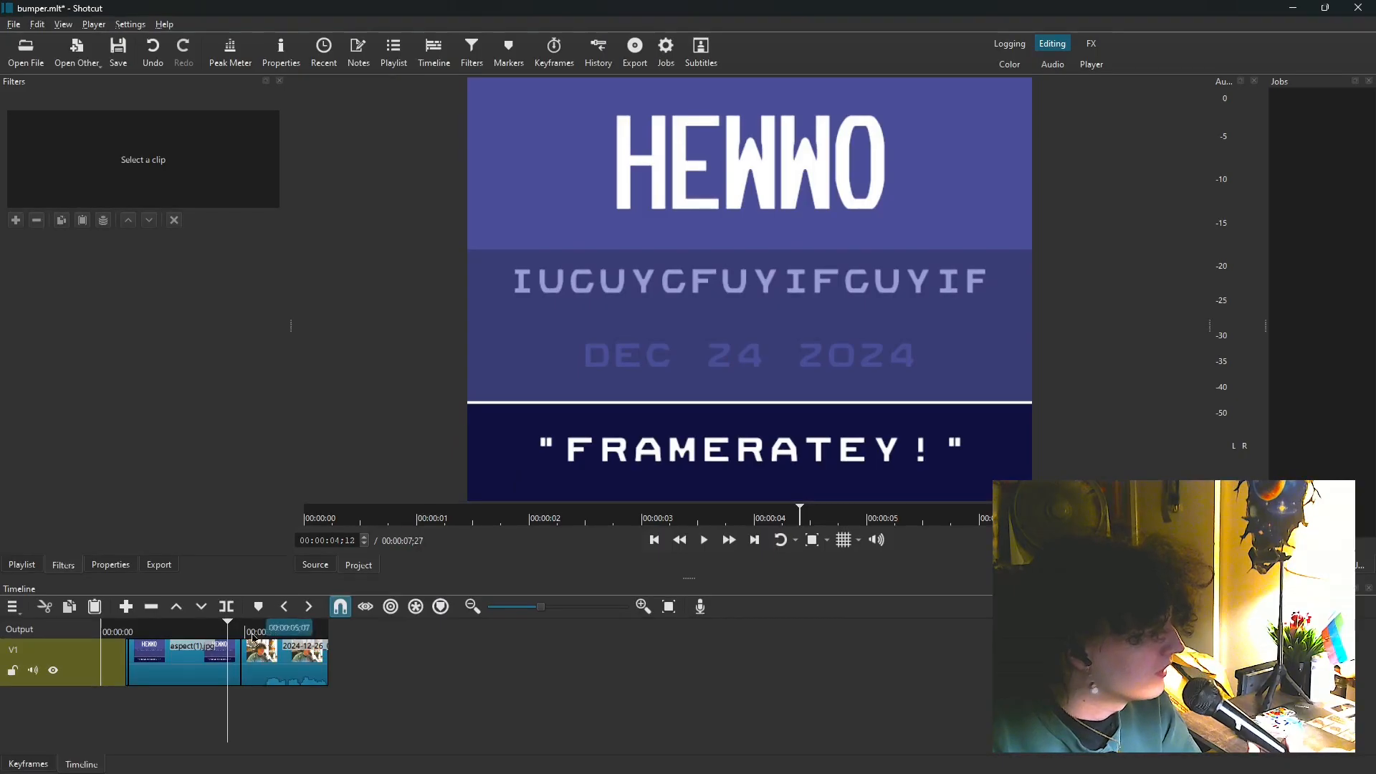
Step: Split the title card just before the webcam clip, at 00:00:04;24
{"action": "mouse_move", "coordinate": [221, 631]}
{"action": "left_mouse_down"}
{"action": "mouse_move", "coordinate": [245, 631]}
{"action": "mouse_move", "coordinate": [200, 631]}
{"action": "mouse_move", "coordinate": [251, 631]}
{"action": "mouse_move", "coordinate": [223, 642]}
{"action": "mouse_move", "coordinate": [243, 644]}
{"action": "left_mouse_up"}
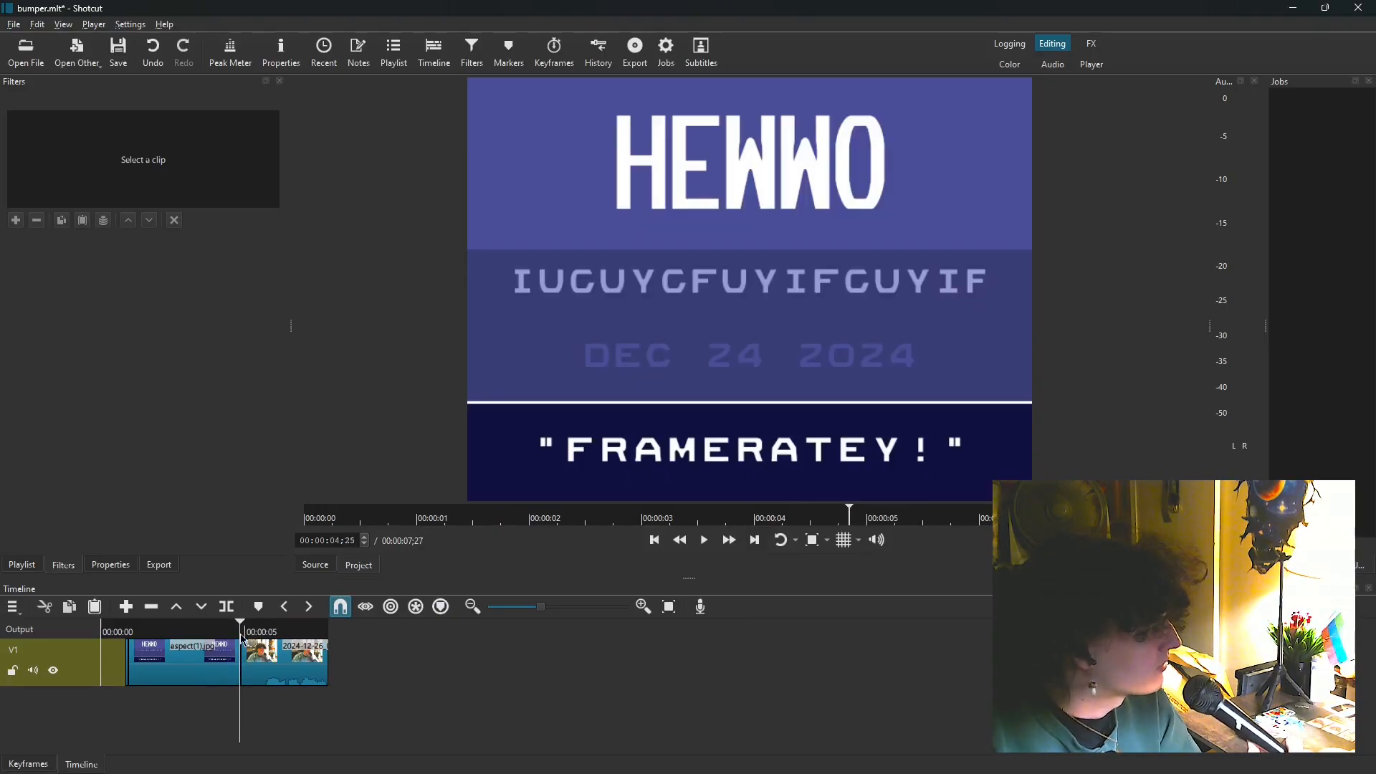
{"action": "left_click", "coordinate": [644, 607]}
{"action": "left_click", "coordinate": [644, 606]}
{"action": "left_click", "coordinate": [644, 606]}
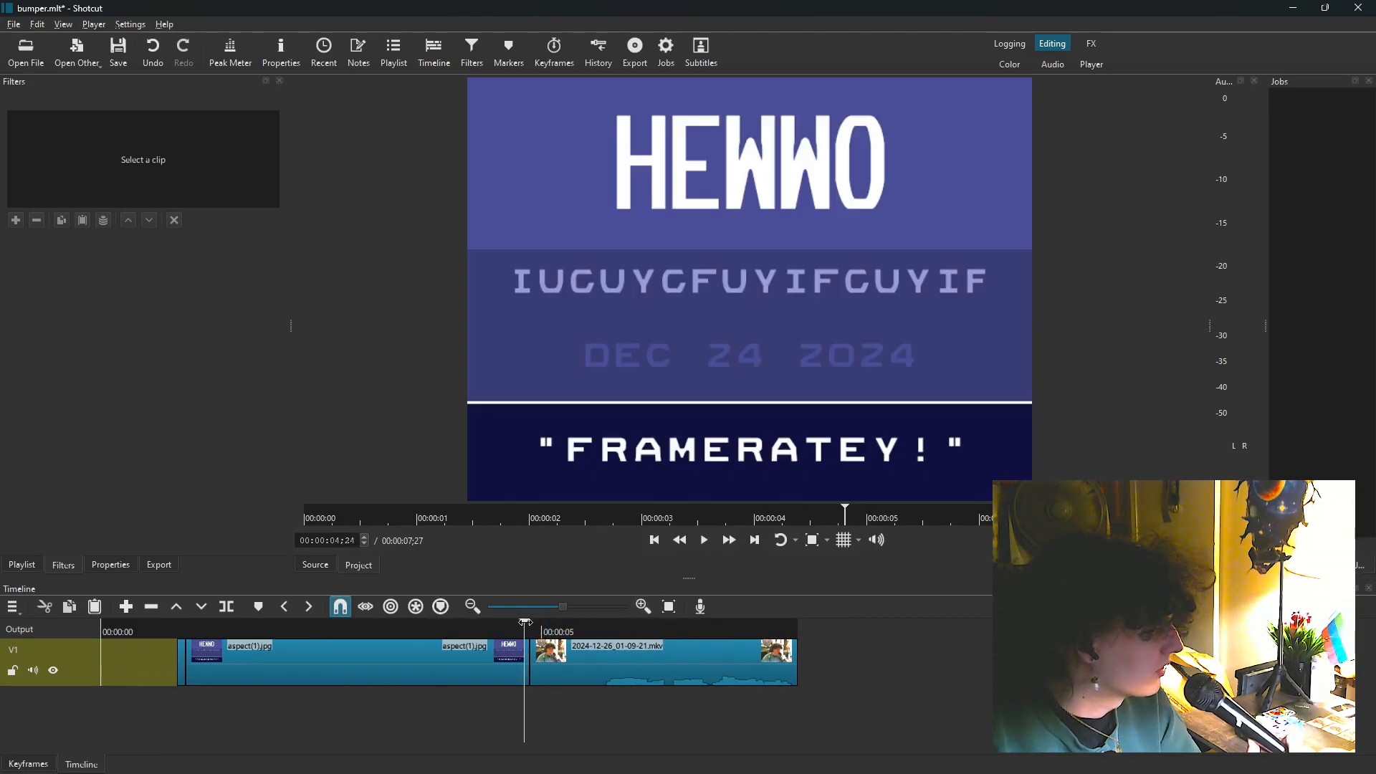
{"action": "left_click", "coordinate": [228, 607]}
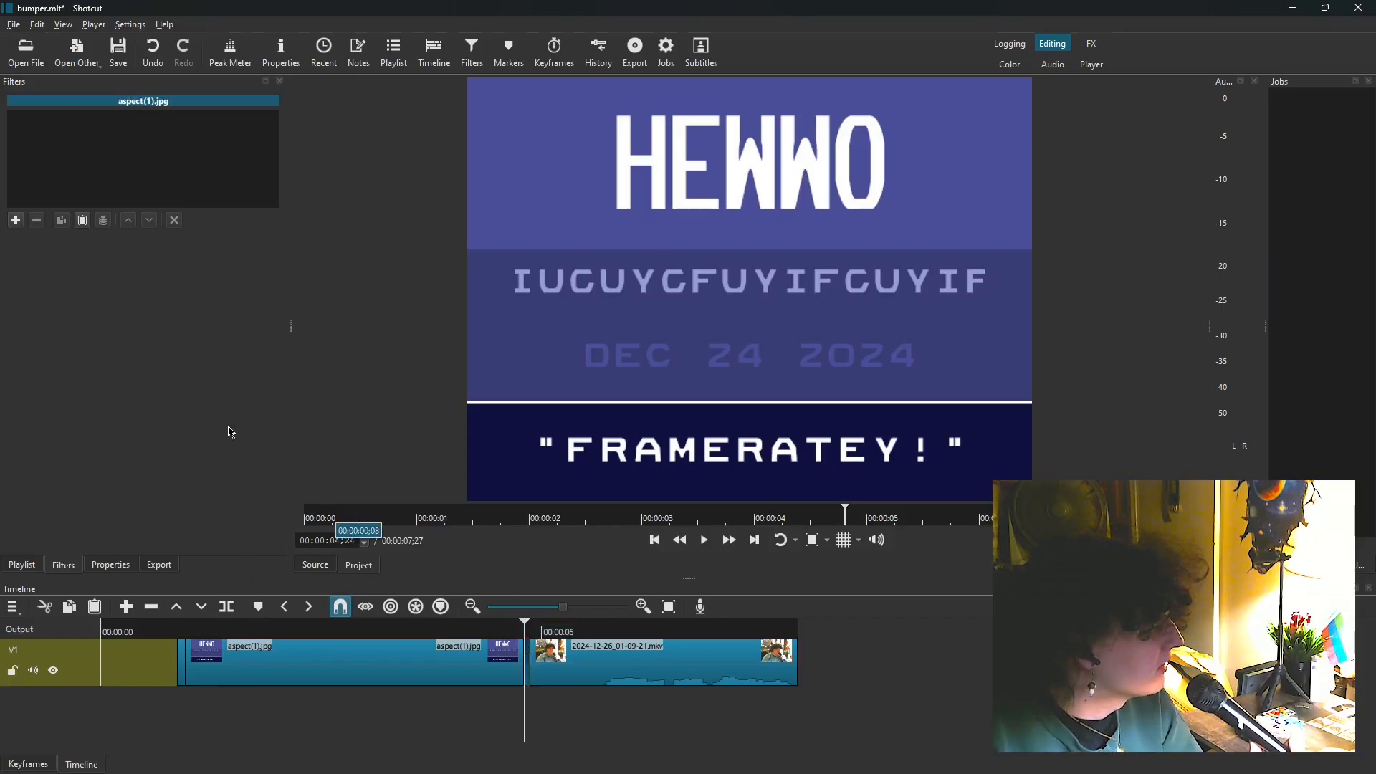
Step: Copy the Old Film: Projector filter from the title card's short opening piece onto its short closing piece
{"action": "left_click", "coordinate": [180, 655]}
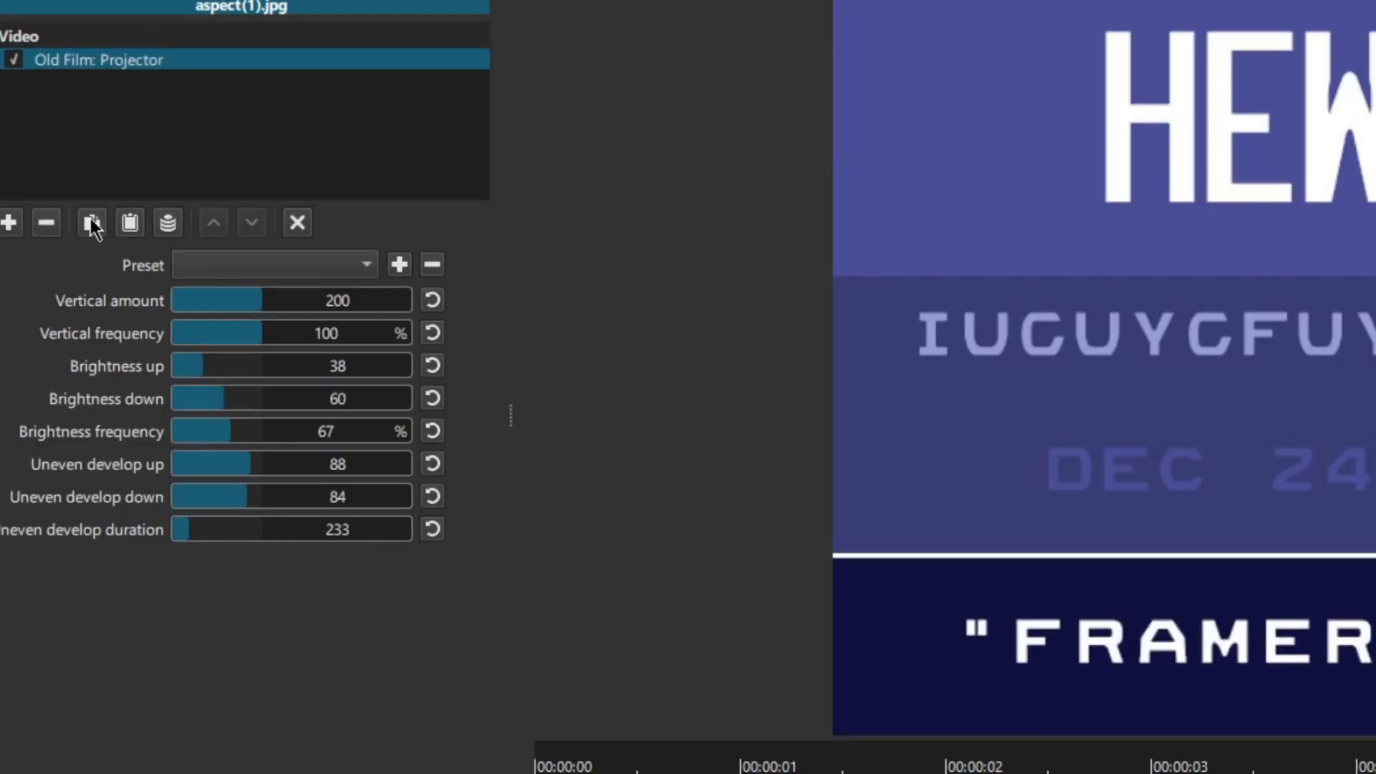
{"action": "left_click", "coordinate": [92, 227]}
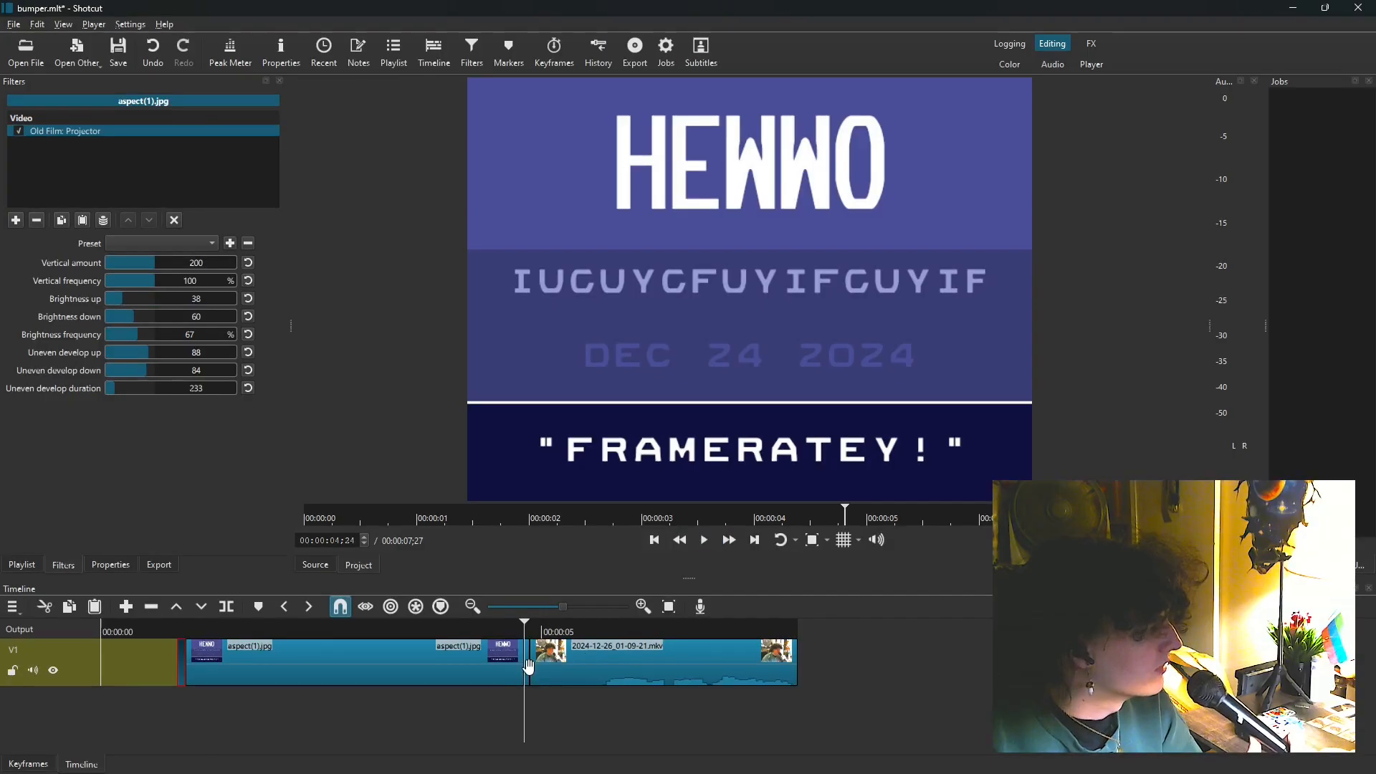
{"action": "left_click", "coordinate": [528, 667]}
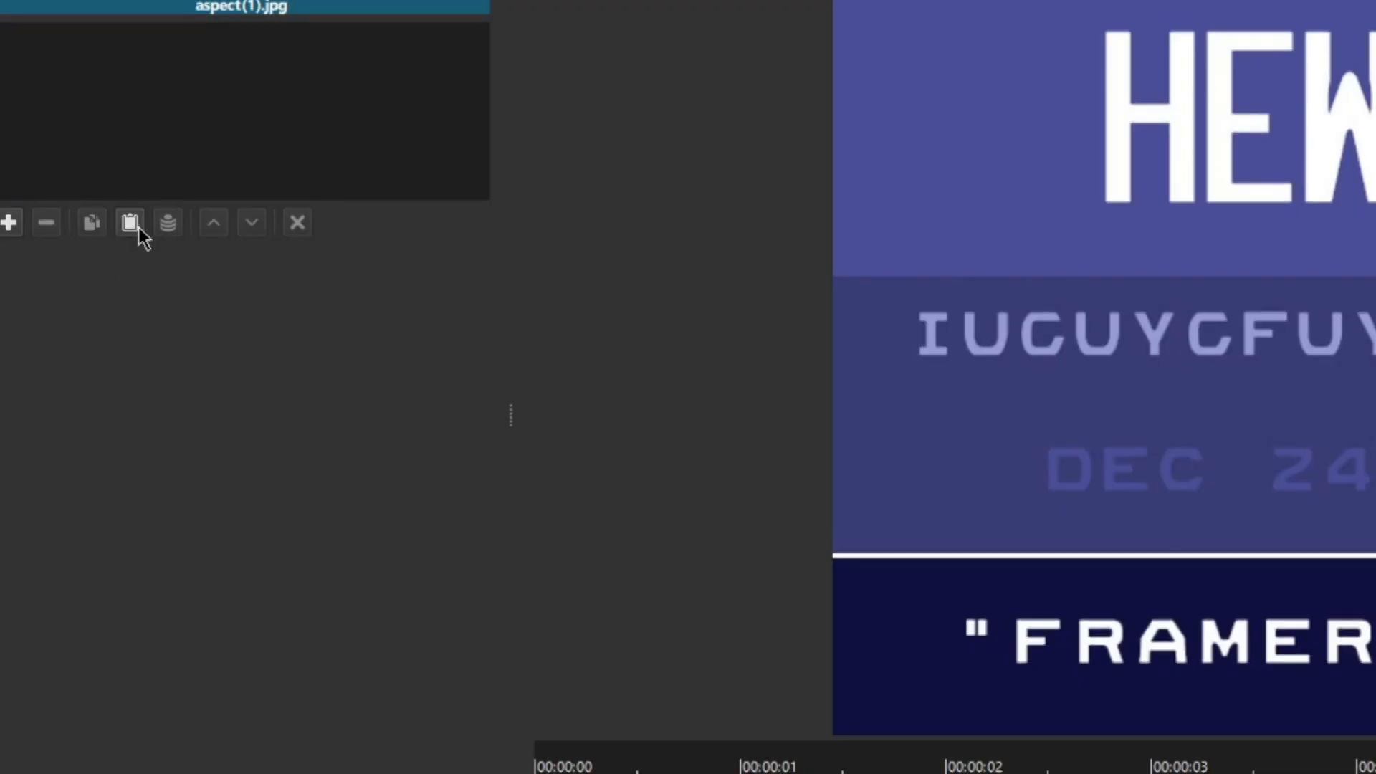
{"action": "left_click", "coordinate": [138, 225]}
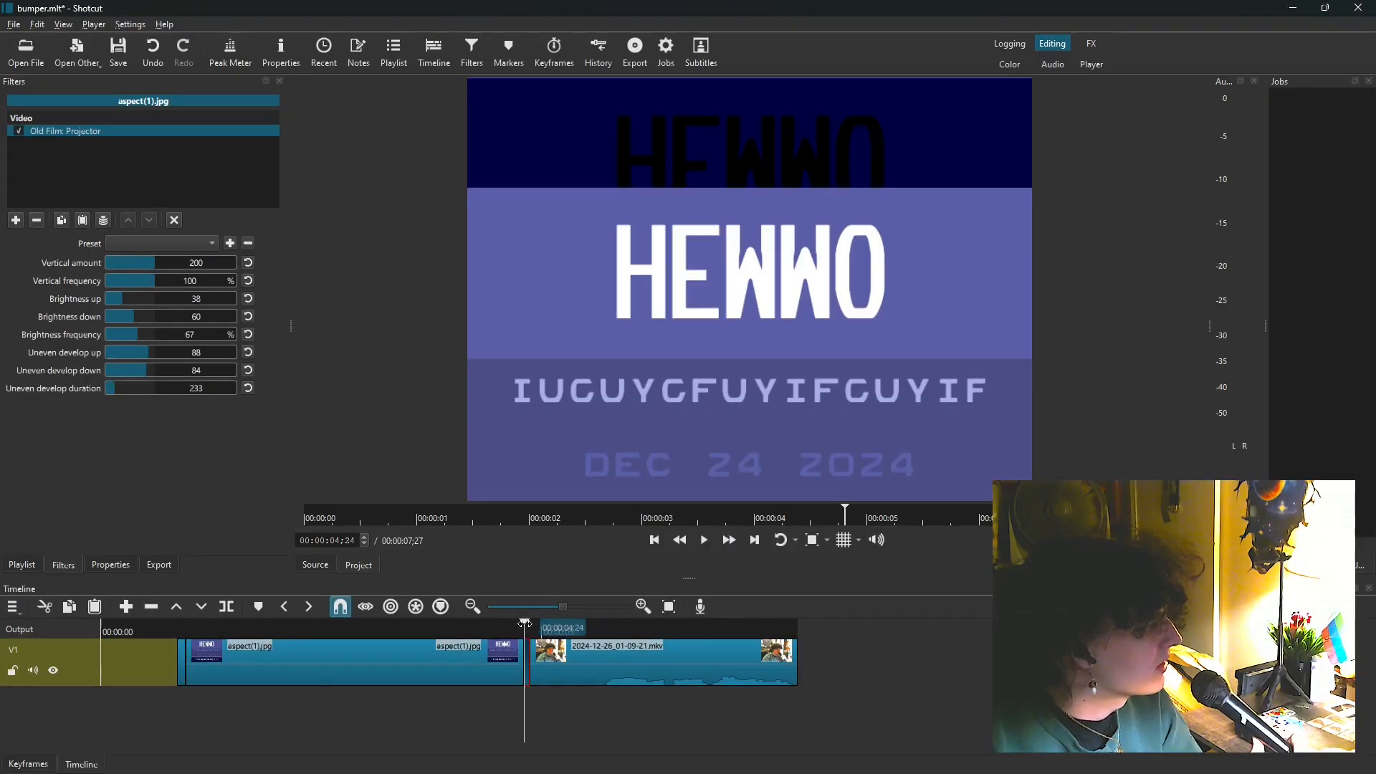
Step: Move the webcam clip later to leave a gap of about 0.6 s after the title card, playing the transition to check it
{"action": "mouse_move", "coordinate": [525, 623]}
{"action": "left_mouse_down"}
{"action": "mouse_move", "coordinate": [130, 630]}
{"action": "mouse_move", "coordinate": [546, 629]}
{"action": "mouse_move", "coordinate": [516, 634]}
{"action": "left_mouse_up"}
{"action": "left_click_drag", "start_coordinate": [696, 678], "coordinate": [724, 678]}
{"action": "left_click_drag", "start_coordinate": [510, 628], "coordinate": [476, 622]}
{"action": "key", "text": "space"}
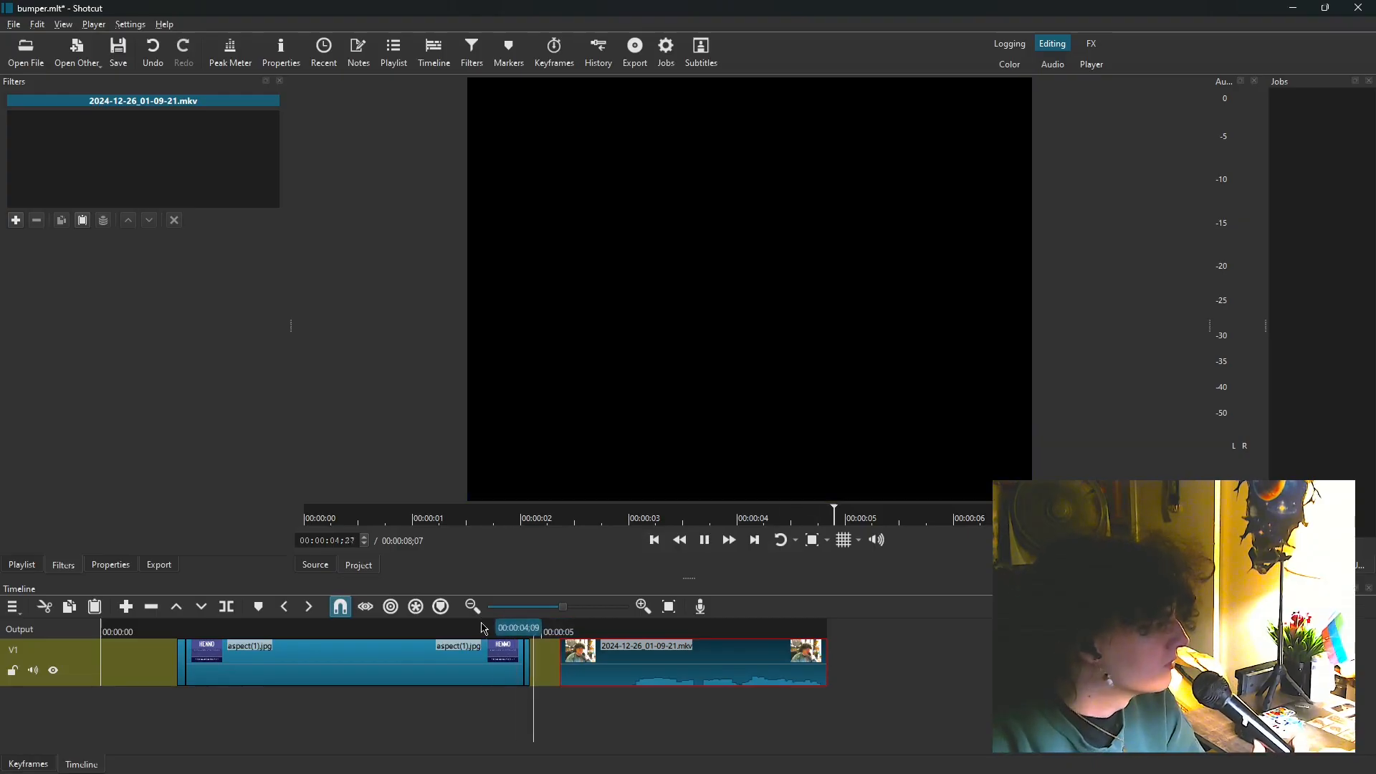
{"action": "left_click_drag", "start_coordinate": [712, 649], "coordinate": [737, 649]}
{"action": "left_click", "coordinate": [494, 625]}
{"action": "key", "text": "space"}
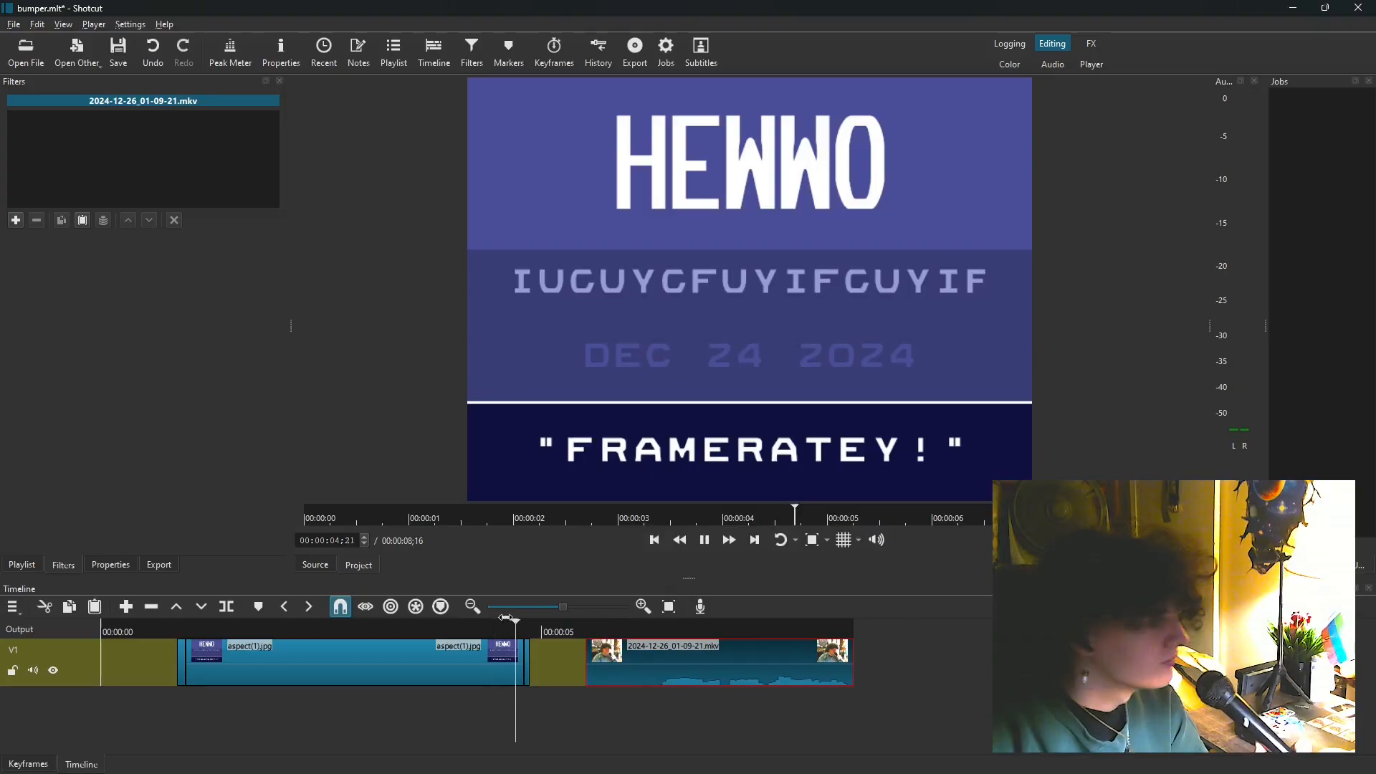
{"action": "key", "text": "space"}
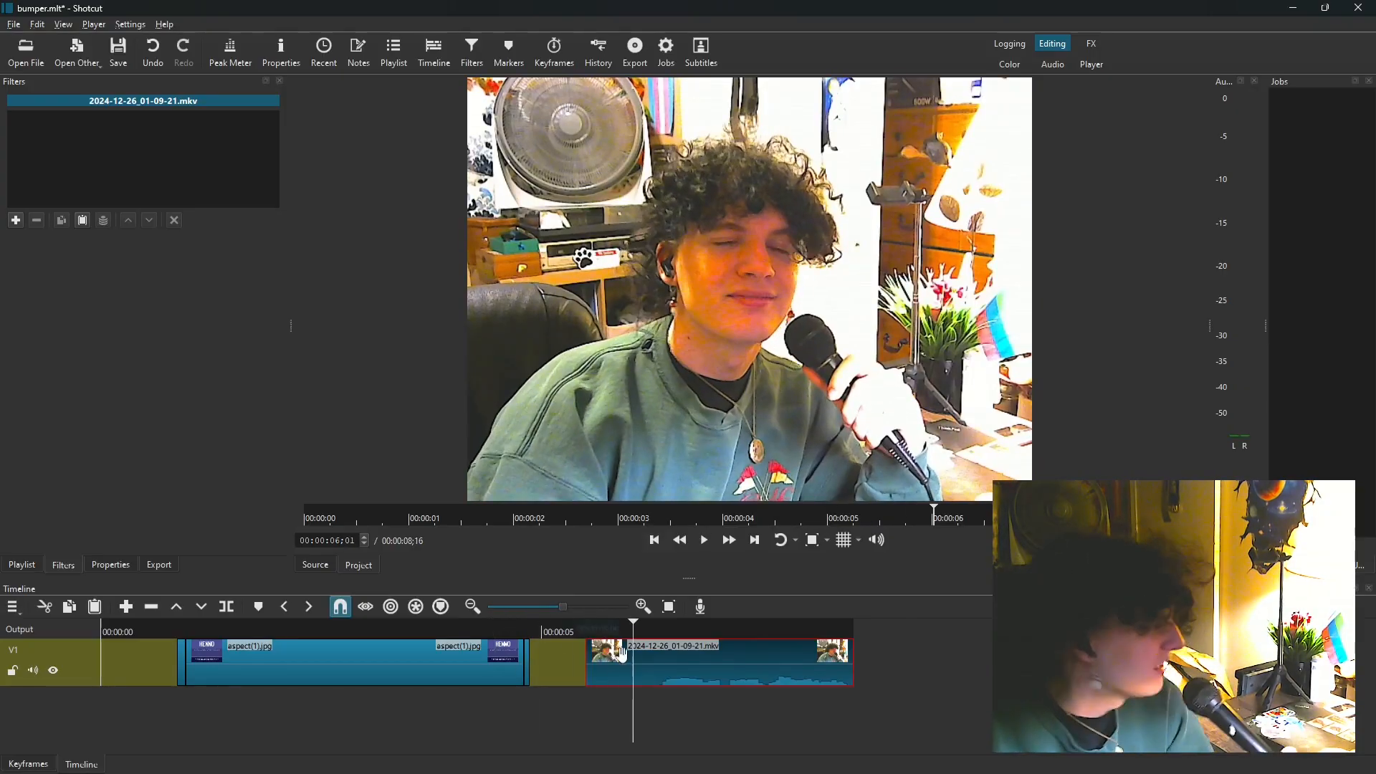
Step: Split the webcam clip near its start at 00:00:05;17 and paste the Old Film: Projector filter onto the short first piece
{"action": "left_click_drag", "start_coordinate": [634, 629], "coordinate": [596, 631]}
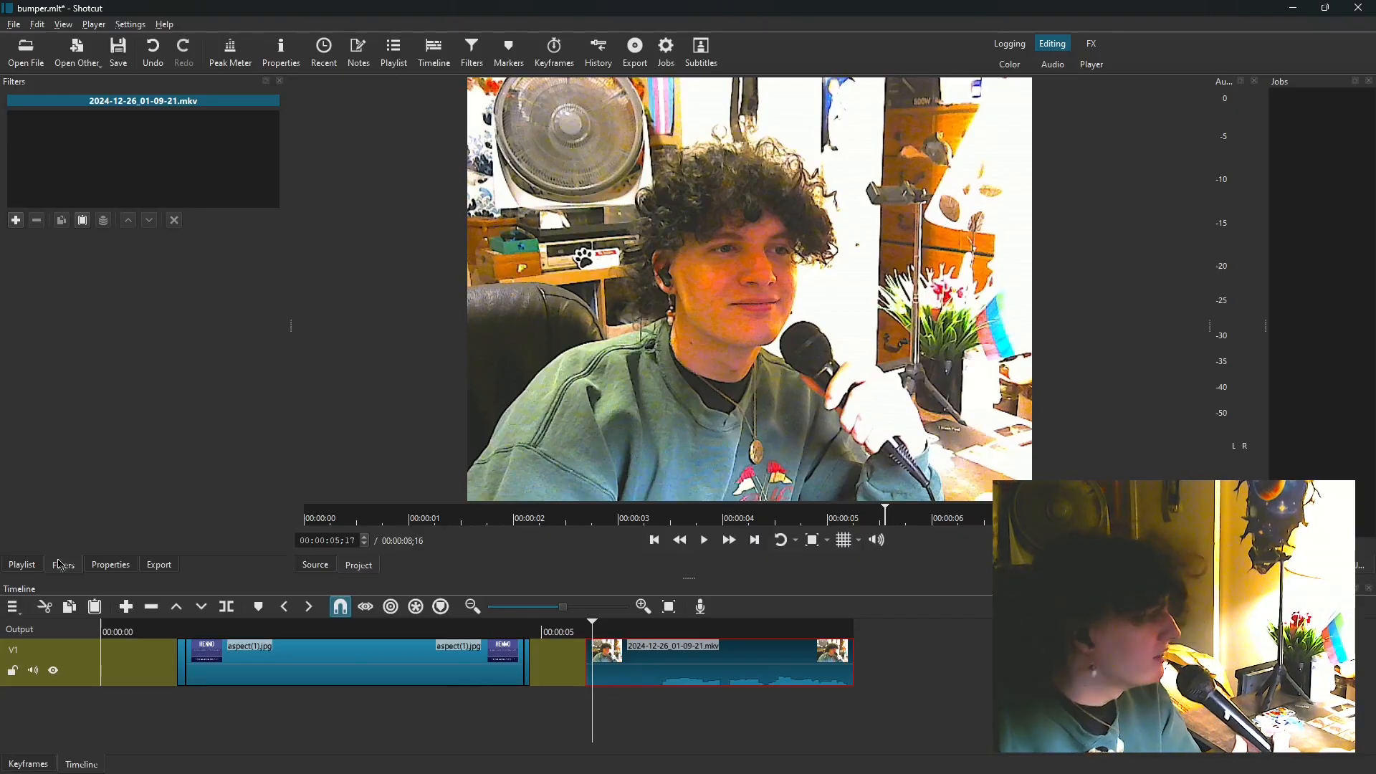
{"action": "left_click", "coordinate": [240, 621]}
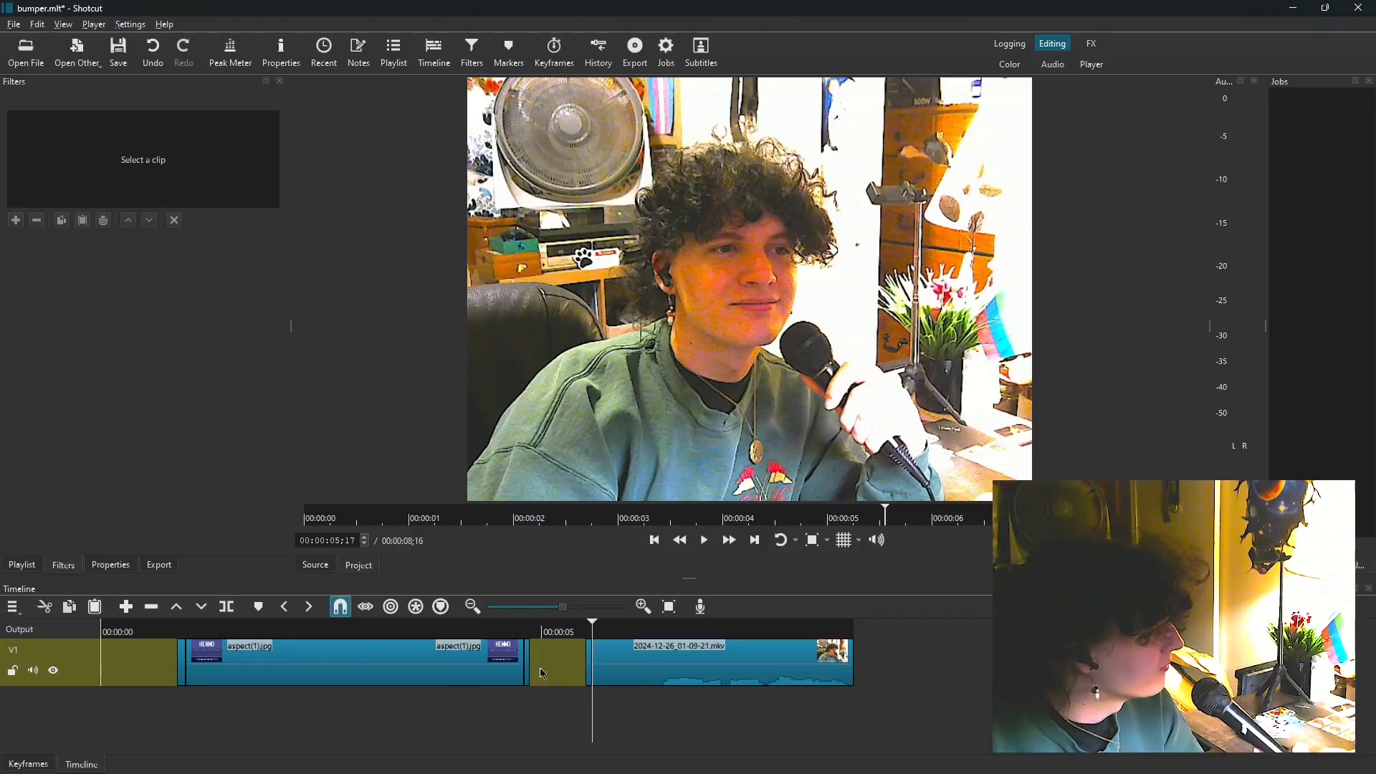
{"action": "left_click", "coordinate": [592, 669]}
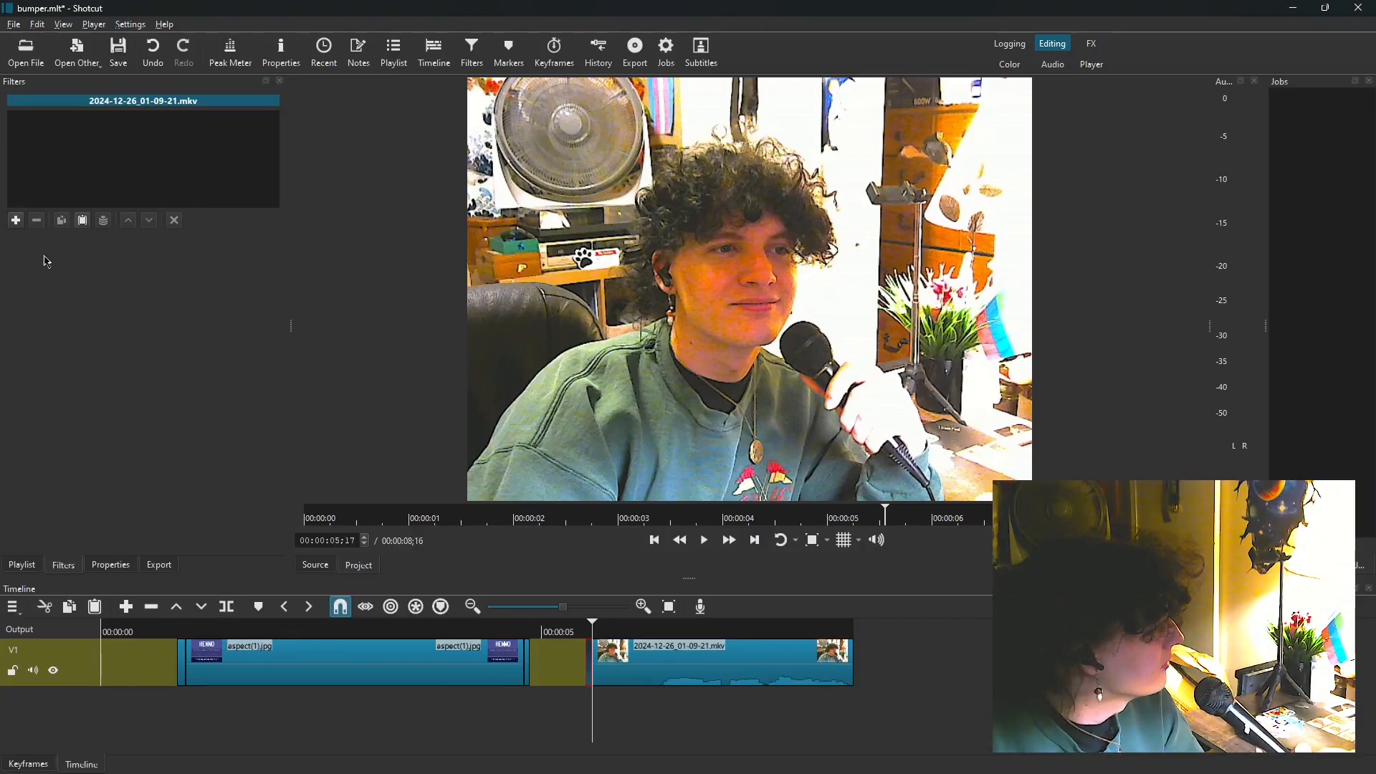
{"action": "left_click", "coordinate": [83, 220]}
Step: Play the project from the beginning to review the flicker on the title card and the webcam clip
{"action": "left_click", "coordinate": [574, 631]}
{"action": "left_click_drag", "start_coordinate": [577, 631], "coordinate": [98, 641]}
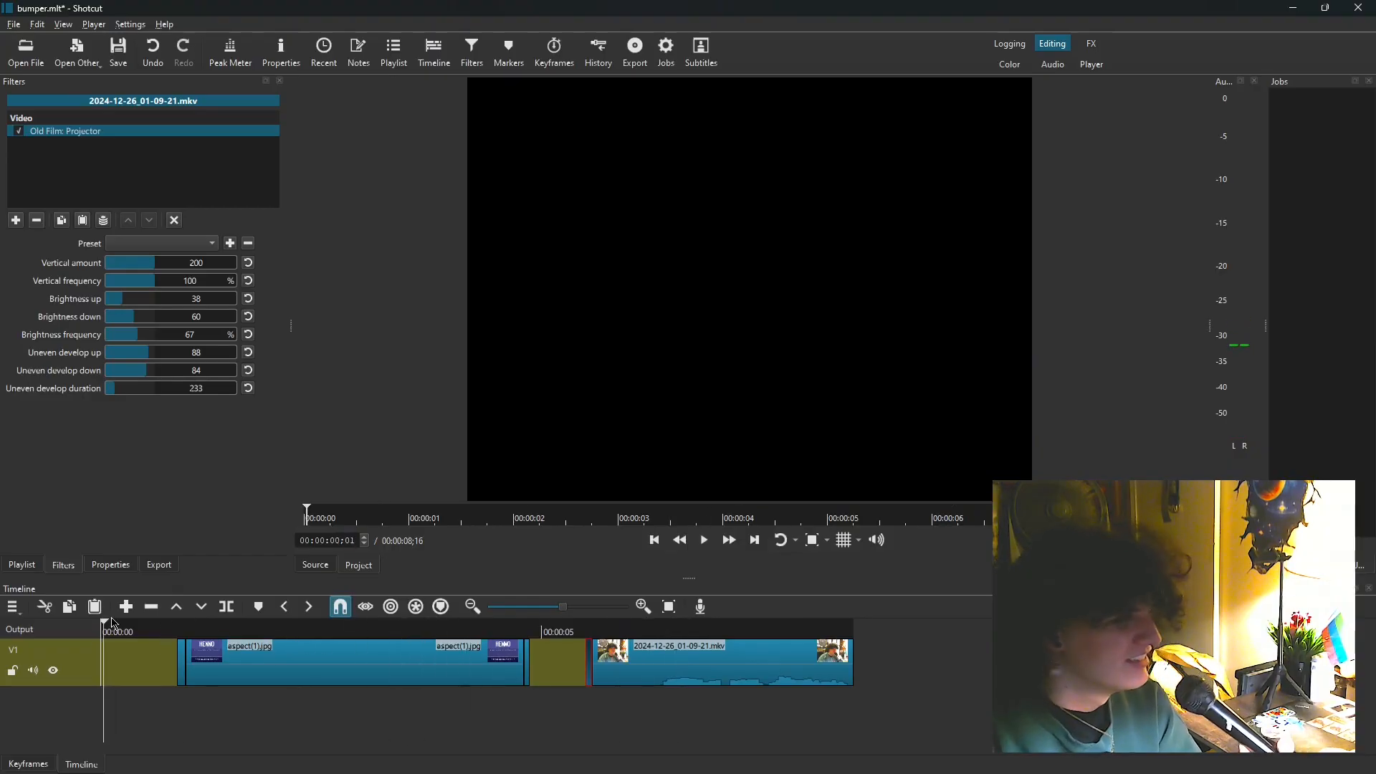
{"action": "key", "text": "space"}
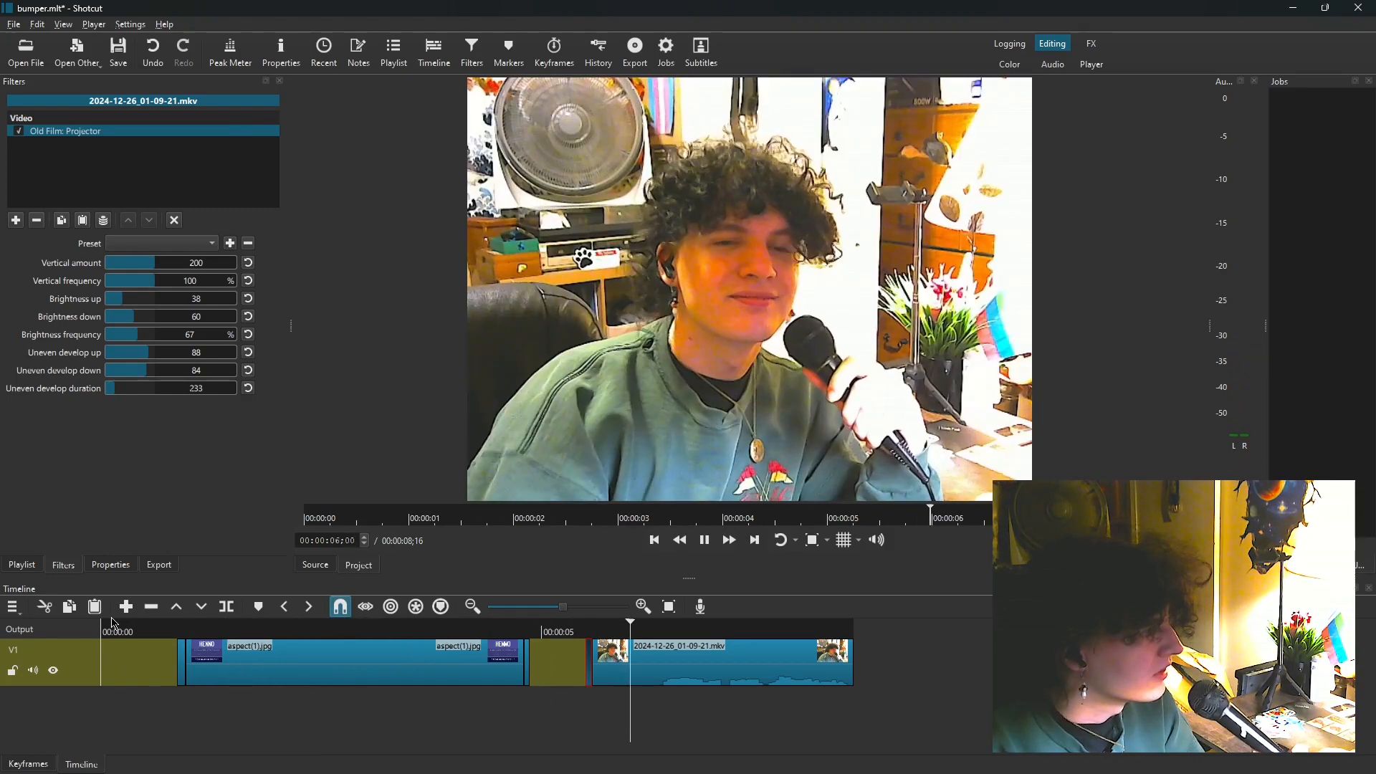
{"action": "key", "text": "space"}
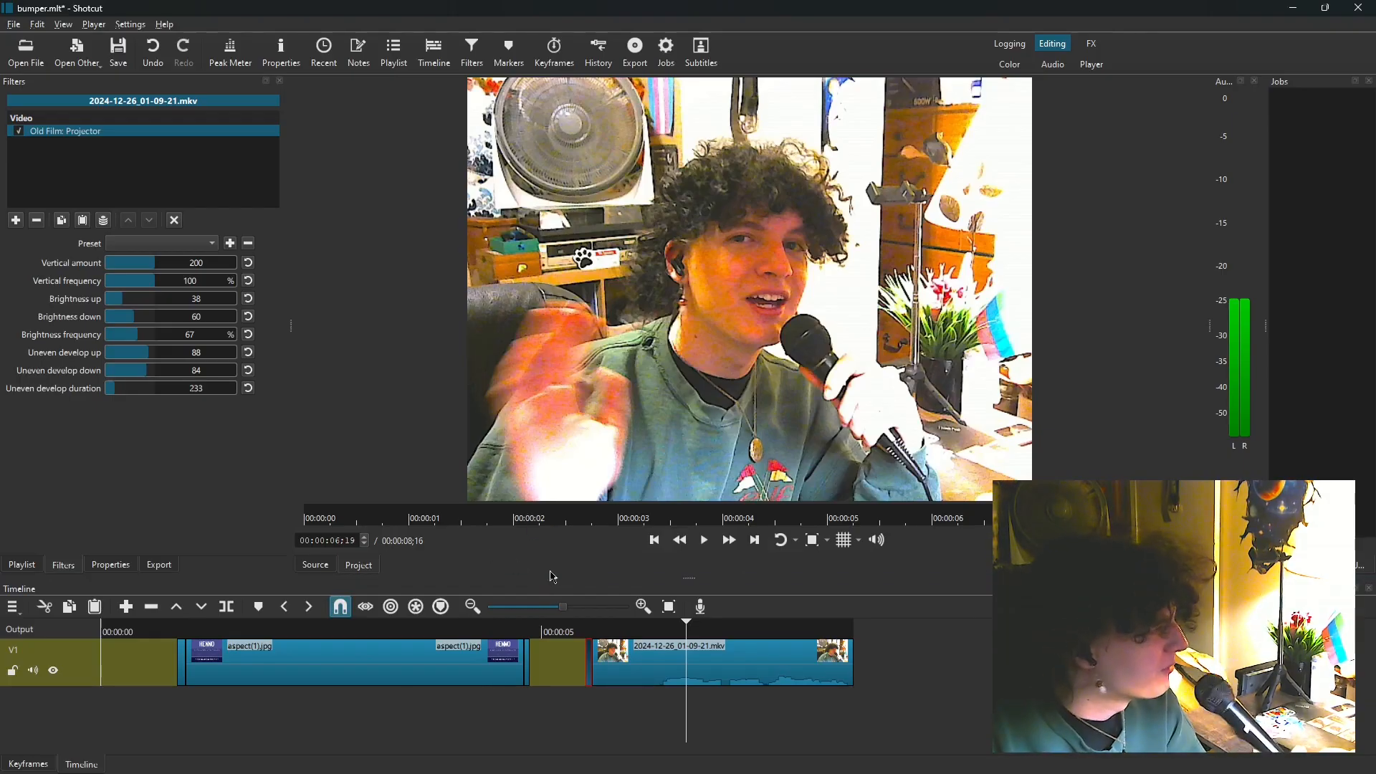
Step: Add the Old Film: Technocolor filter to the short opening piece of the title card
{"action": "left_click_drag", "start_coordinate": [564, 631], "coordinate": [242, 632]}
{"action": "left_click", "coordinate": [190, 659]}
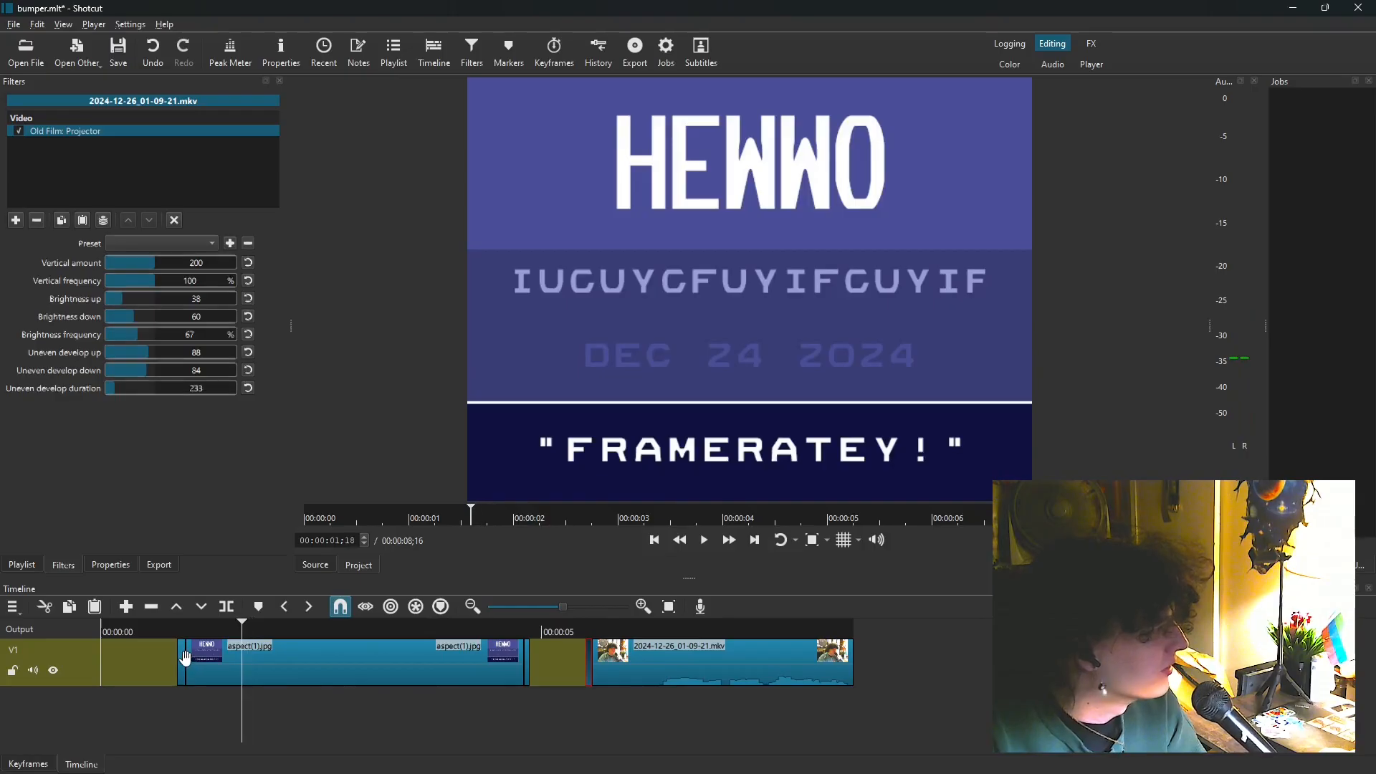
{"action": "left_click", "coordinate": [15, 220]}
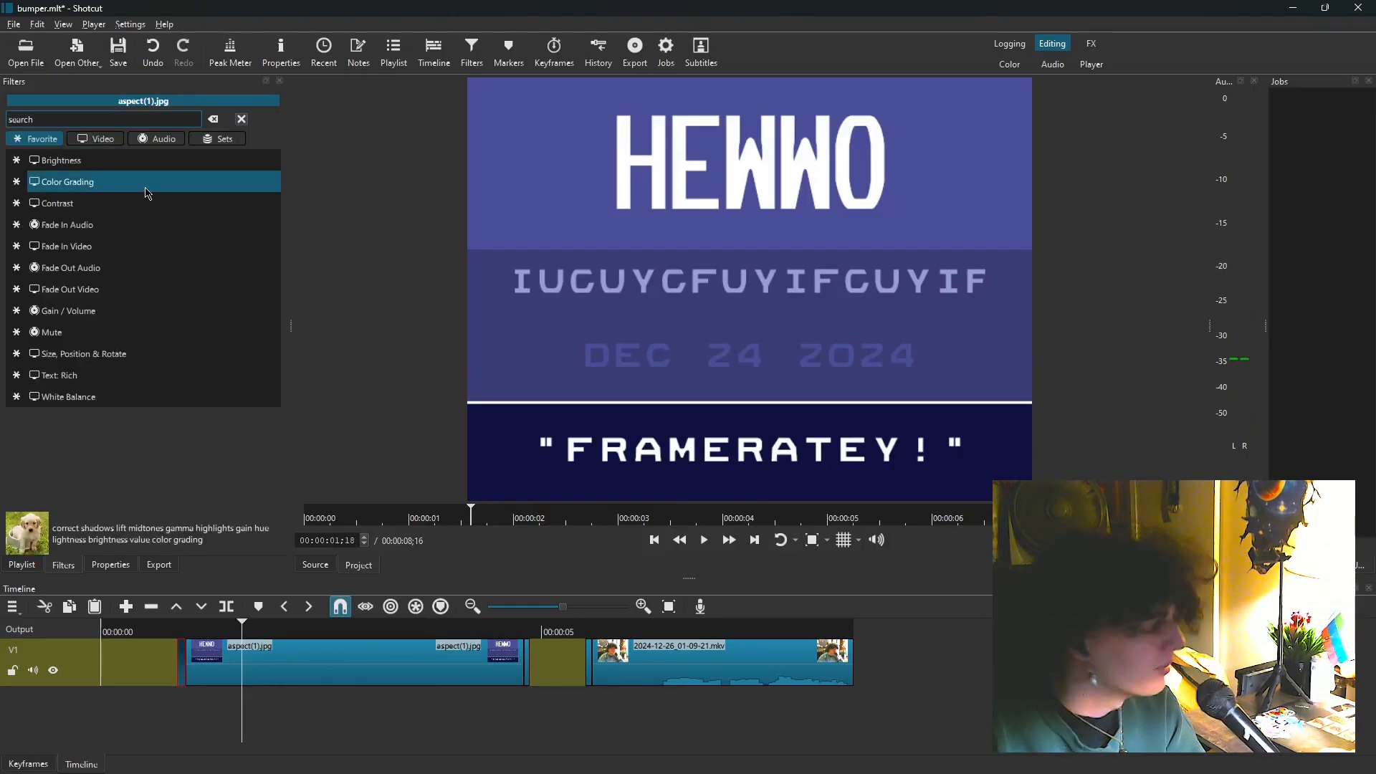
{"action": "type", "text": "old"}
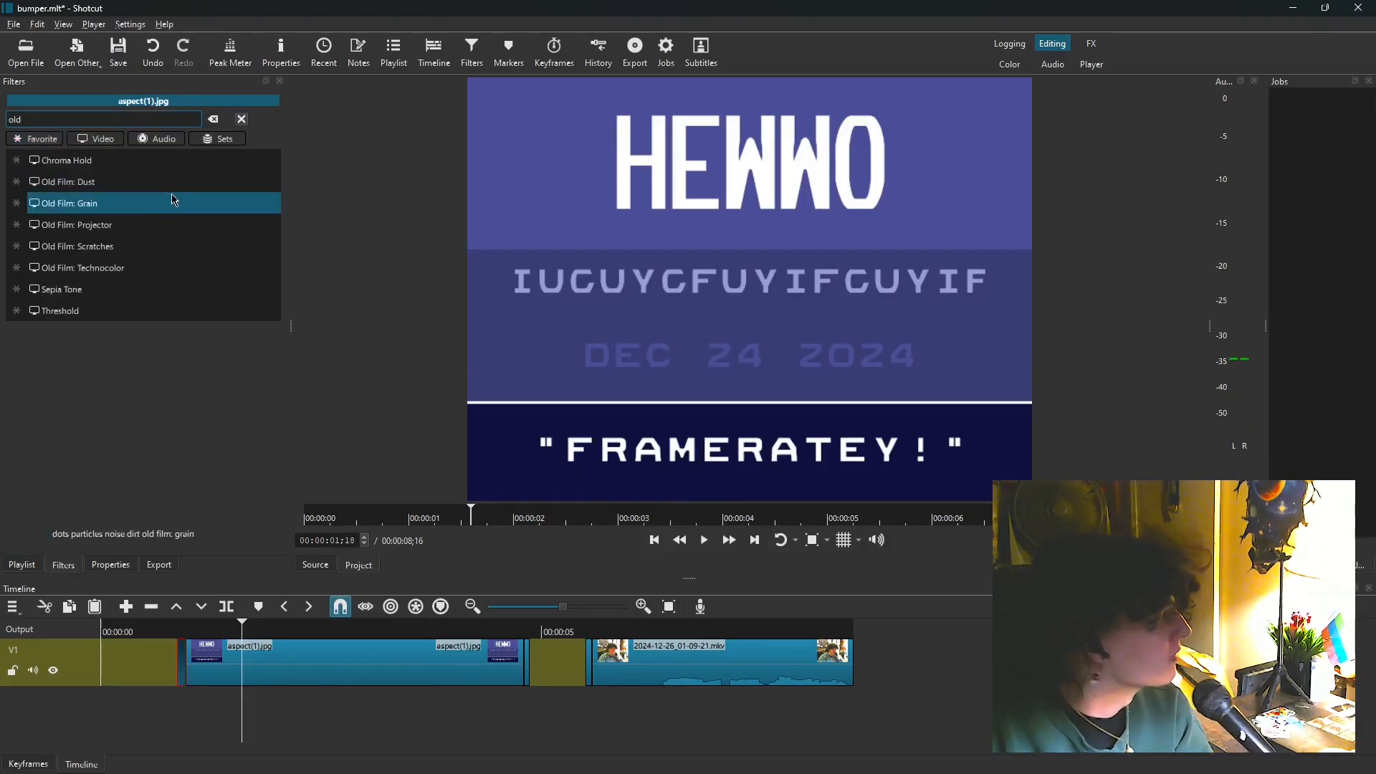
{"action": "left_click", "coordinate": [131, 270]}
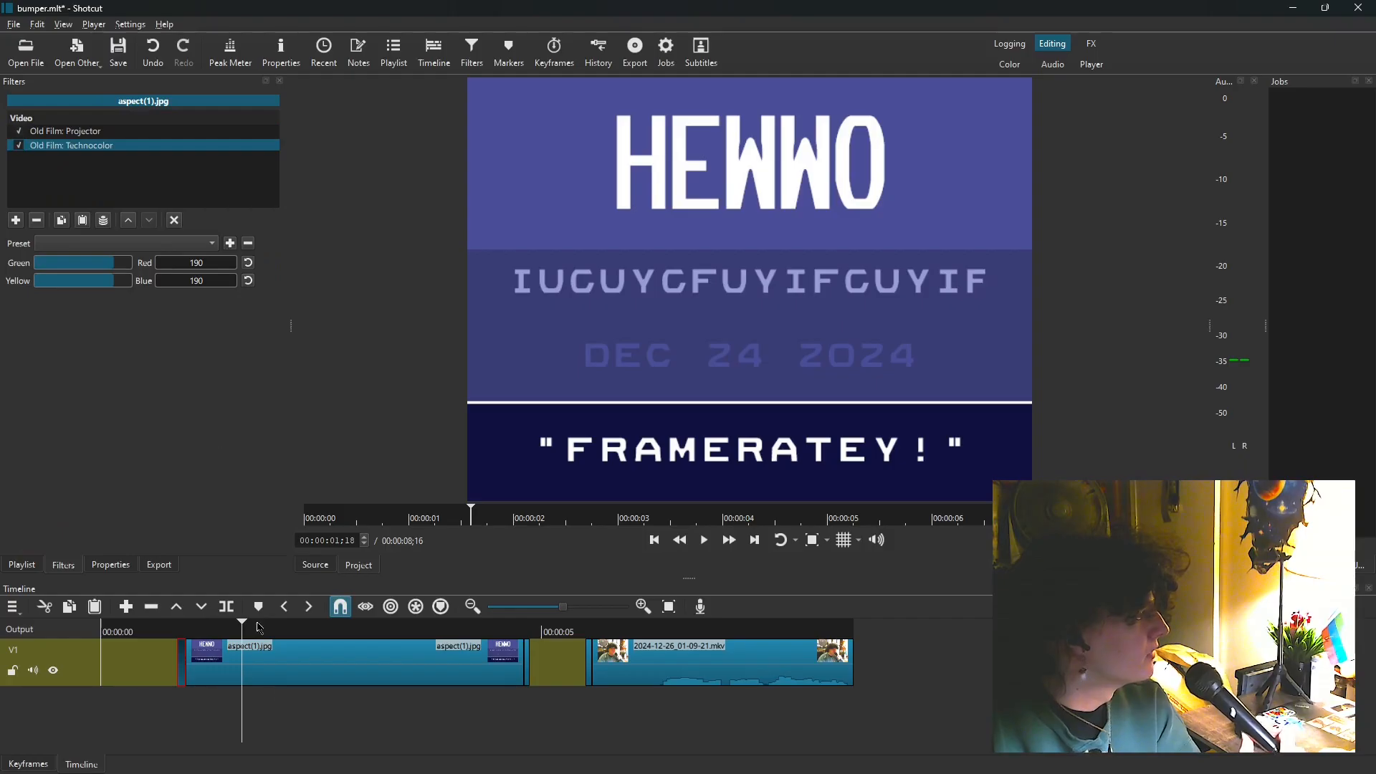
Step: Add the Old Film: Technocolor filter to the long middle piece of the title card
{"action": "left_click", "coordinate": [325, 669]}
{"action": "left_click", "coordinate": [16, 223]}
{"action": "type", "text": "s"}
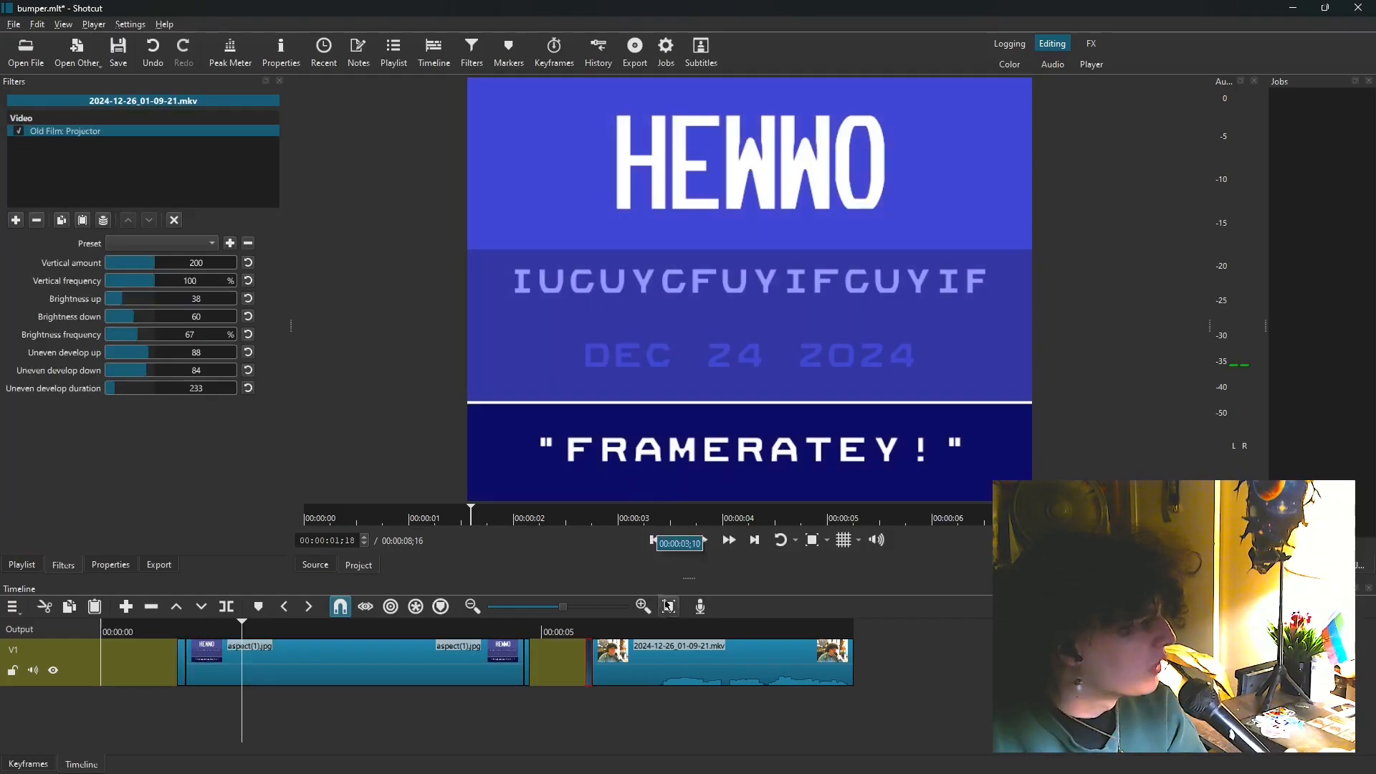
Step: Add the Old Film: Technocolor filter to the long piece of the webcam clip
{"action": "left_click_drag", "start_coordinate": [578, 632], "coordinate": [610, 630]}
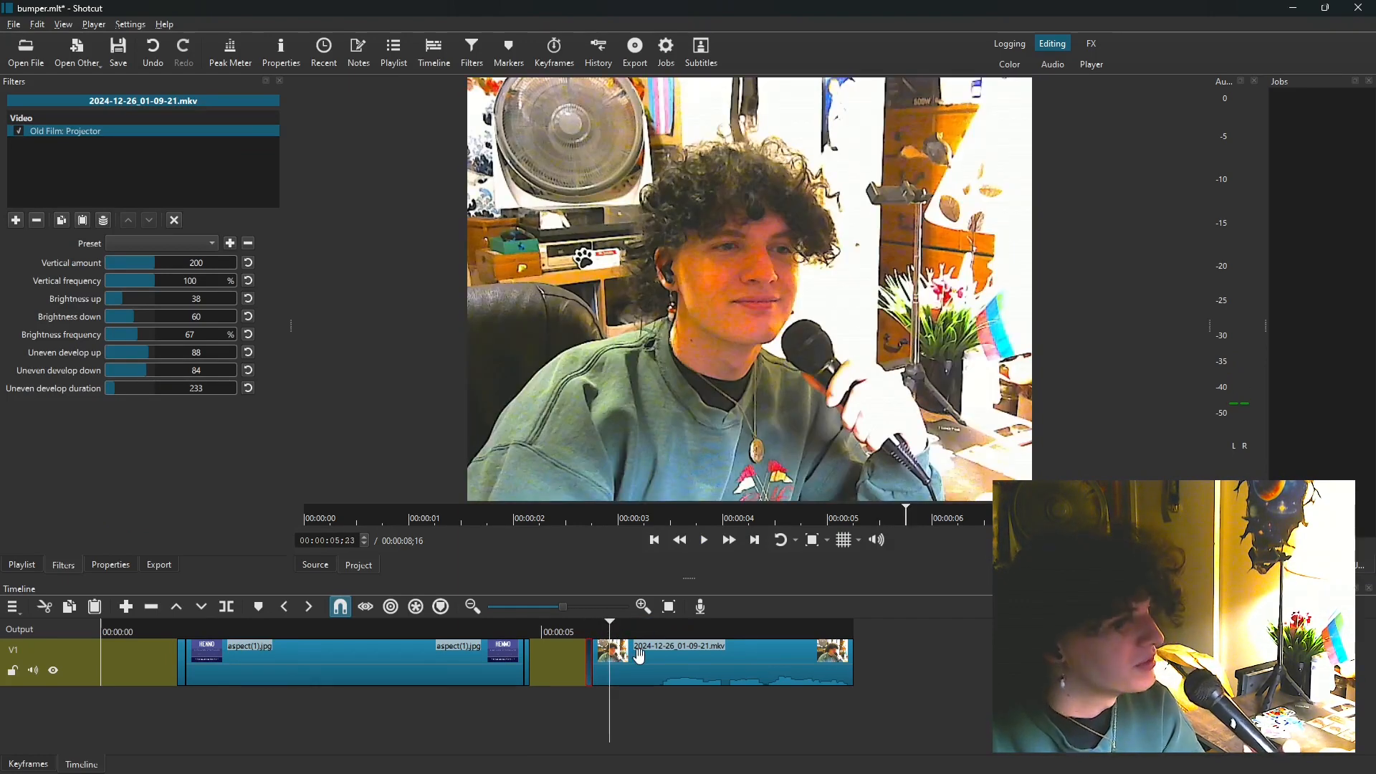
{"action": "left_click", "coordinate": [640, 656]}
{"action": "left_click", "coordinate": [15, 223]}
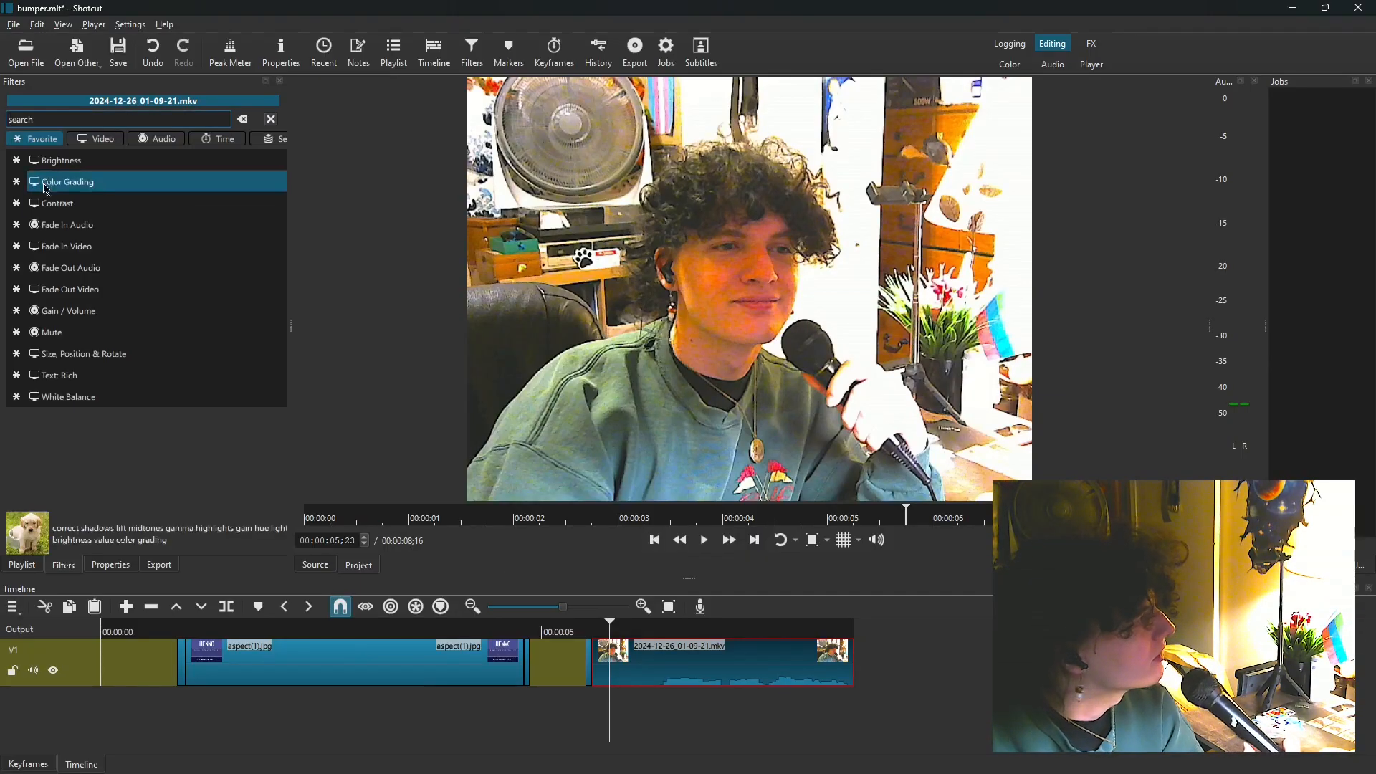
{"action": "type", "text": "old"}
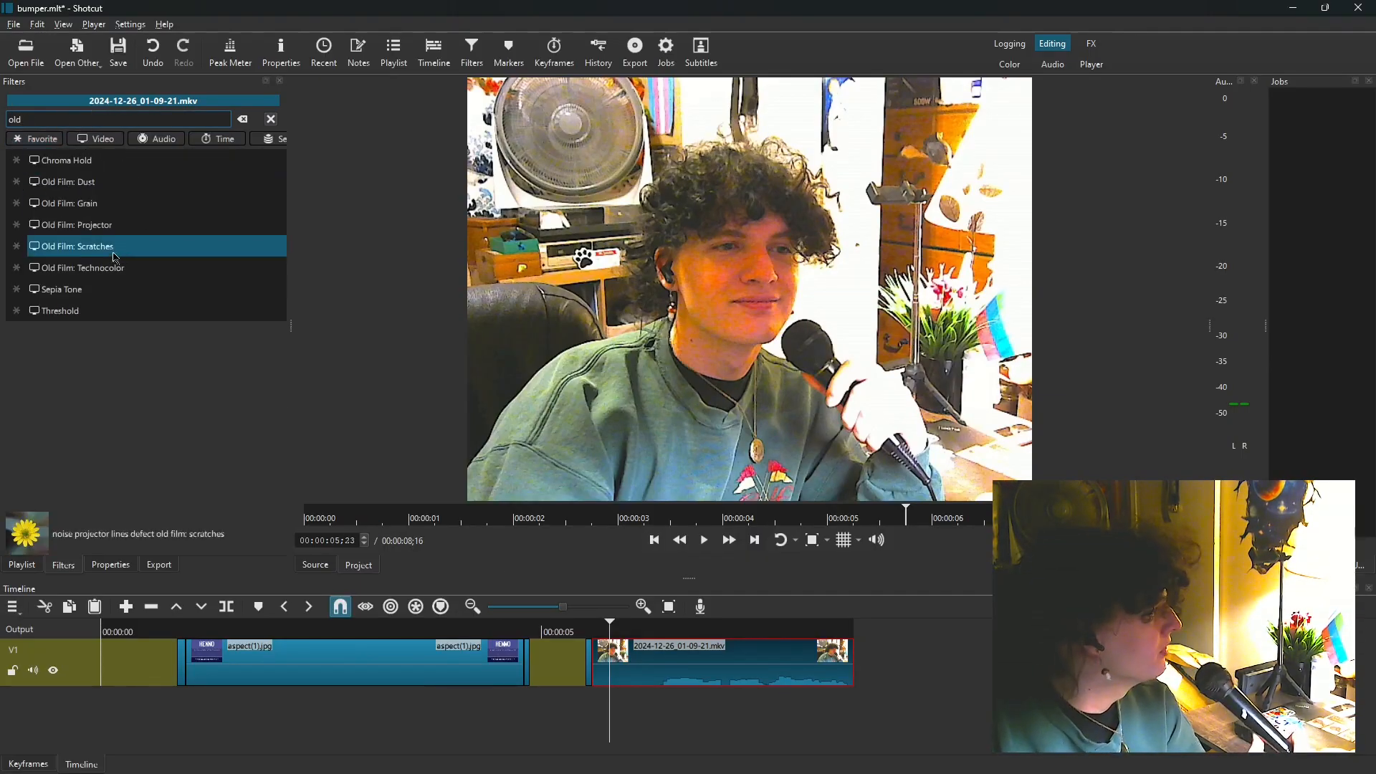
{"action": "left_click", "coordinate": [108, 268]}
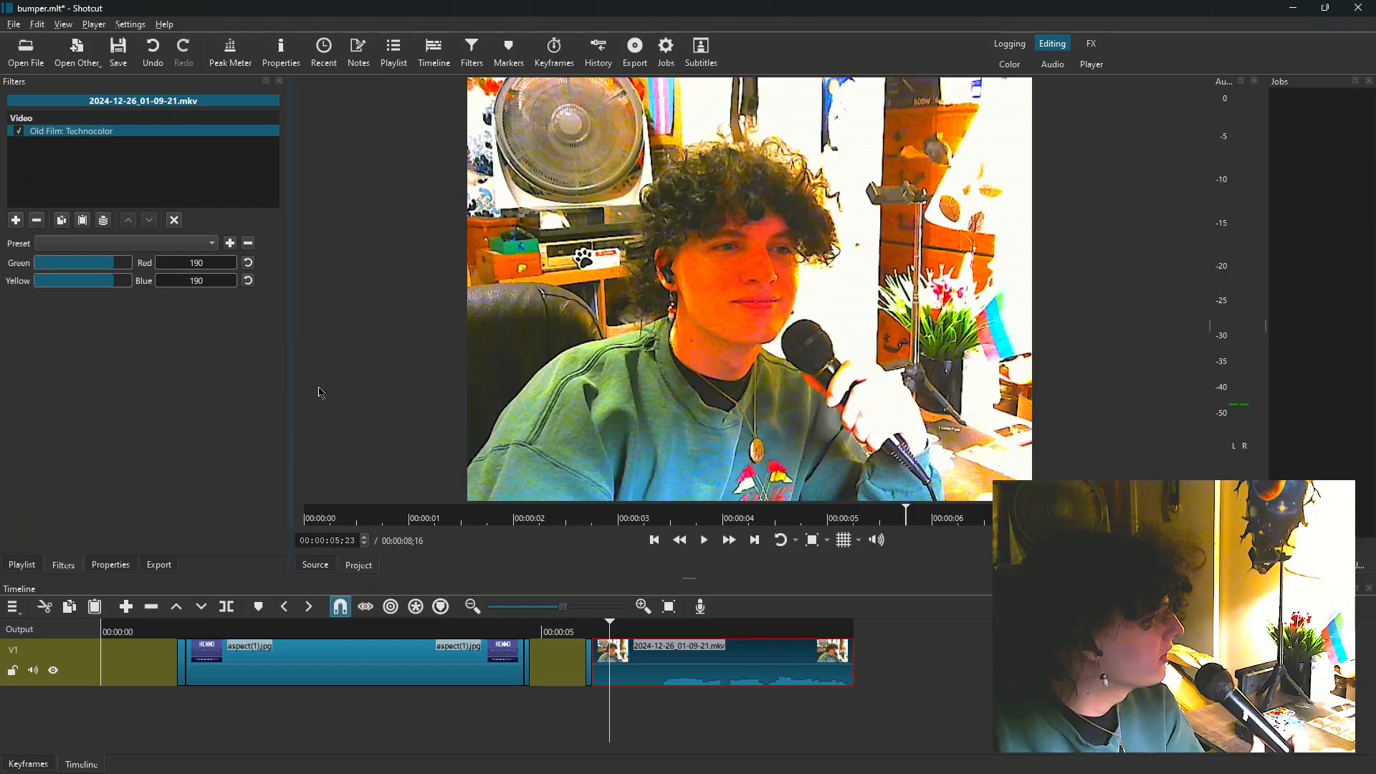
Step: Set the webcam clip's Technocolor green/red value to 113 and play the clip from its start to check the colours
{"action": "left_click_drag", "start_coordinate": [607, 626], "coordinate": [693, 628]}
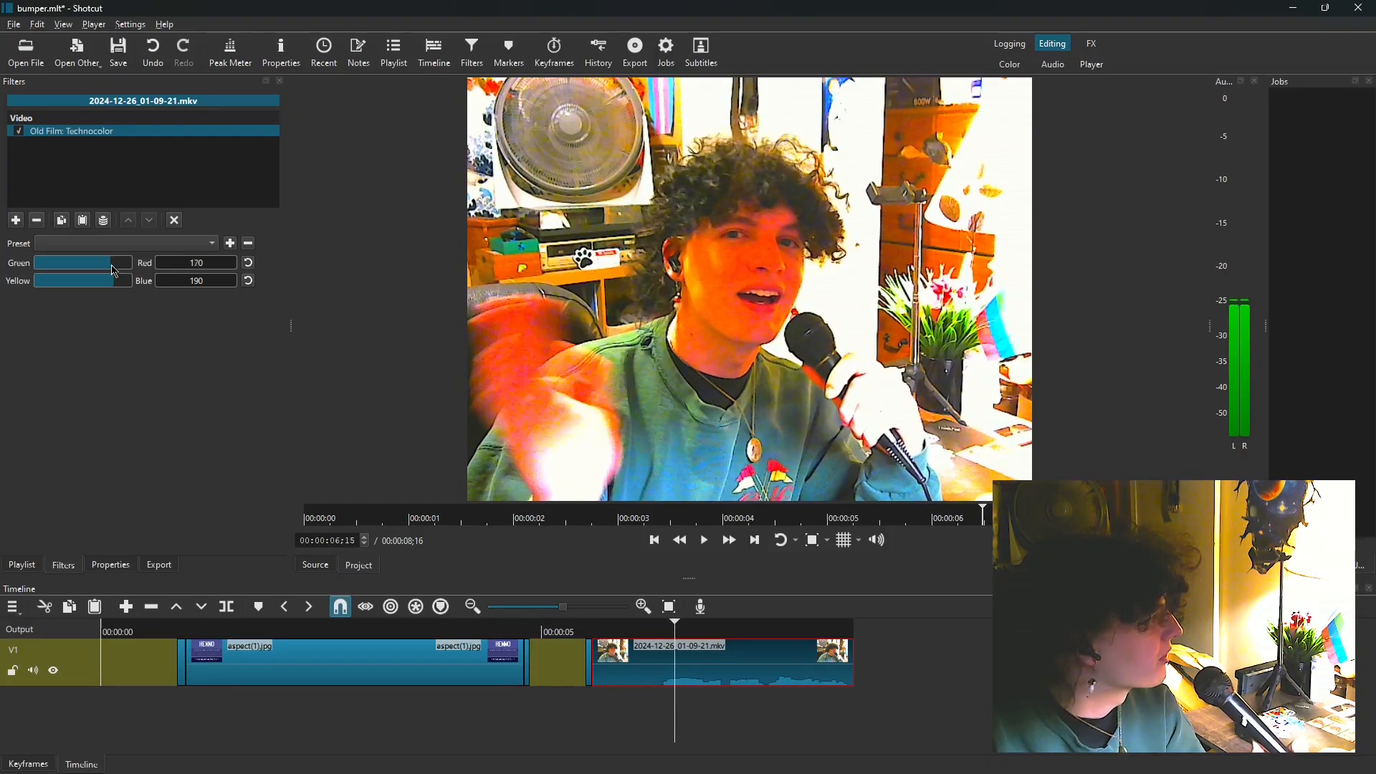
{"action": "left_click_drag", "start_coordinate": [115, 271], "coordinate": [106, 273]}
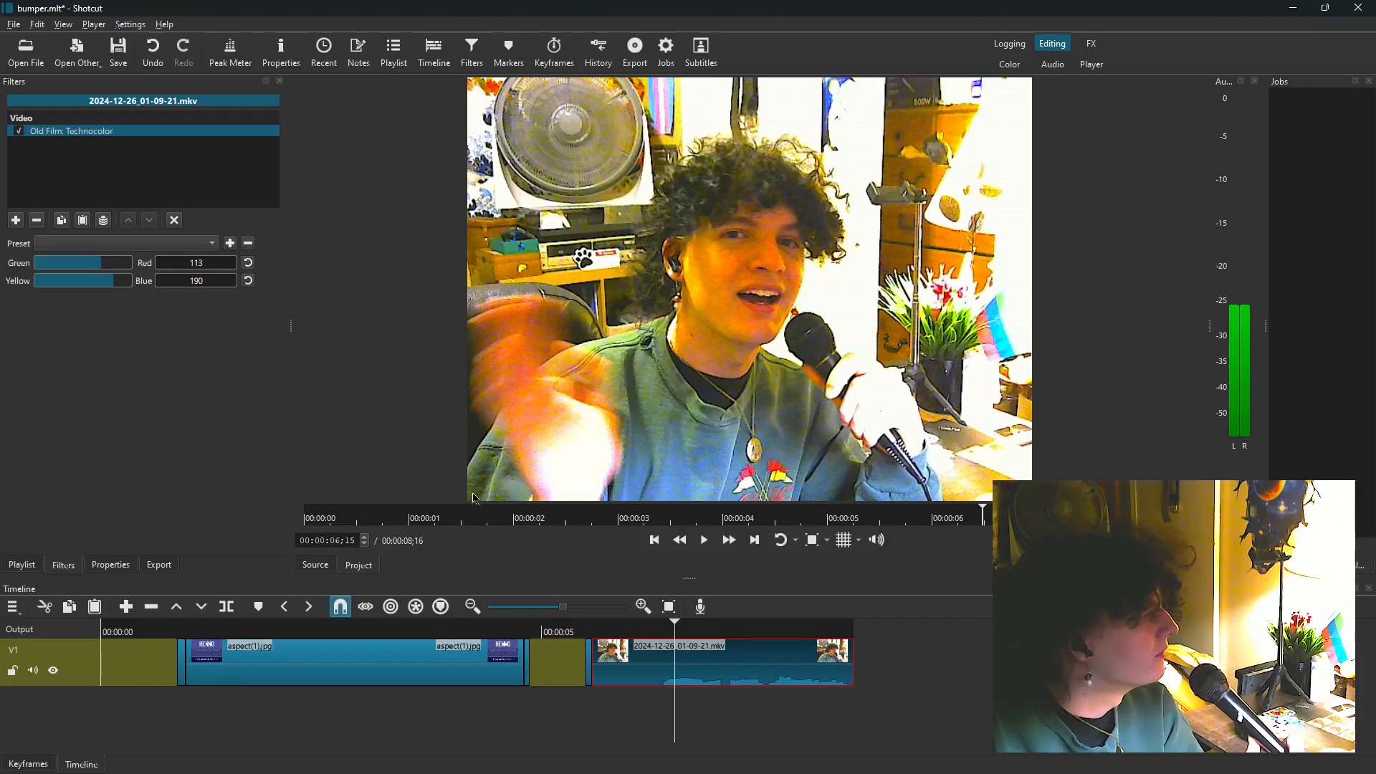
{"action": "left_click_drag", "start_coordinate": [676, 624], "coordinate": [595, 623]}
{"action": "key", "text": "space"}
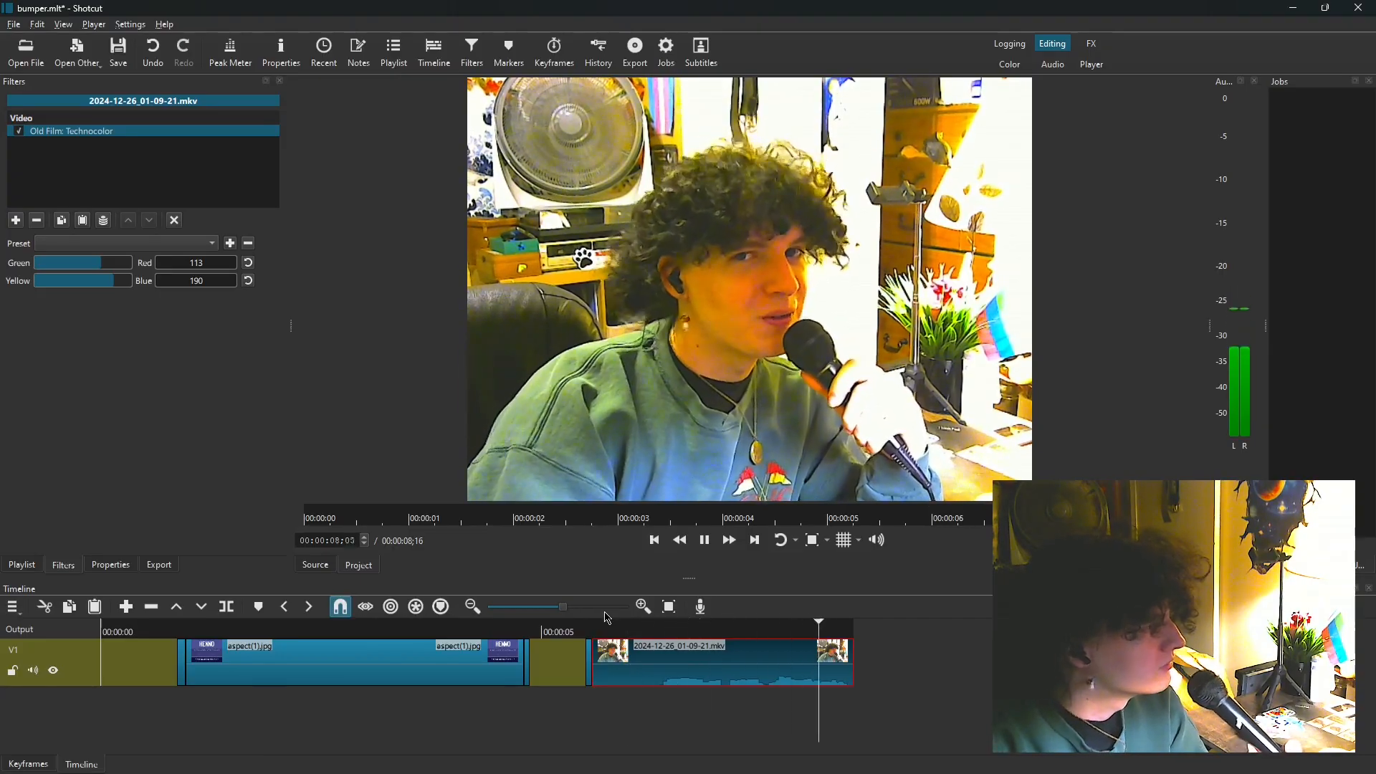
Step: Append another copy of the webcam clip to the end of the track and save the project
{"action": "key", "text": "a"}
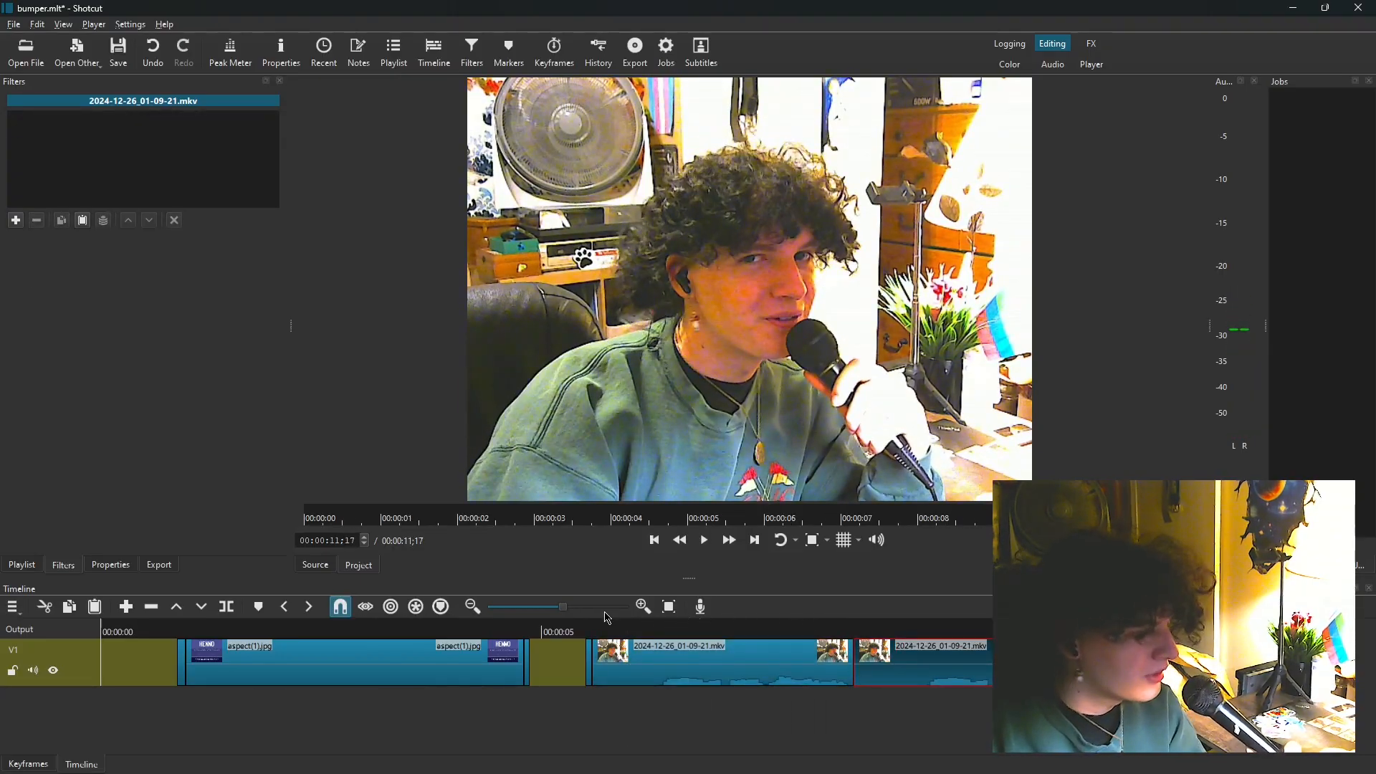
{"action": "key", "text": "ctrl+s"}
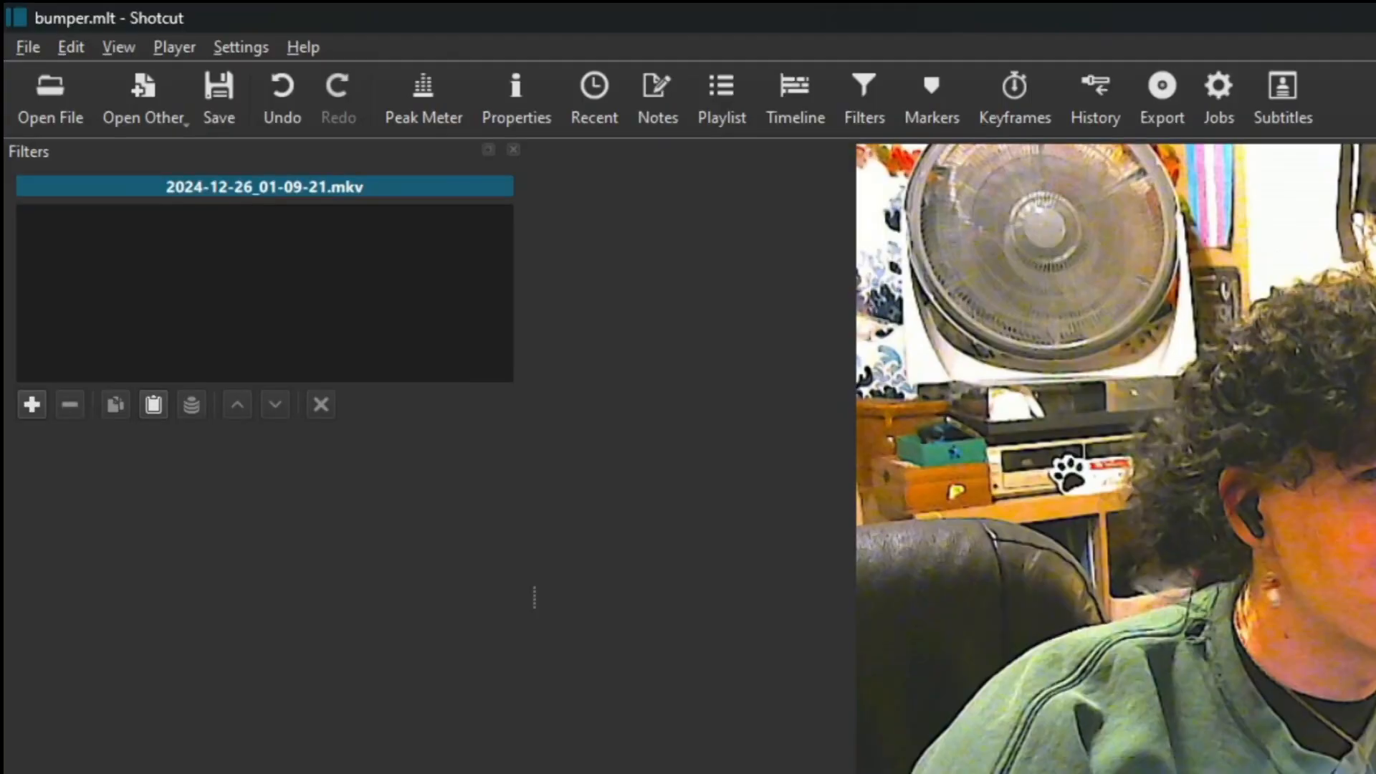
Step: Export the project as the video bumper.mp4 in the edited folder
{"action": "left_click", "coordinate": [27, 47]}
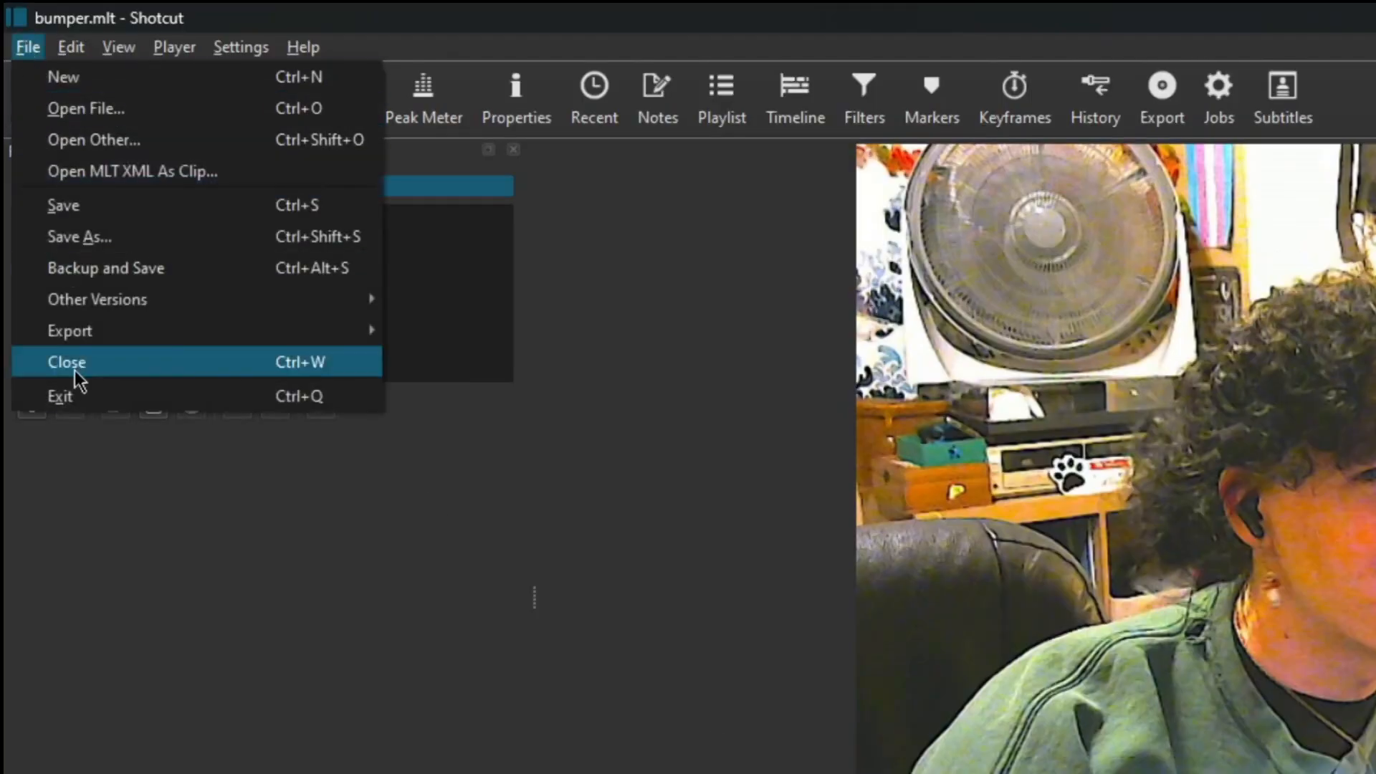
{"action": "mouse_move", "coordinate": [84, 341]}
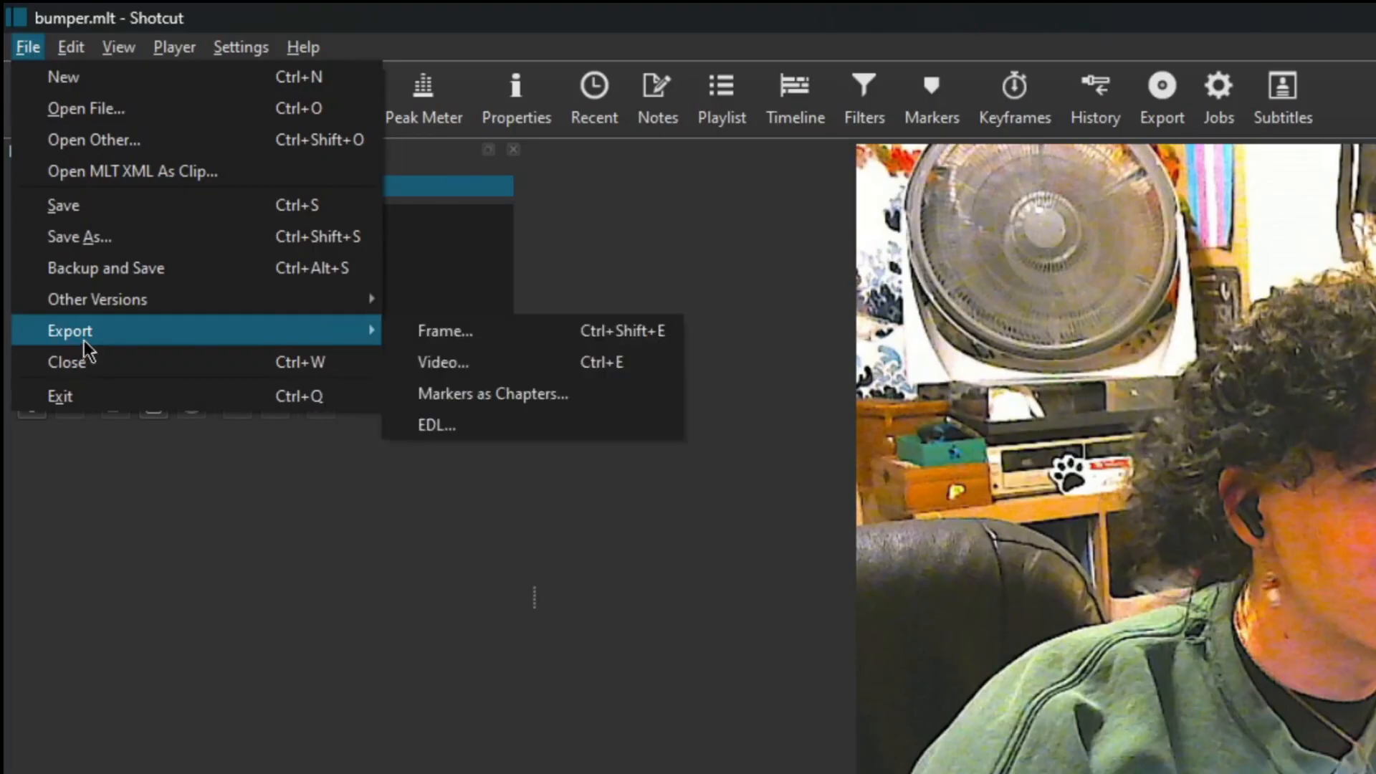
{"action": "left_click", "coordinate": [444, 368]}
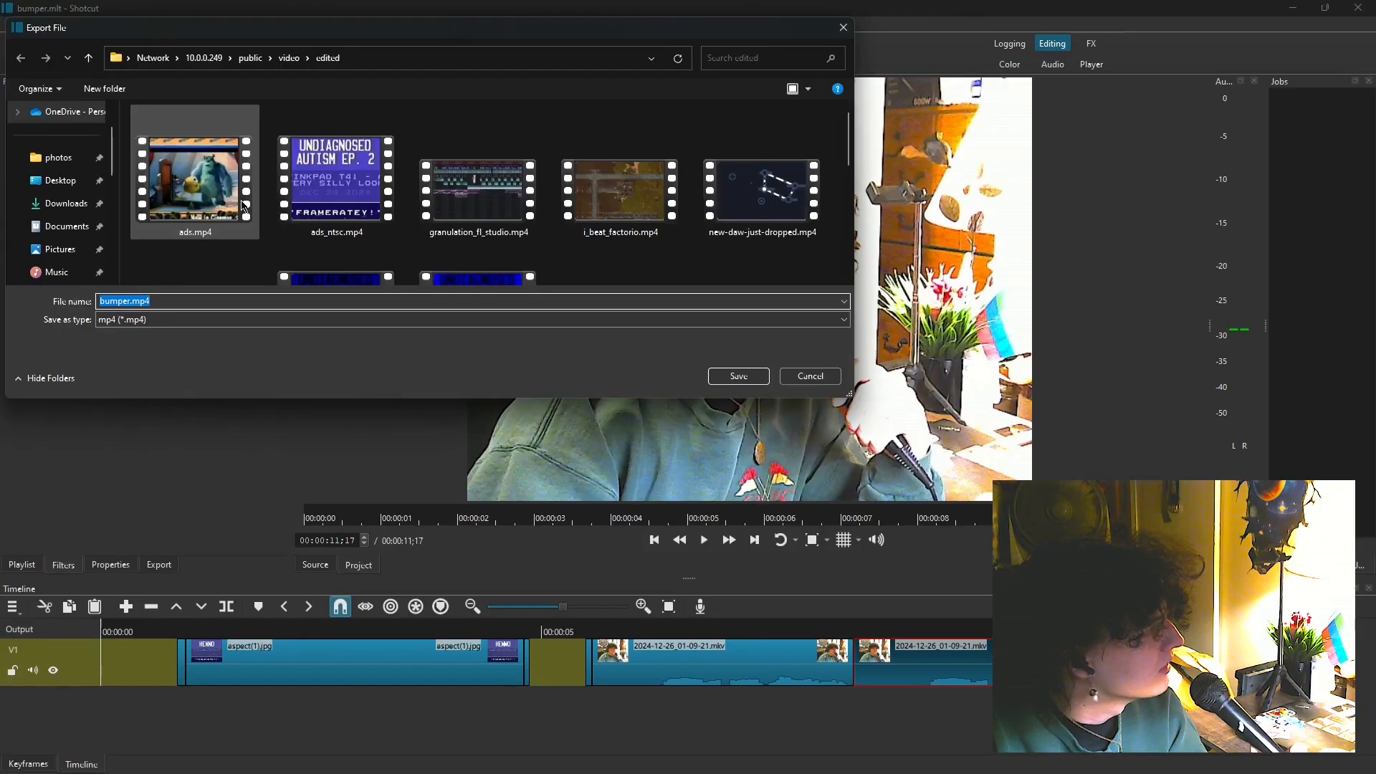
{"action": "scroll", "coordinate": [423, 235], "scroll_direction": "down", "scroll_amount": 5}
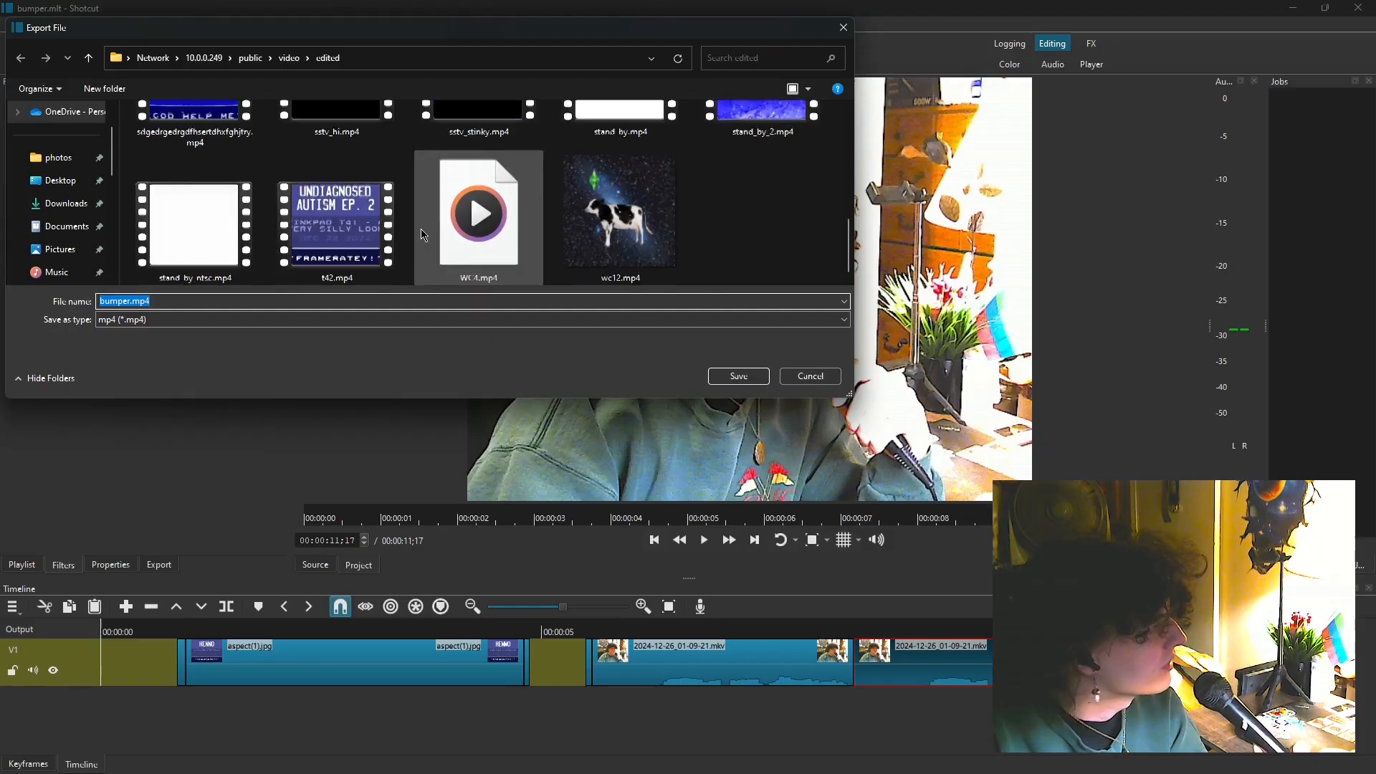
{"action": "scroll", "coordinate": [423, 235], "scroll_direction": "up", "scroll_amount": 5}
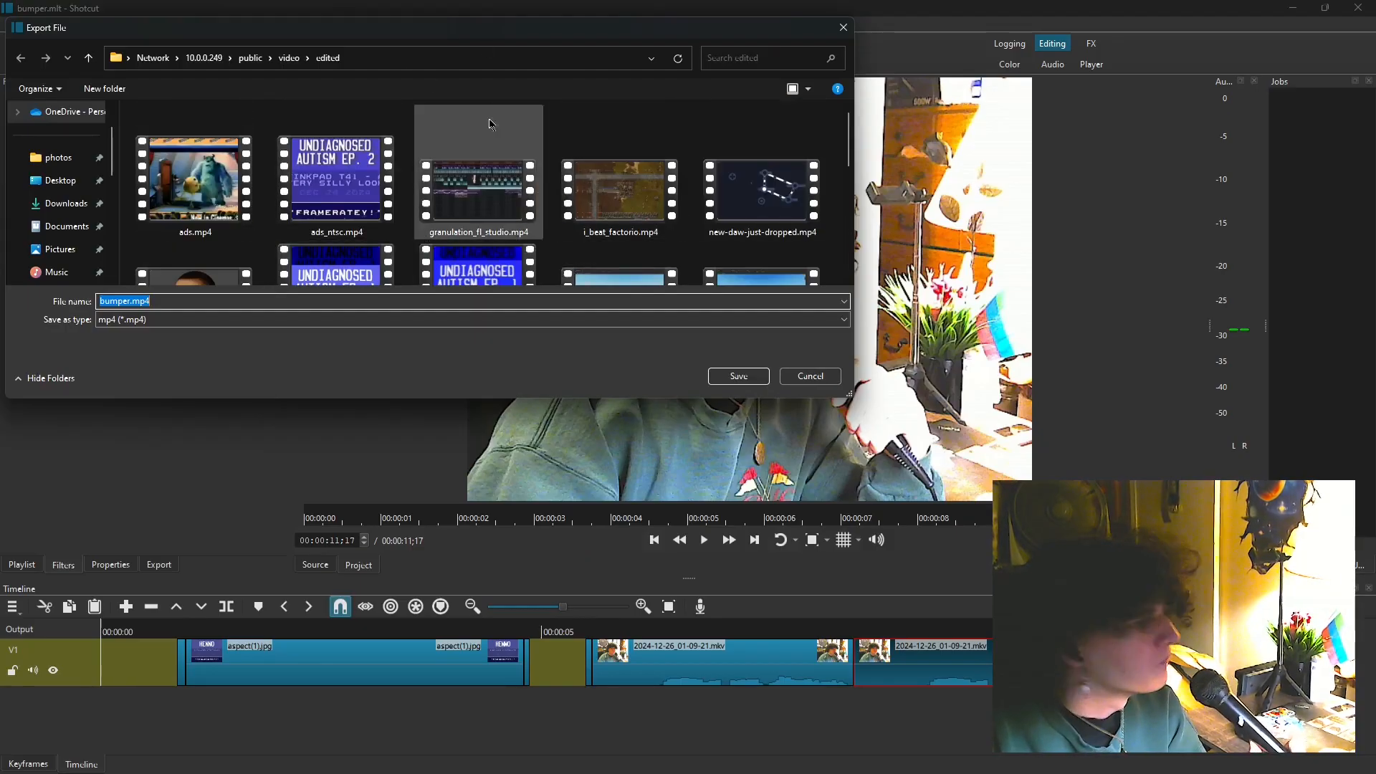
{"action": "left_click", "coordinate": [738, 377]}
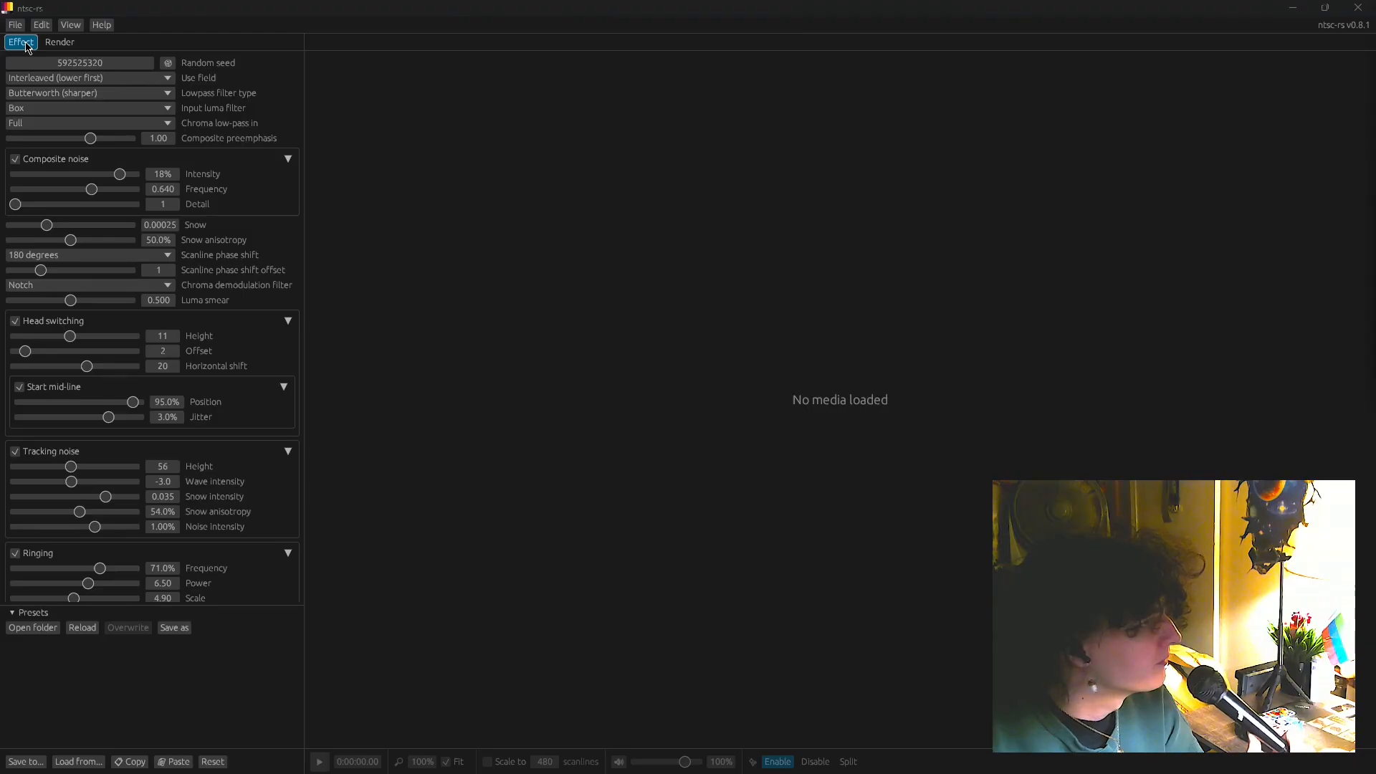
Step: Open bumper.mp4 from the edited folder in ntsc-rs
{"action": "left_click_drag", "start_coordinate": [1375, 233], "coordinate": [921, 174]}
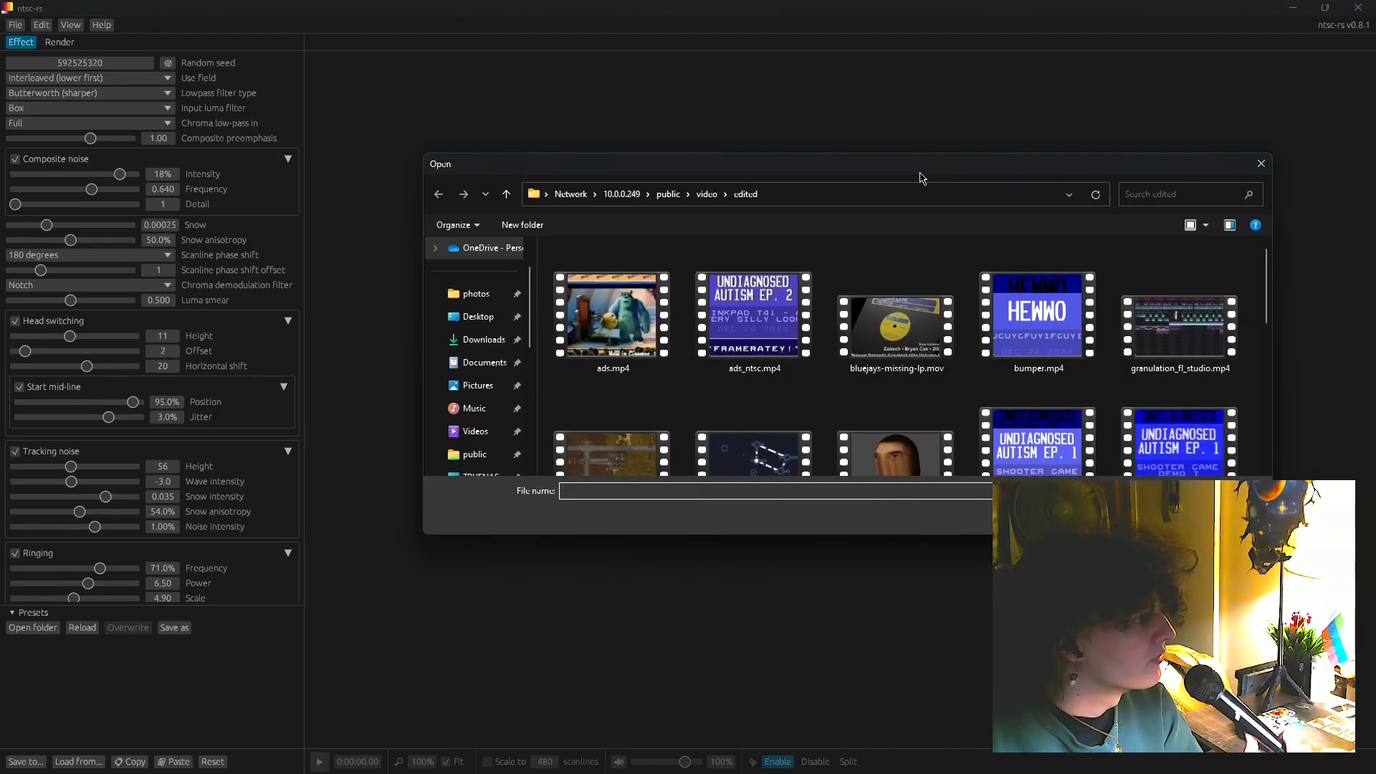
{"action": "left_click", "coordinate": [1057, 346]}
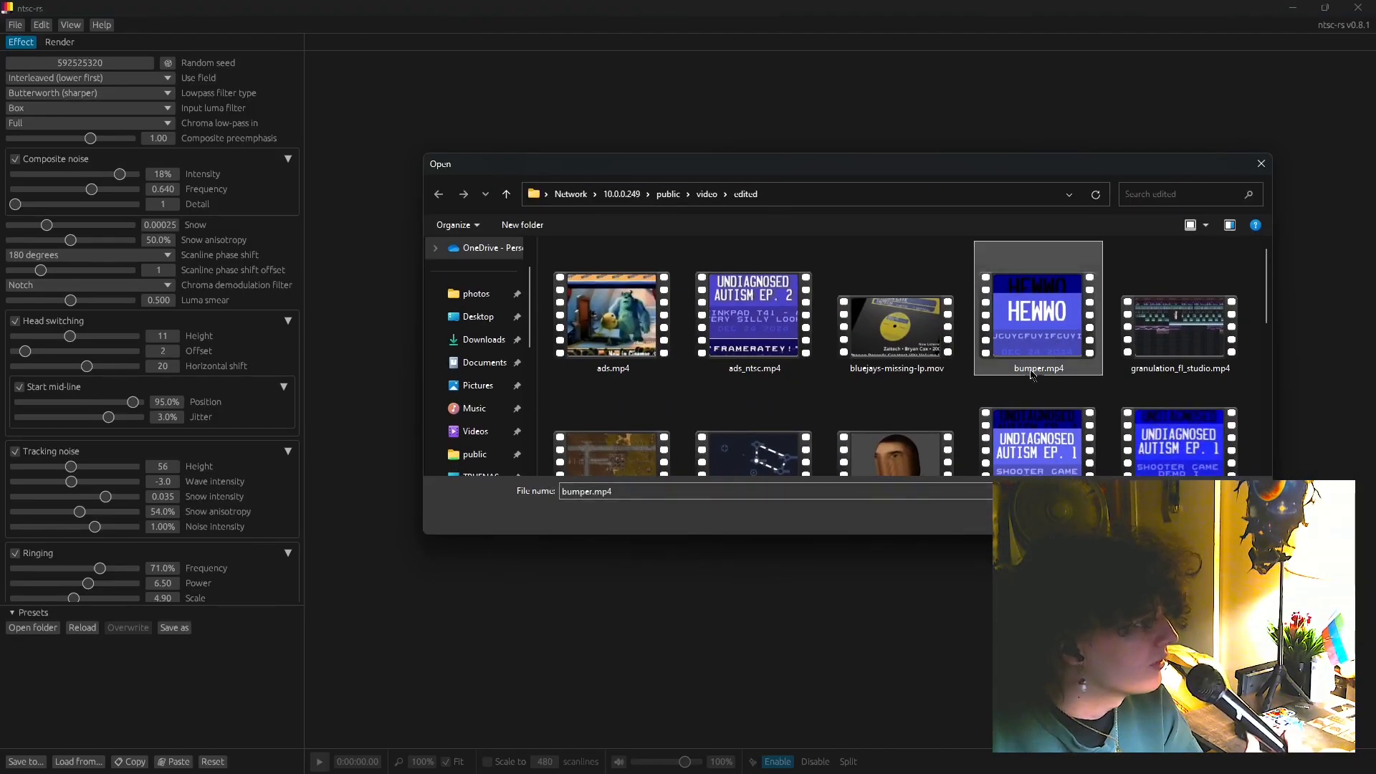
{"action": "key", "text": "Return"}
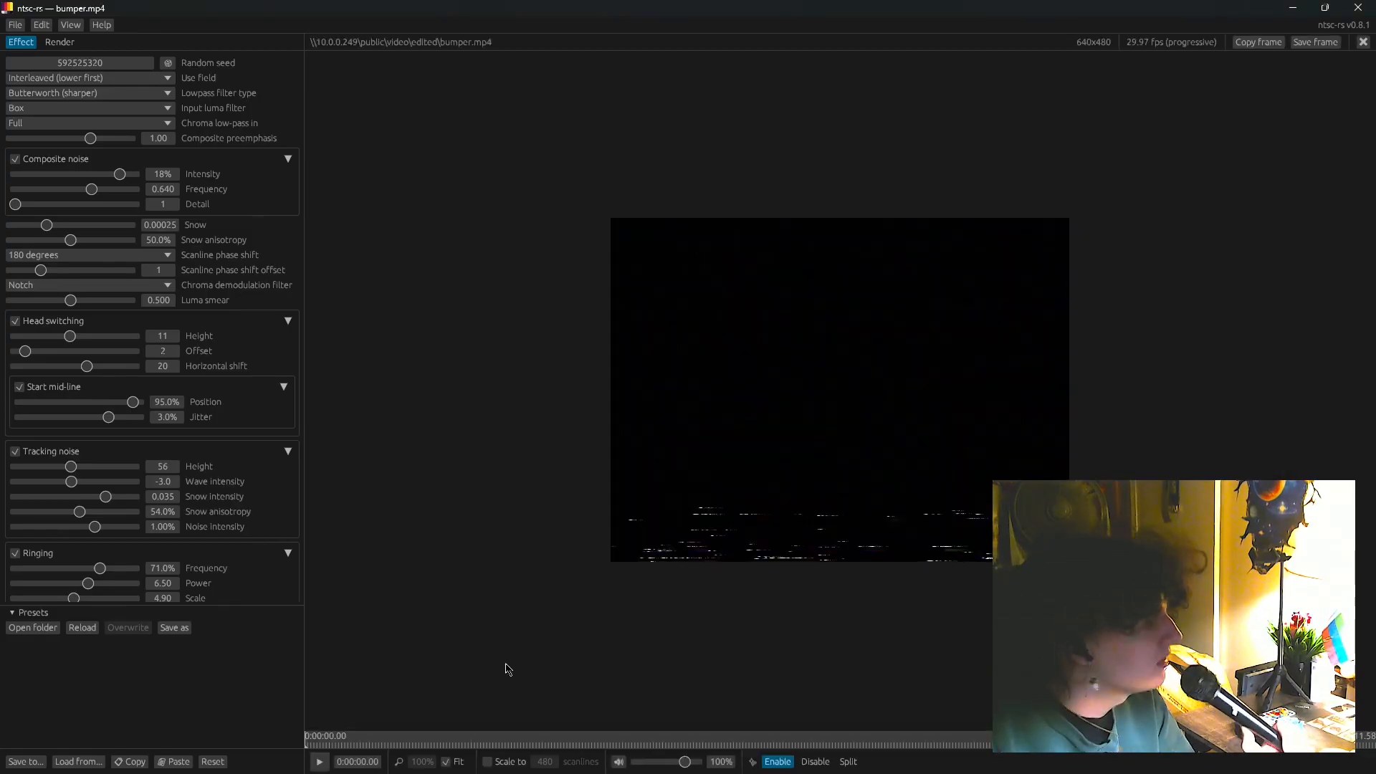
Step: Scrub through the loaded video to inspect the VHS effect on the title card and the webcam footage
{"action": "left_click_drag", "start_coordinate": [326, 742], "coordinate": [404, 749]}
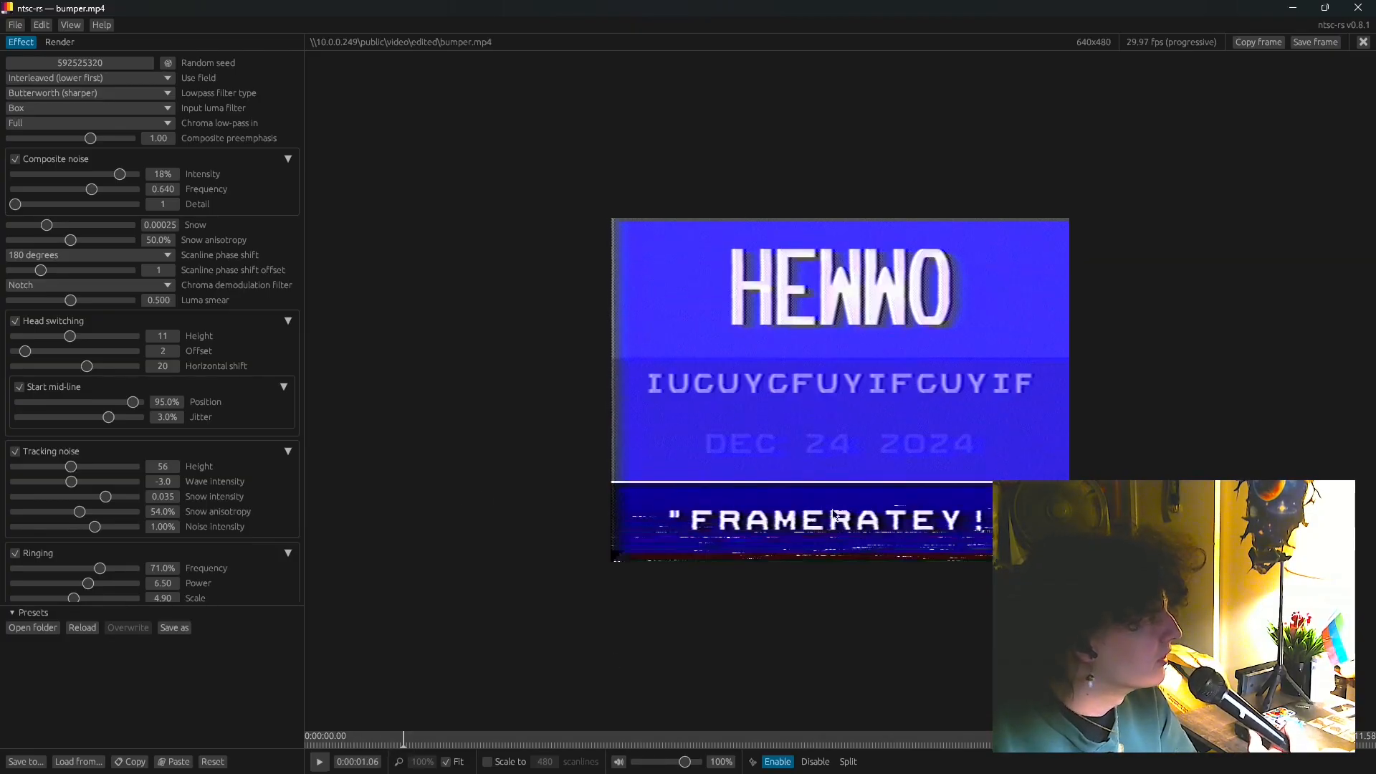
{"action": "left_click", "coordinate": [423, 742]}
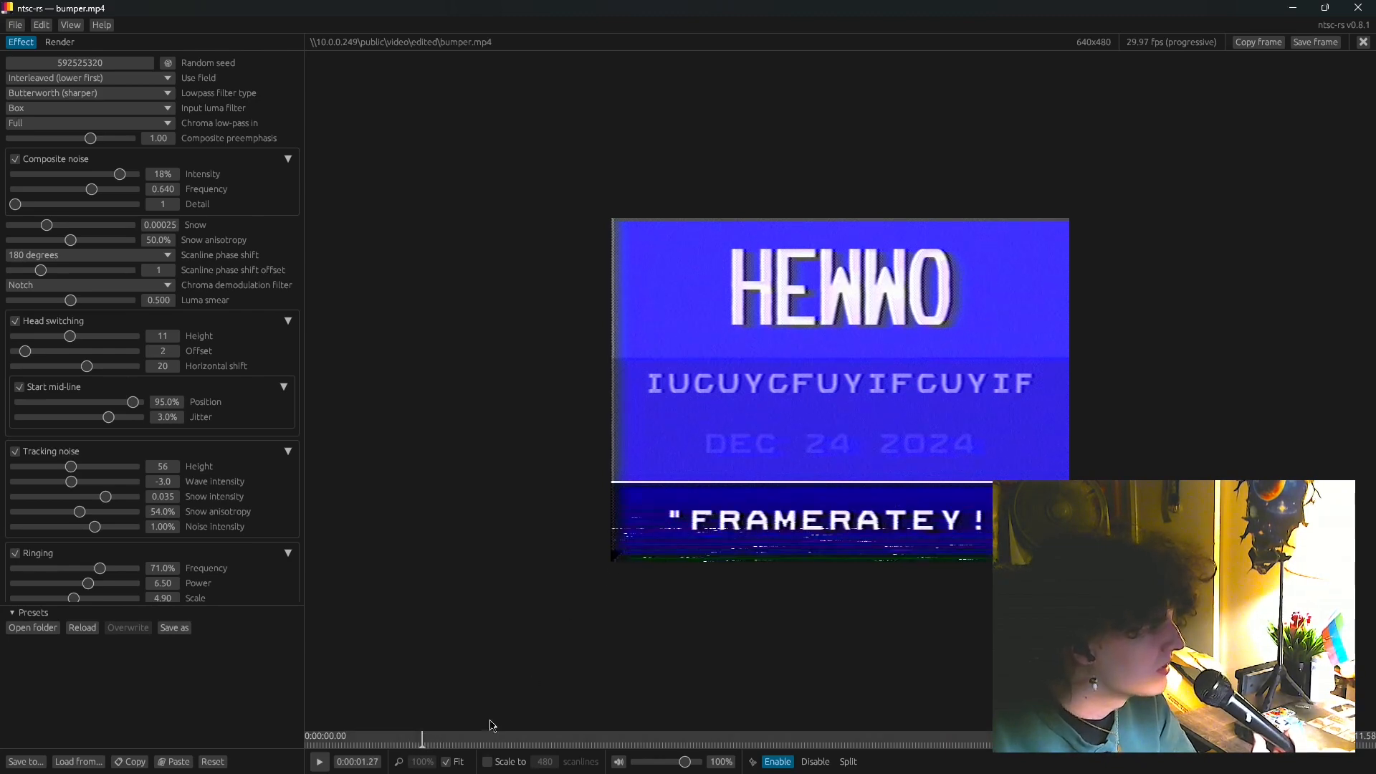
{"action": "left_click", "coordinate": [935, 742]}
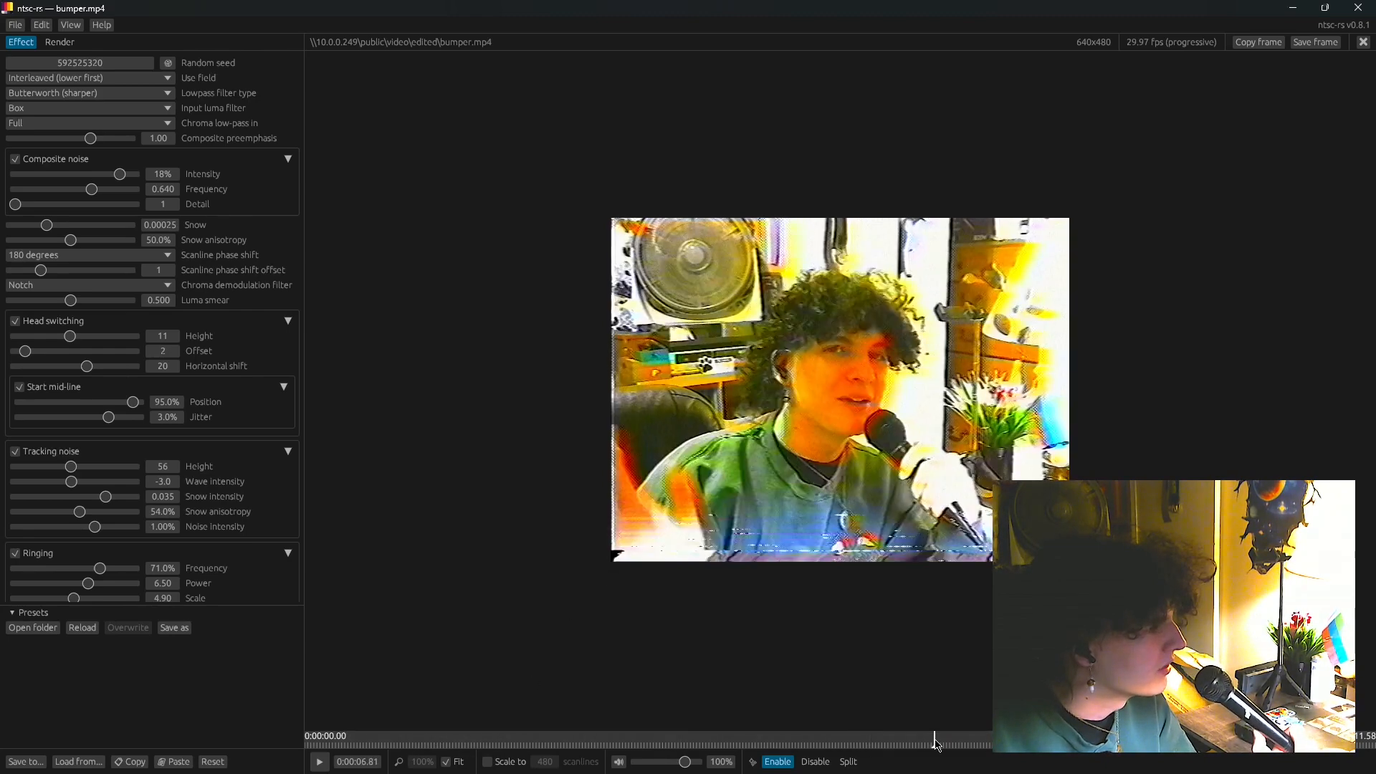
{"action": "left_click", "coordinate": [636, 742]}
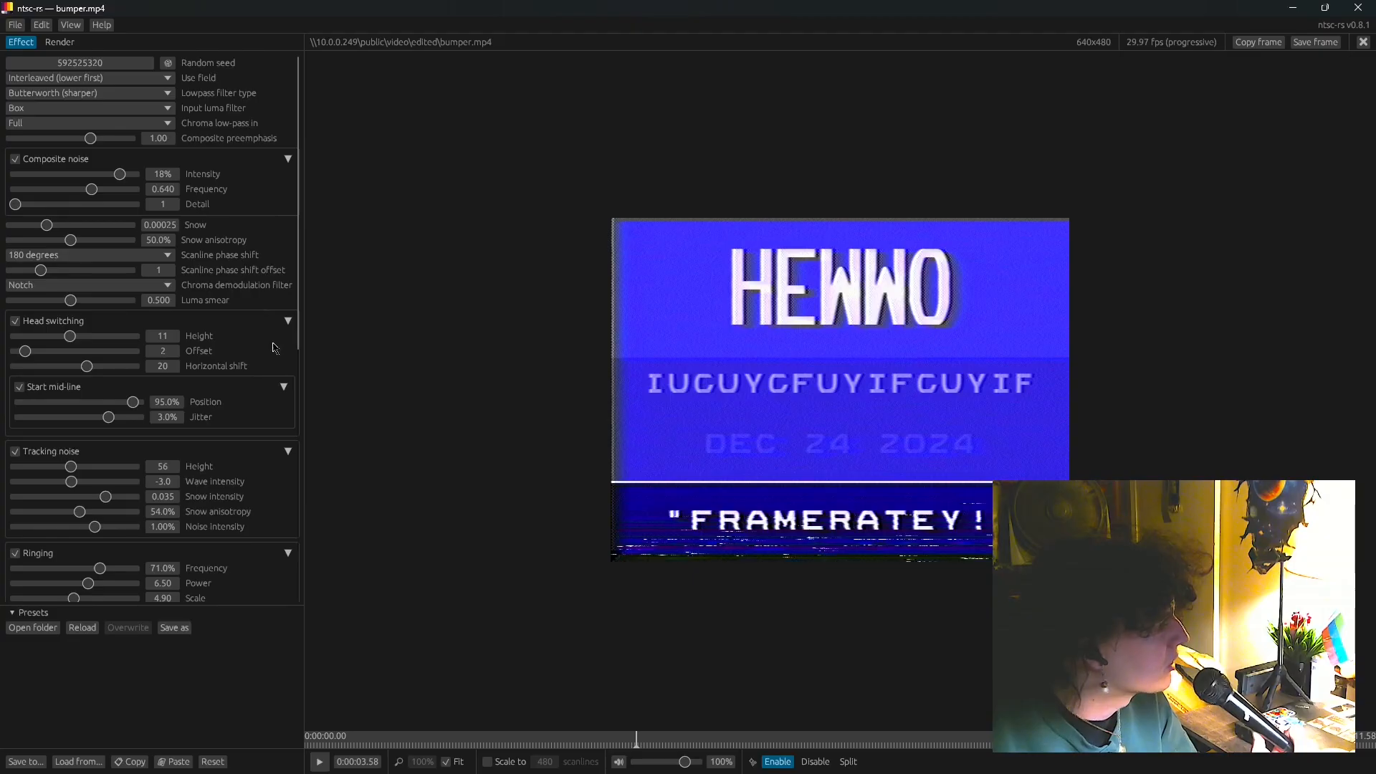
Step: Set the tracking noise height to 46 and the composite noise intensity to 5%, and look through the remaining effect settings
{"action": "left_click_drag", "start_coordinate": [81, 471], "coordinate": [22, 477]}
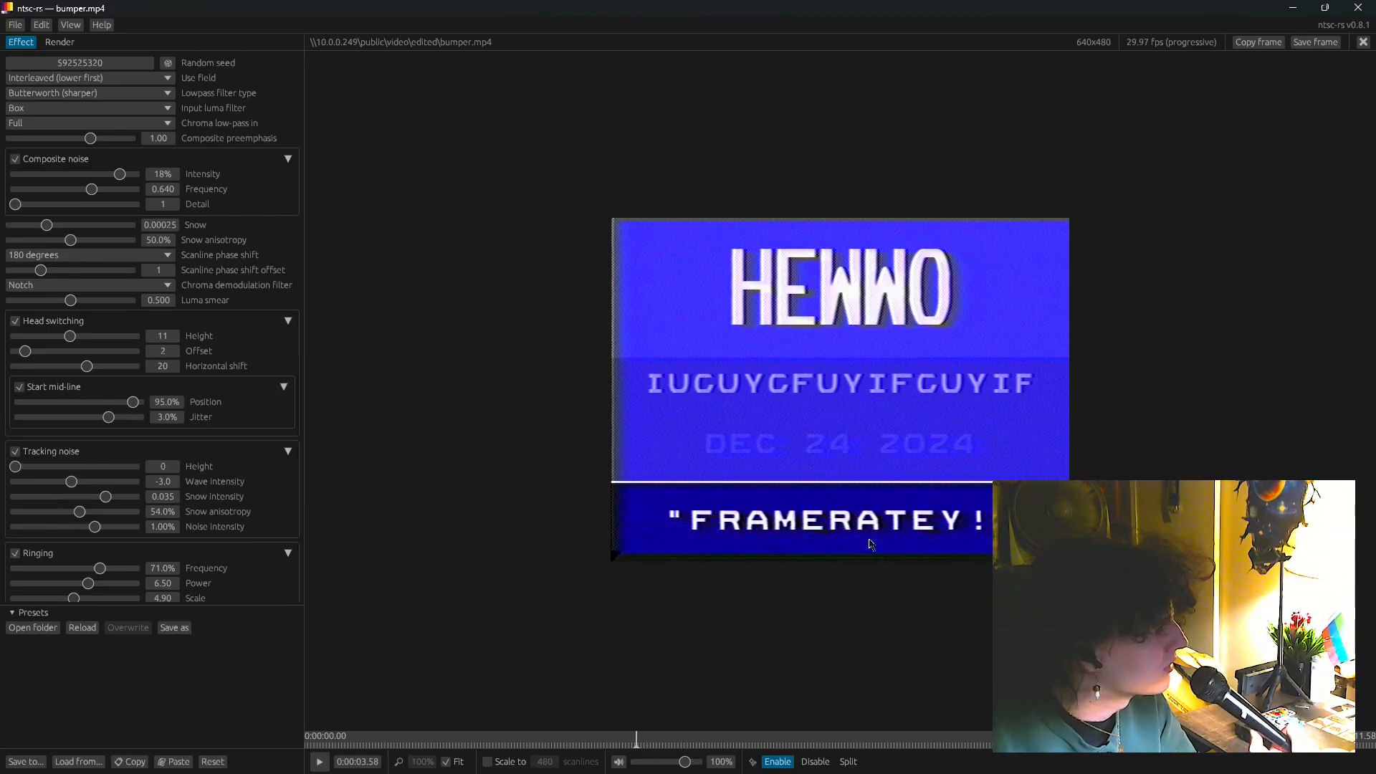
{"action": "left_click_drag", "start_coordinate": [95, 466], "coordinate": [61, 473]}
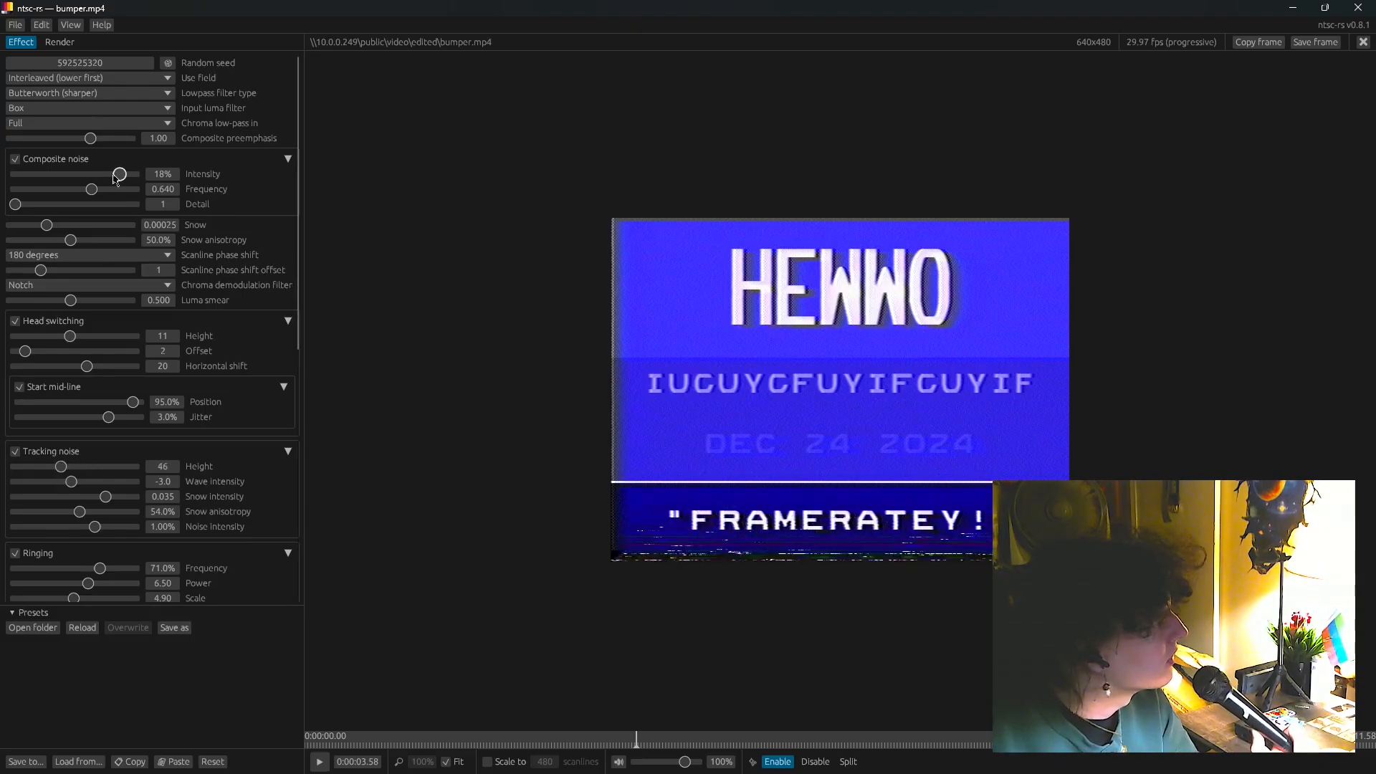
{"action": "mouse_move", "coordinate": [106, 178]}
{"action": "left_mouse_down"}
{"action": "mouse_move", "coordinate": [92, 177]}
{"action": "mouse_move", "coordinate": [143, 179]}
{"action": "mouse_move", "coordinate": [118, 185]}
{"action": "left_mouse_up"}
{"action": "scroll", "coordinate": [234, 542], "scroll_direction": "down", "scroll_amount": 6}
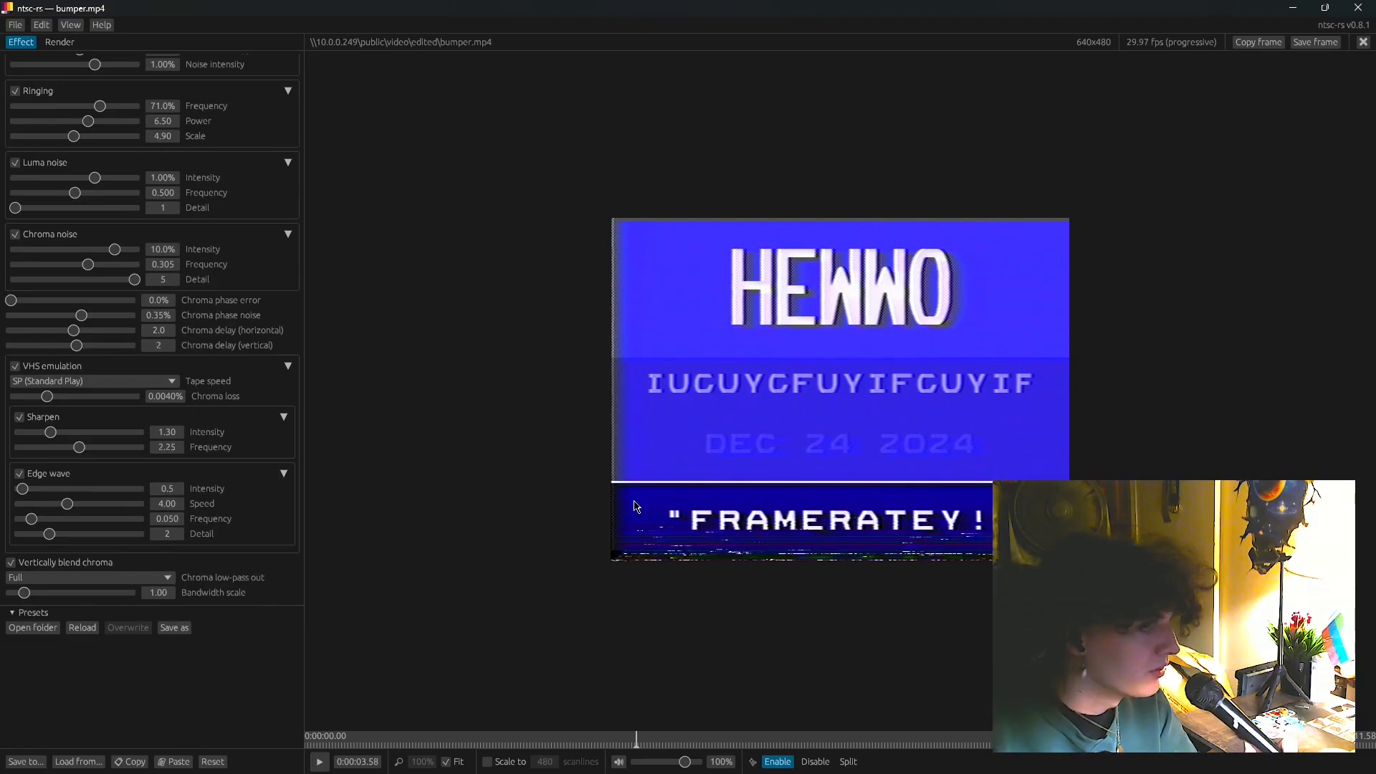
{"action": "scroll", "coordinate": [255, 256], "scroll_direction": "up", "scroll_amount": 10}
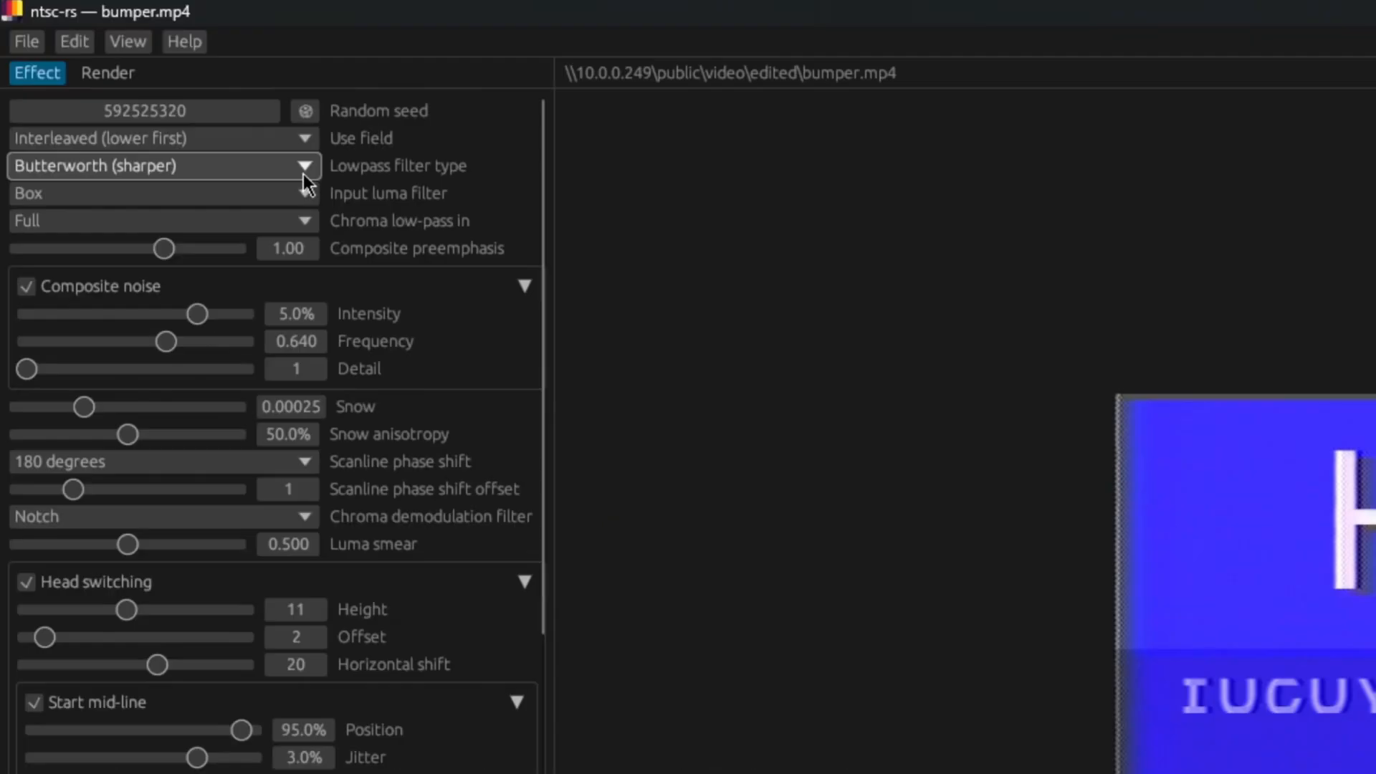
Step: Try the Constant K (blurry) lowpass filter on several title card frames, and switch back to Butterworth (sharper)
{"action": "left_click", "coordinate": [167, 97]}
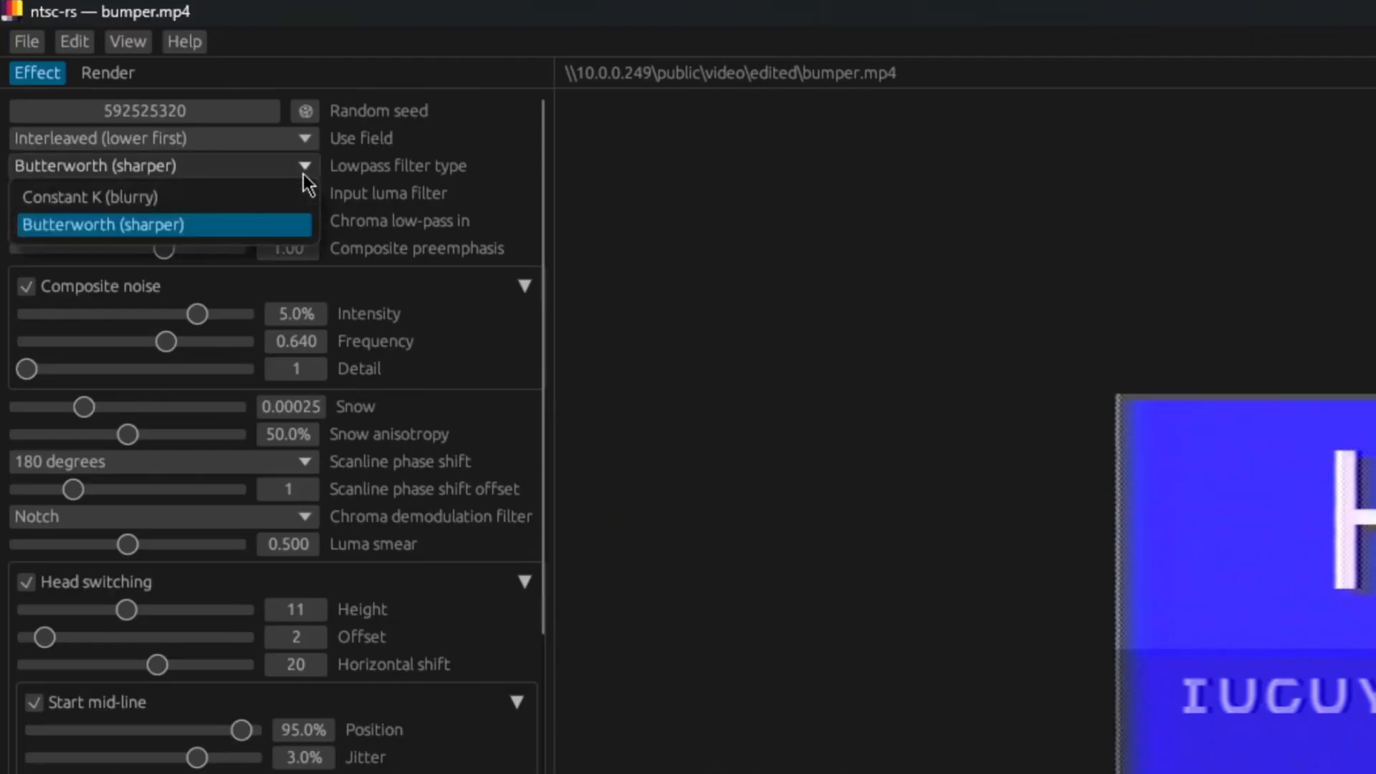
{"action": "left_click", "coordinate": [247, 196]}
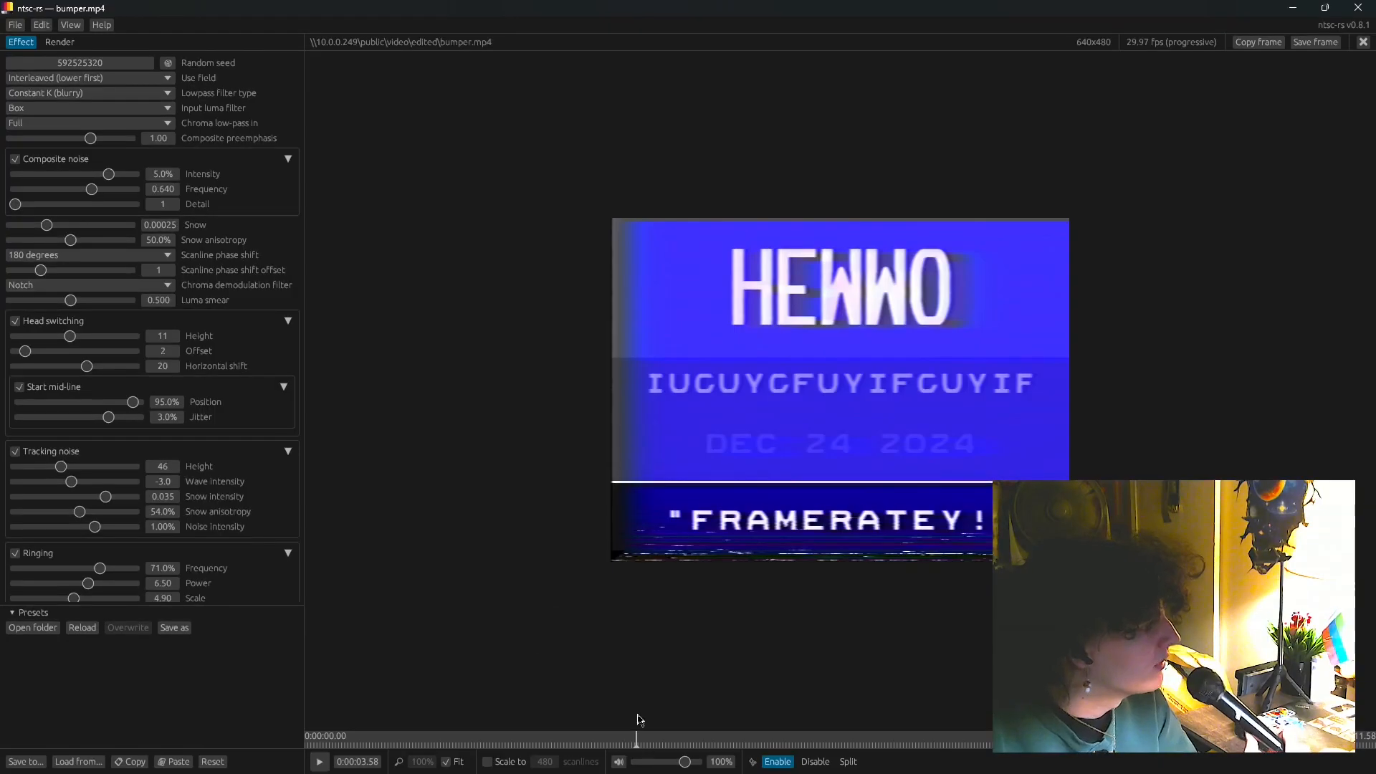
{"action": "left_click_drag", "start_coordinate": [637, 742], "coordinate": [584, 746]}
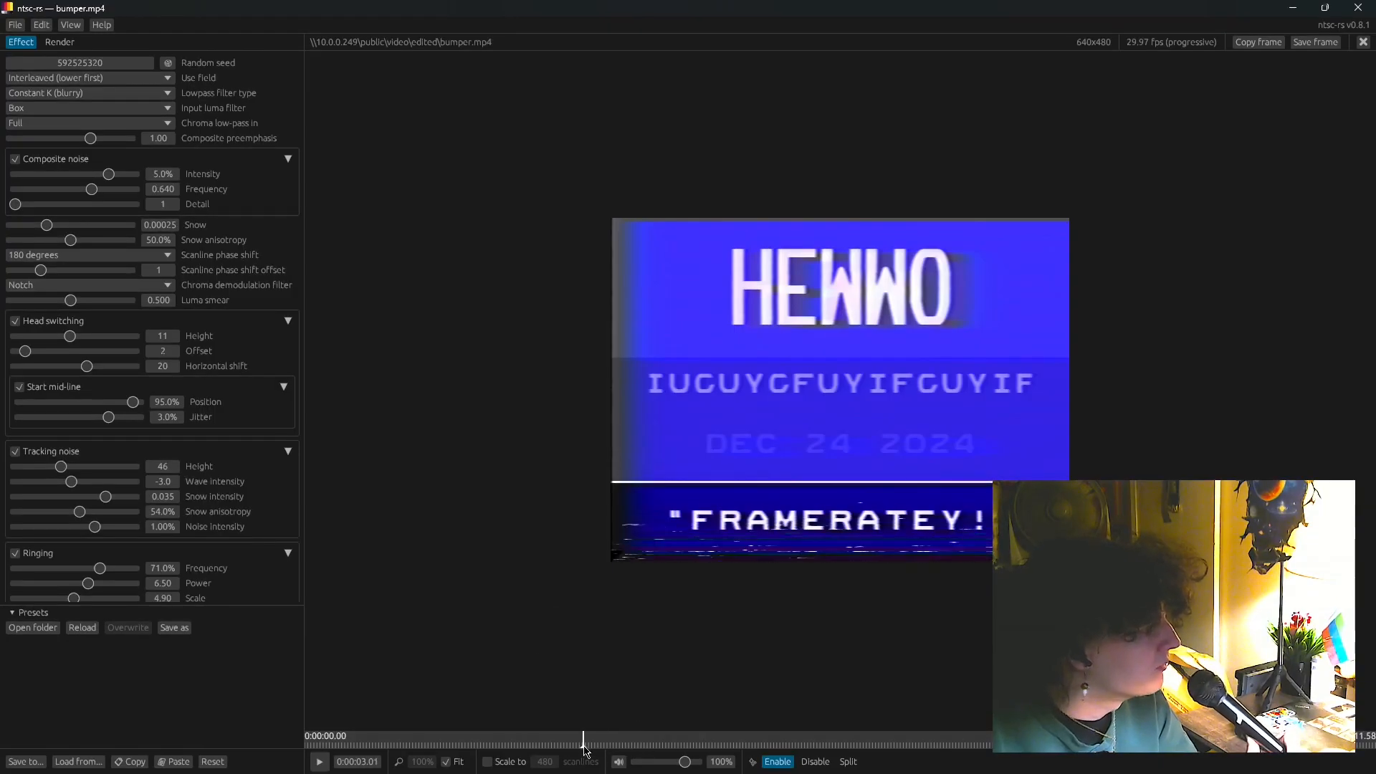
{"action": "mouse_move", "coordinate": [716, 753]}
{"action": "left_mouse_down"}
{"action": "mouse_move", "coordinate": [593, 742]}
{"action": "mouse_move", "coordinate": [706, 747]}
{"action": "left_mouse_up"}
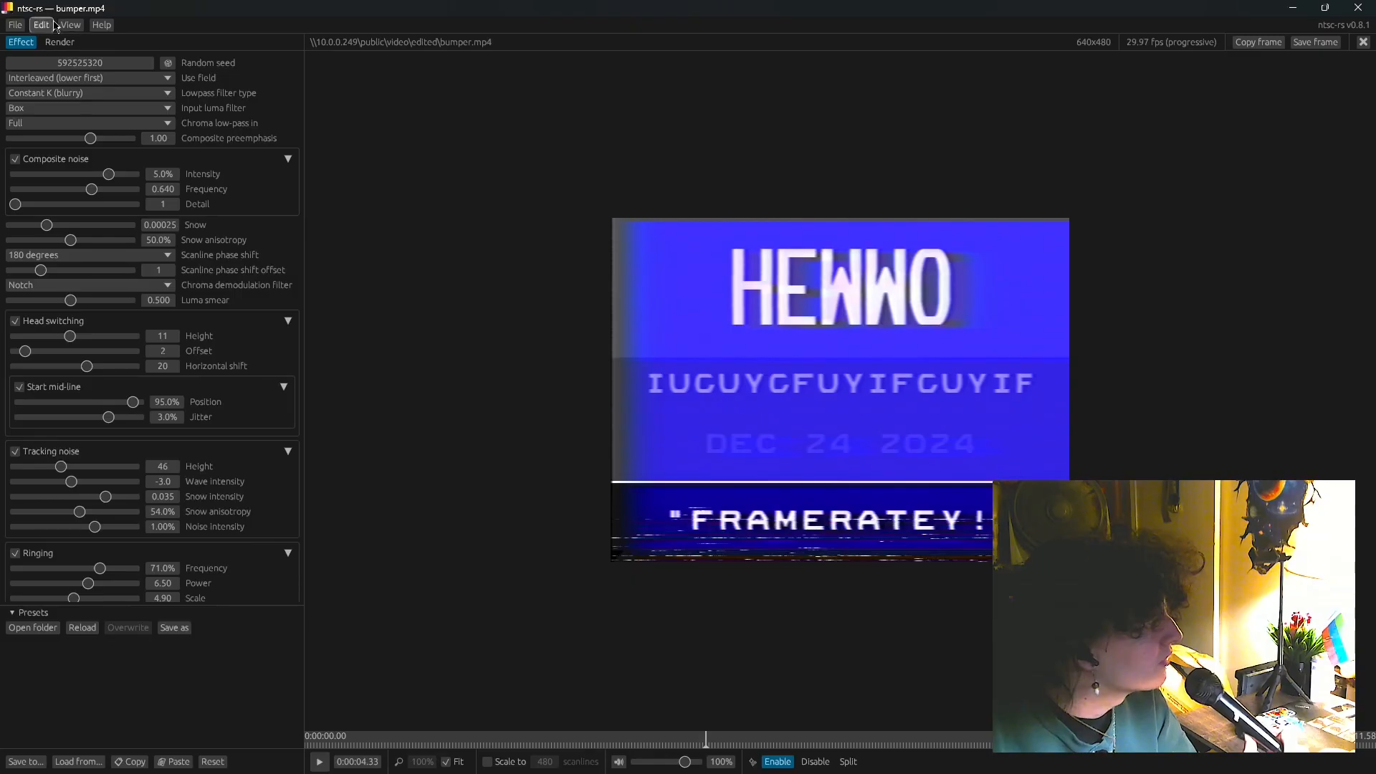
{"action": "left_click", "coordinate": [74, 93]}
{"action": "left_click", "coordinate": [72, 122]}
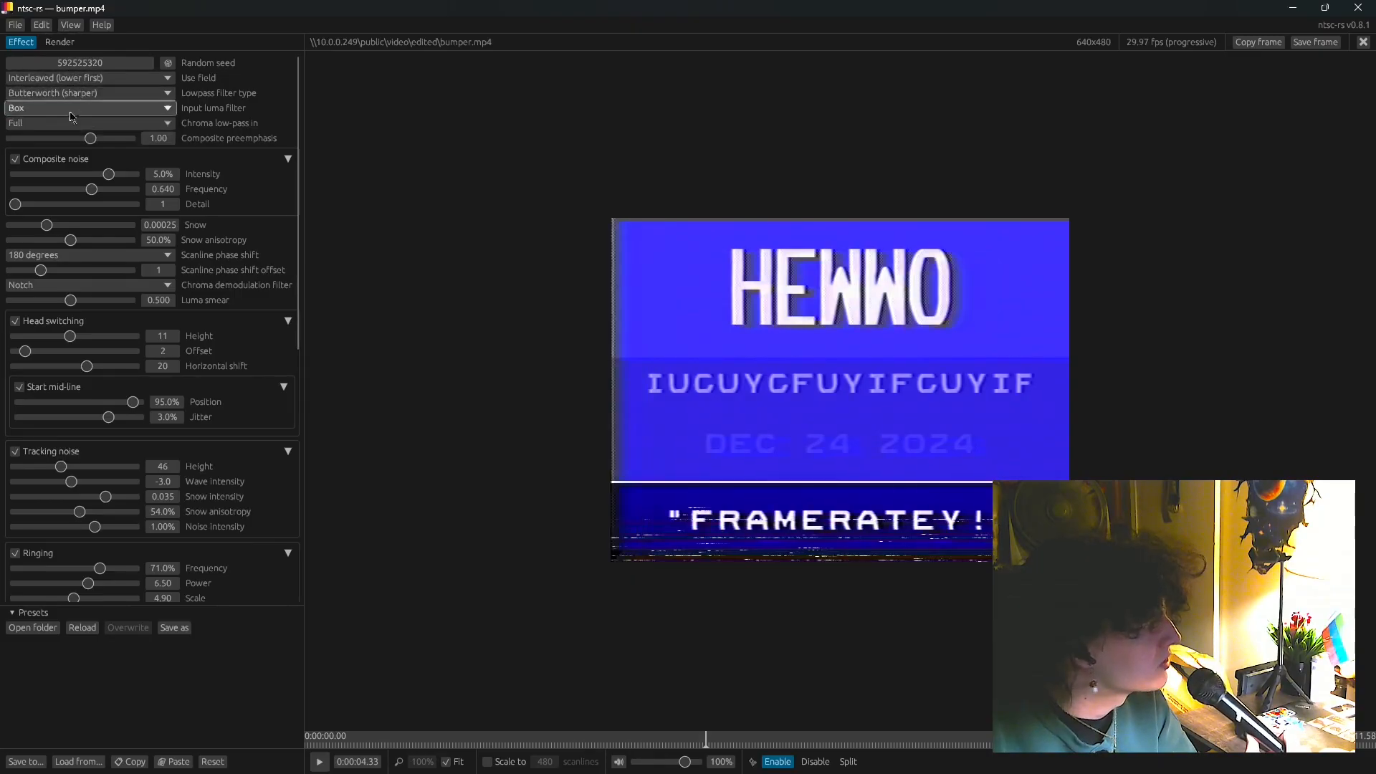
Step: Try the Constant K (blurry) lowpass filter on the webcam footage and restore Butterworth (sharper)
{"action": "left_click", "coordinate": [79, 100]}
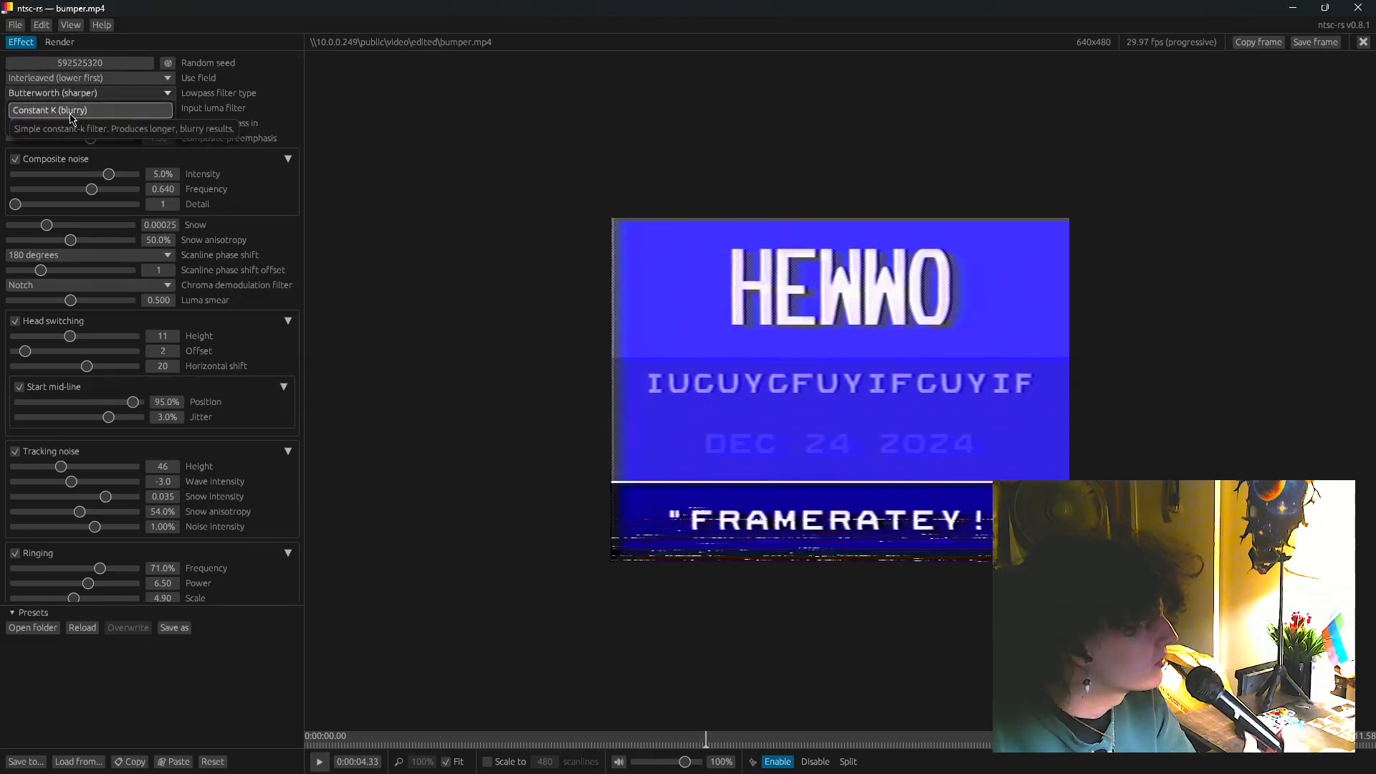
{"action": "left_click", "coordinate": [71, 113]}
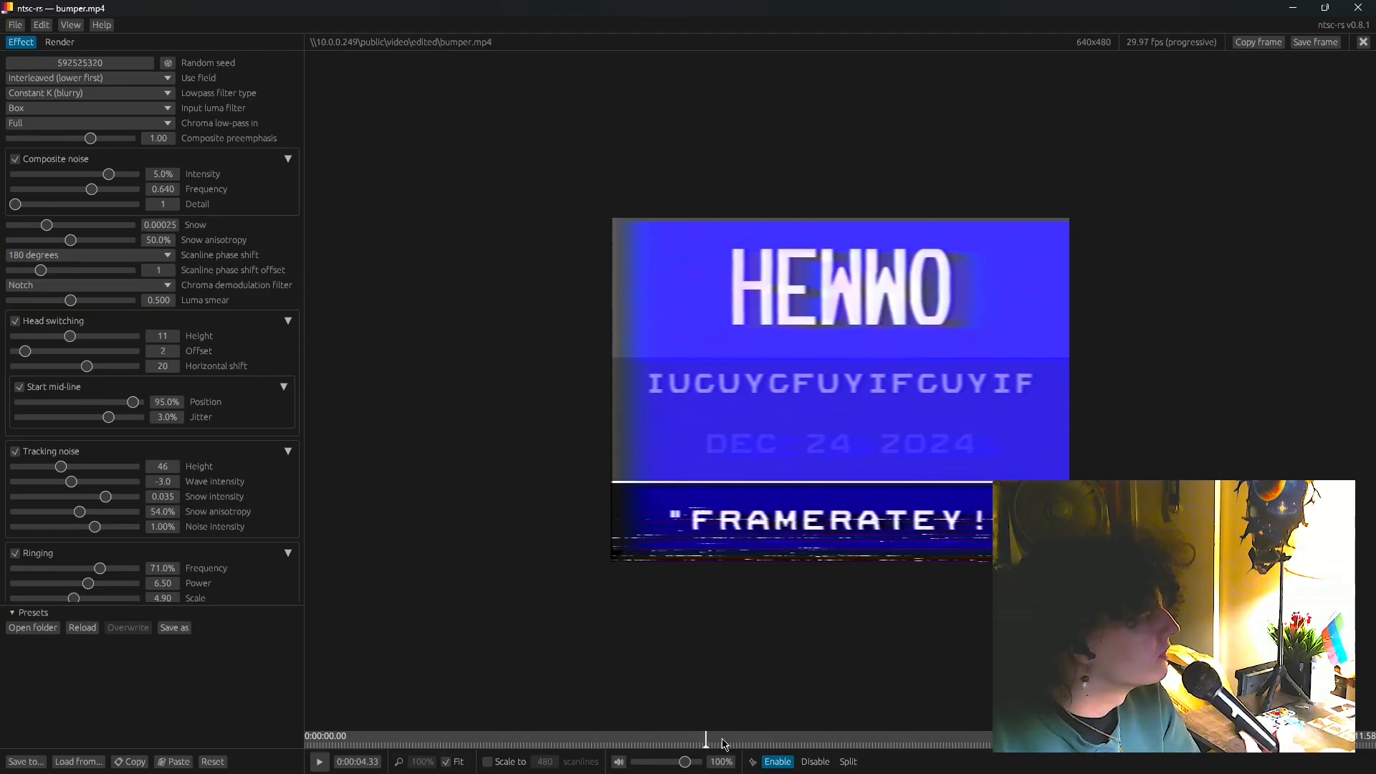
{"action": "left_click", "coordinate": [592, 741]}
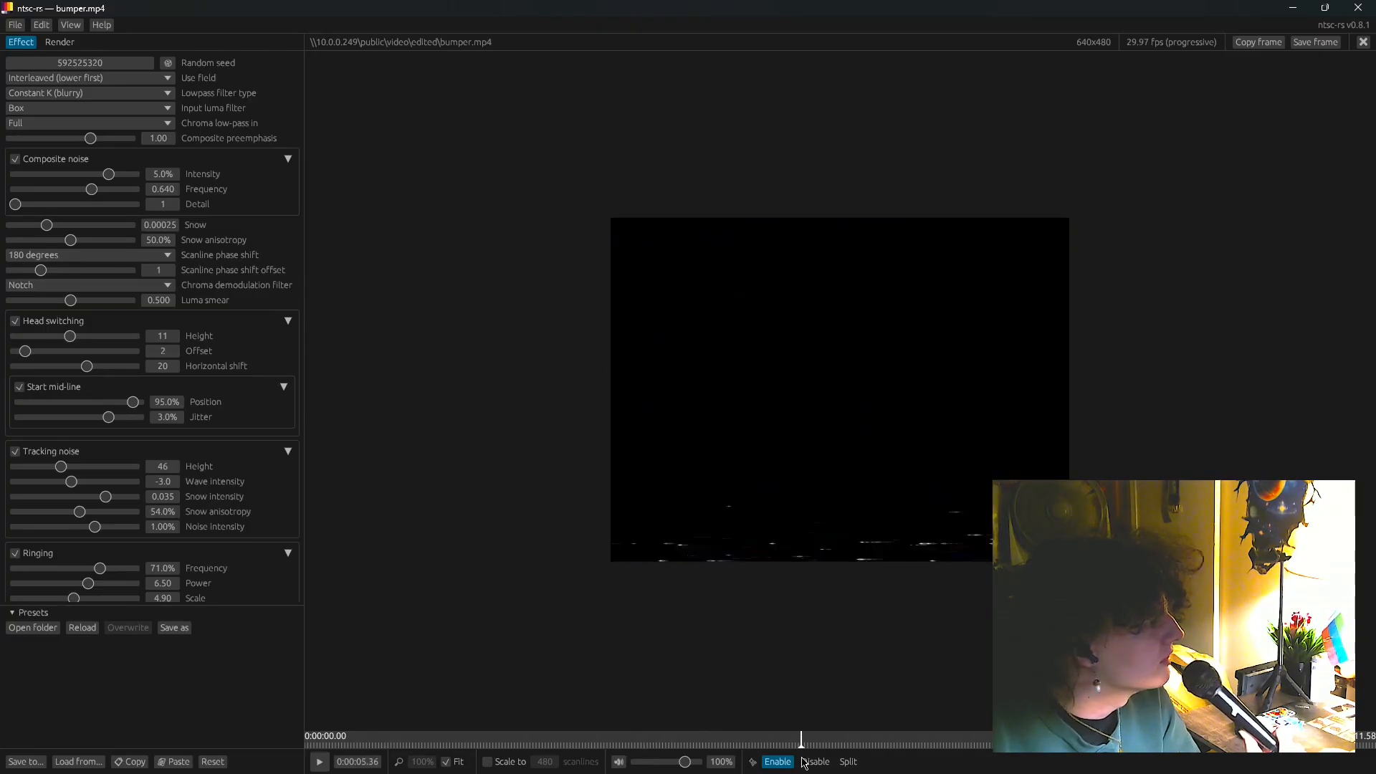
{"action": "left_click", "coordinate": [84, 94]}
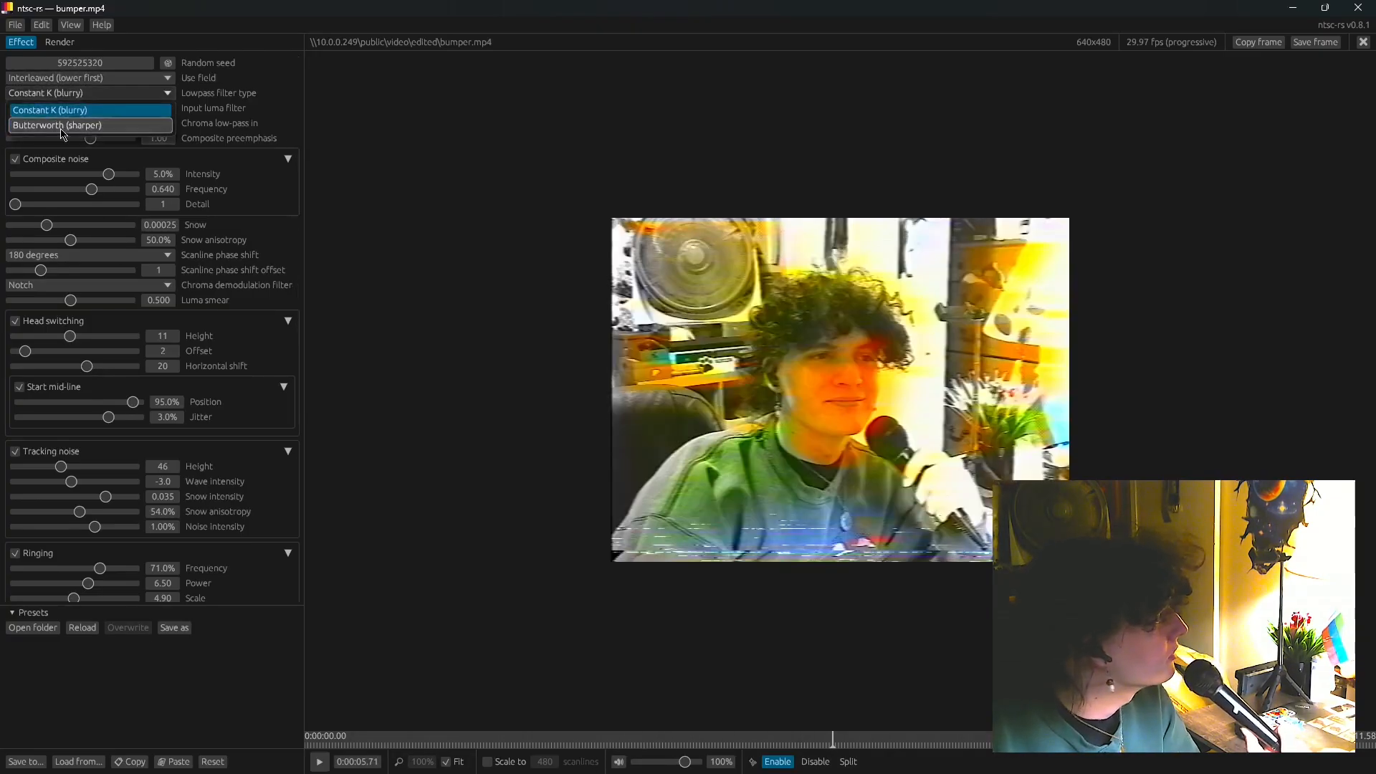
{"action": "left_click", "coordinate": [50, 122]}
Step: Play the processed video from its start to check the whole effect
{"action": "left_click_drag", "start_coordinate": [845, 736], "coordinate": [305, 736]}
{"action": "left_click", "coordinate": [319, 762]}
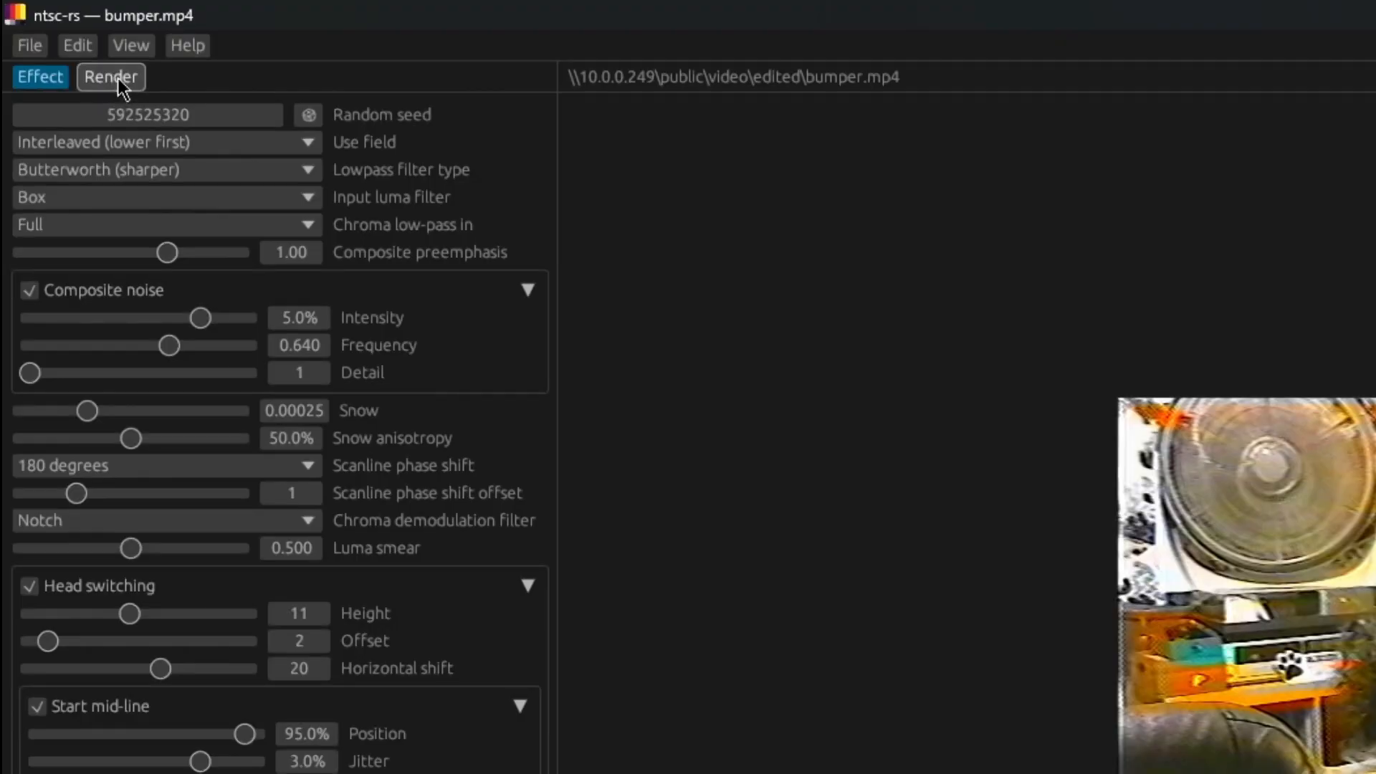
Step: Configure the H.264 render with quality 49 and encoding speed 4
{"action": "left_click", "coordinate": [104, 76]}
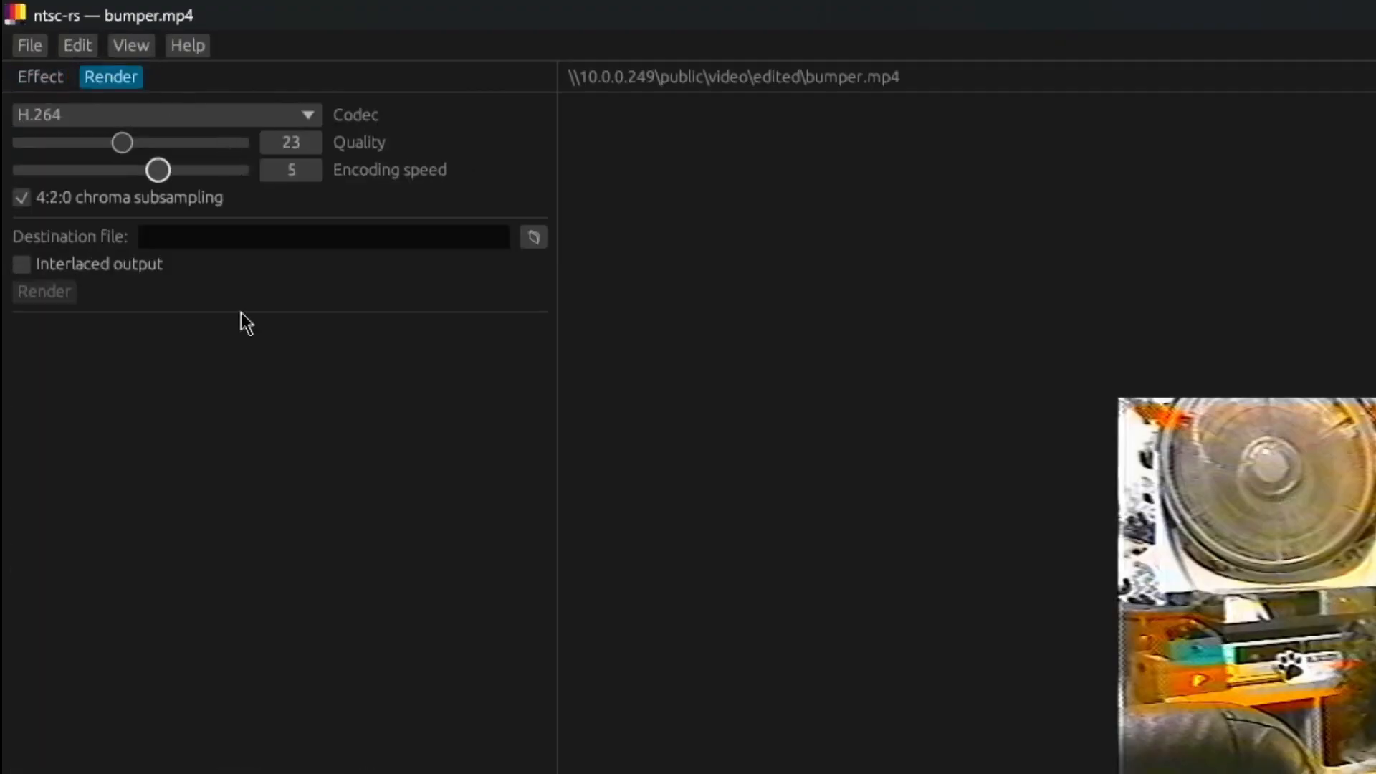
{"action": "left_click", "coordinate": [321, 118]}
{"action": "left_click", "coordinate": [322, 119]}
{"action": "left_click_drag", "start_coordinate": [141, 153], "coordinate": [234, 160]}
{"action": "left_click_drag", "start_coordinate": [188, 171], "coordinate": [140, 175]}
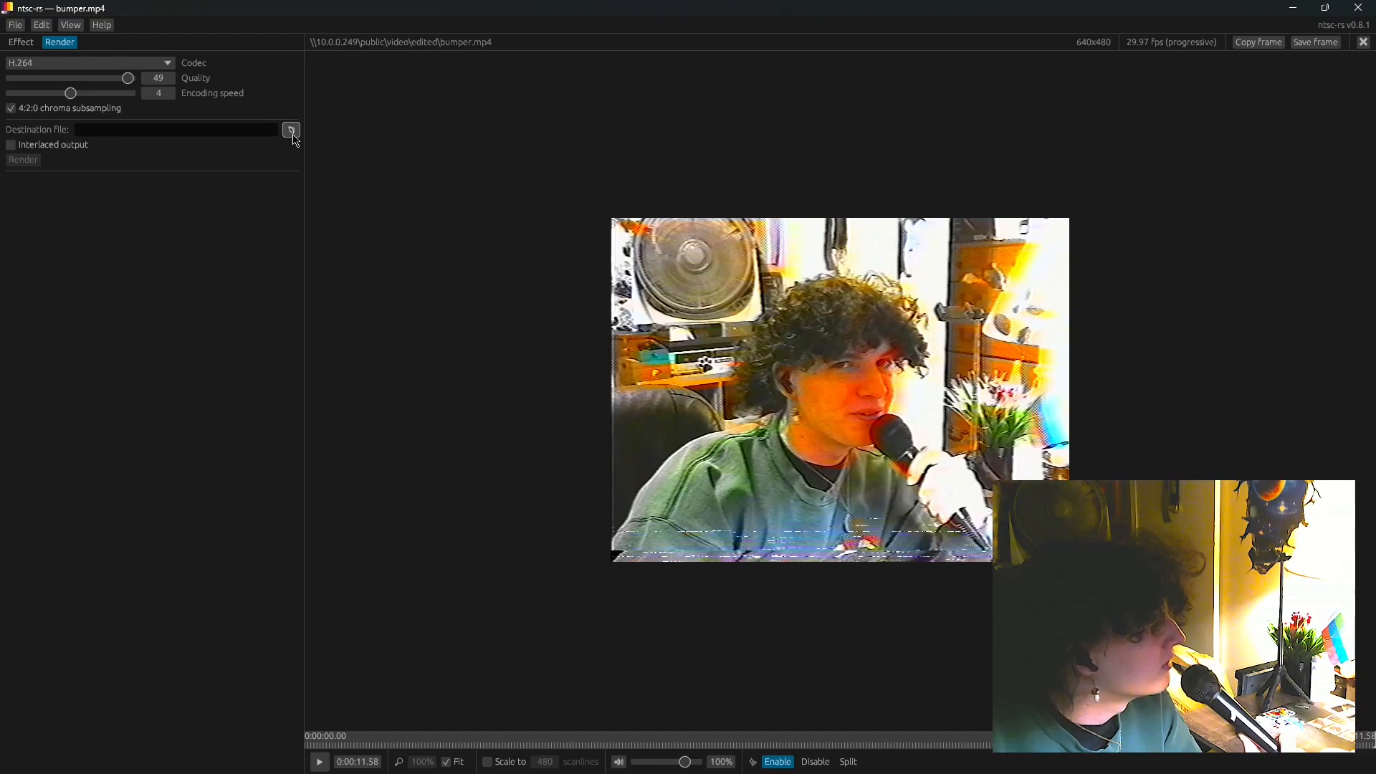
Step: Set the destination file to bumper_ntsc.mp4 in the edited folder and render the video
{"action": "left_click", "coordinate": [292, 131]}
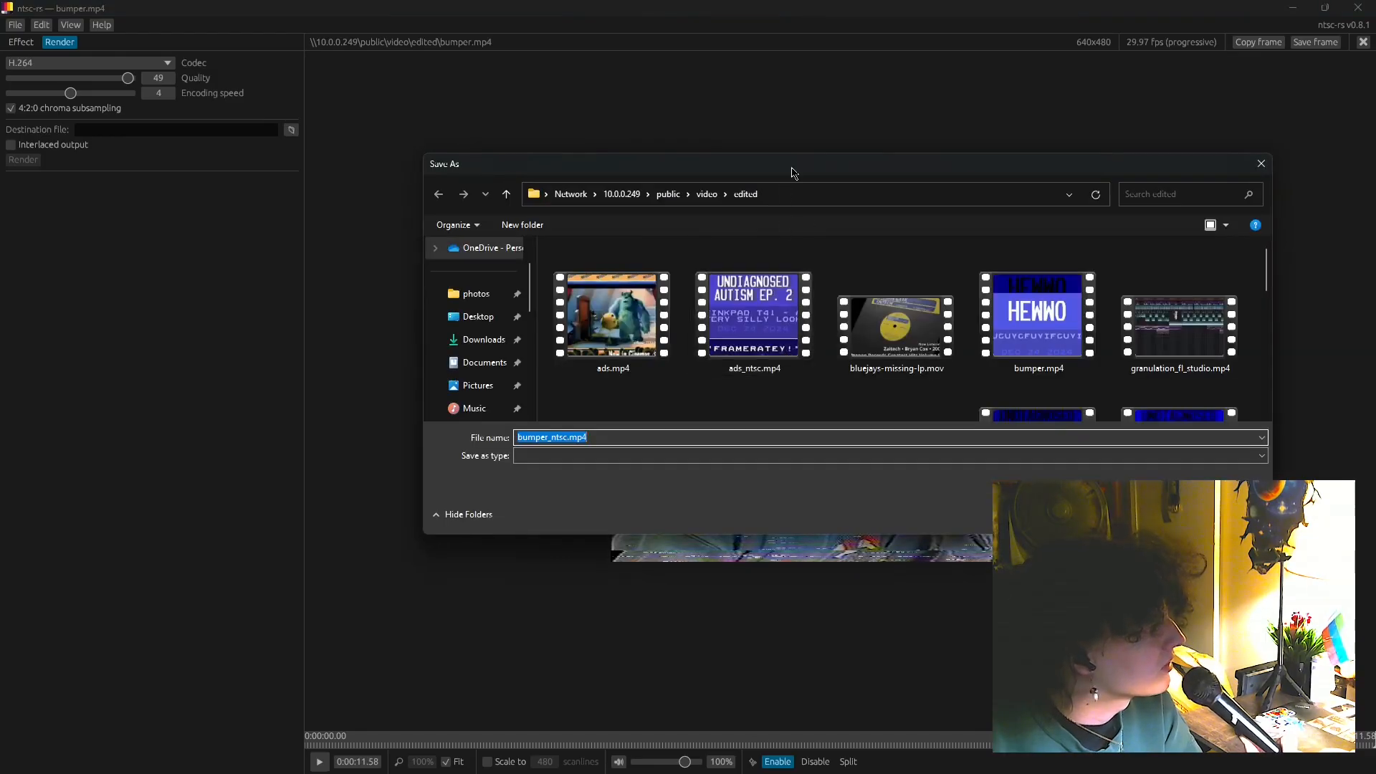
{"action": "left_click_drag", "start_coordinate": [794, 172], "coordinate": [684, 176]}
{"action": "left_click_drag", "start_coordinate": [411, 442], "coordinate": [443, 442]}
{"action": "left_click", "coordinate": [448, 442]}
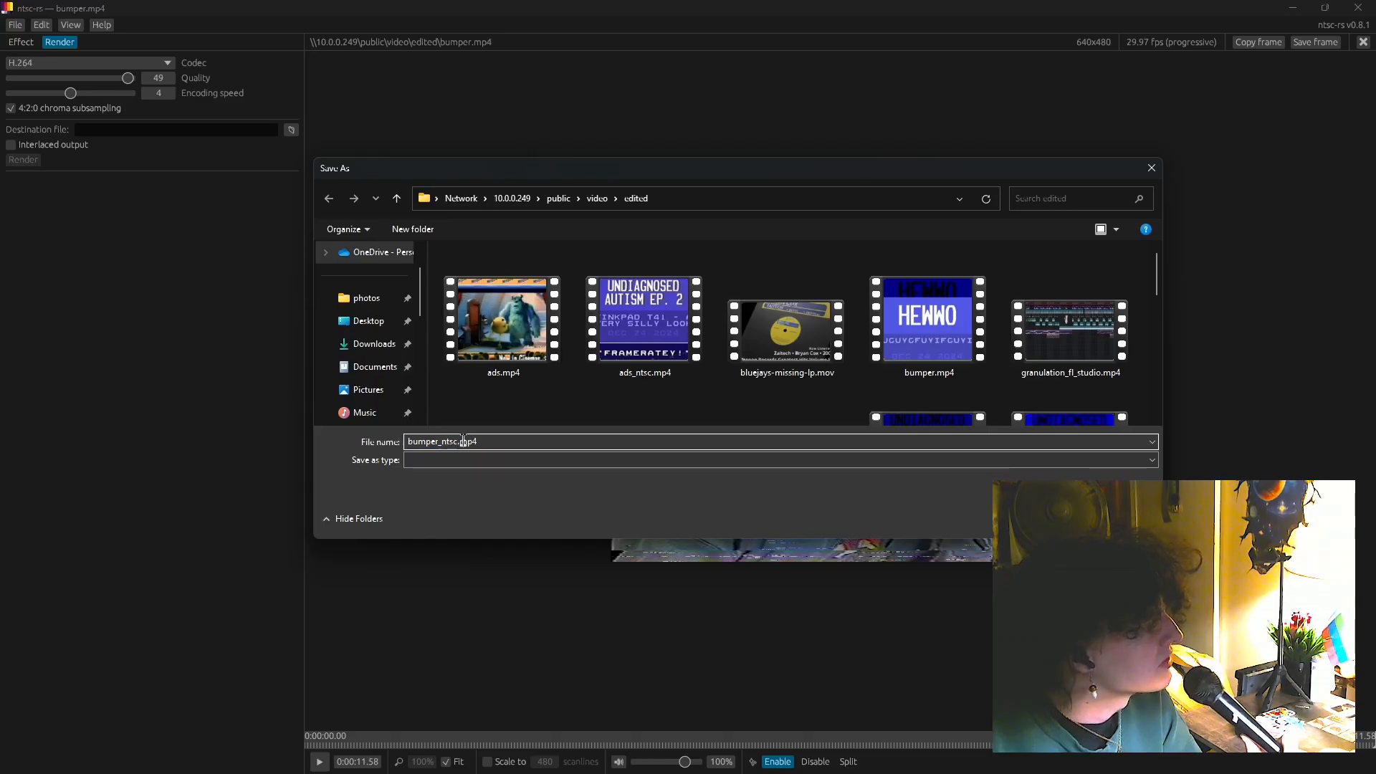
{"action": "left_click", "coordinate": [1058, 519]}
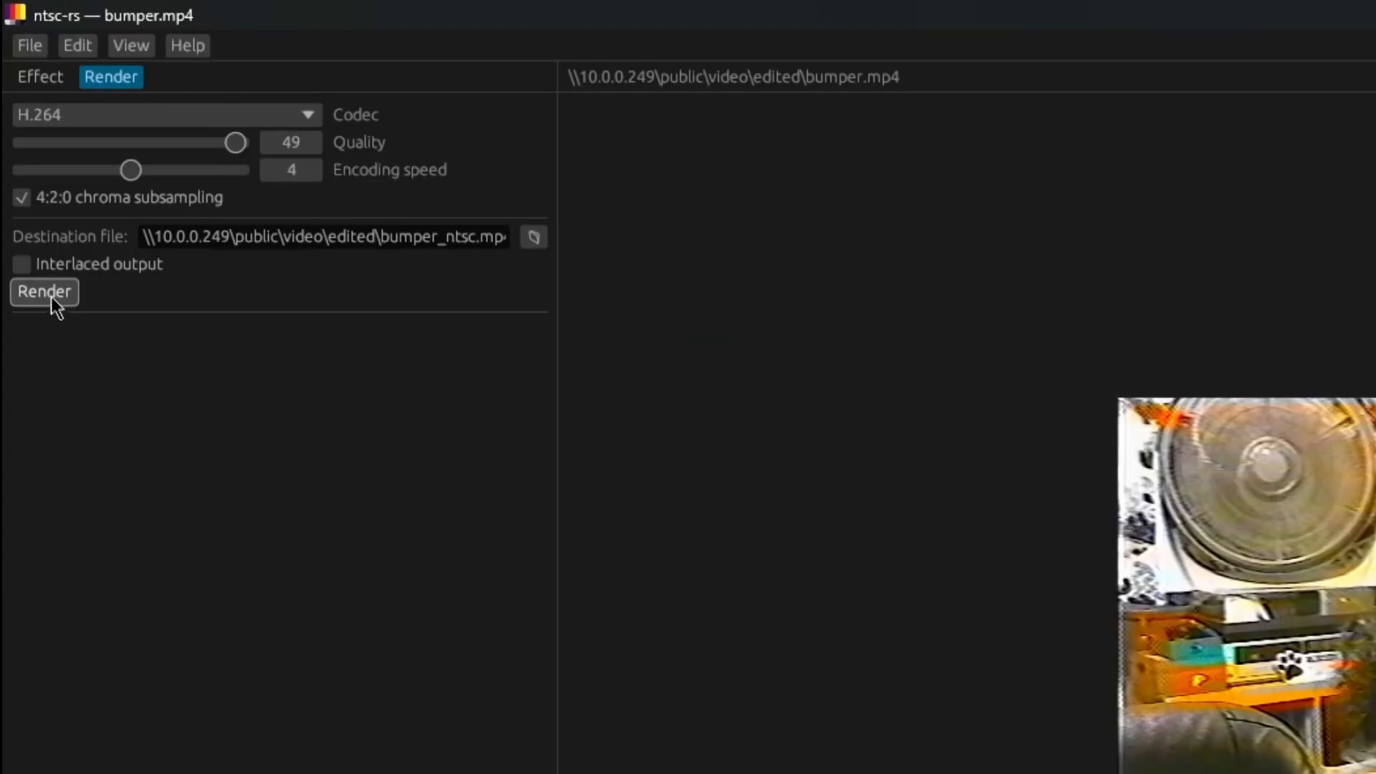
{"action": "left_click", "coordinate": [41, 294]}
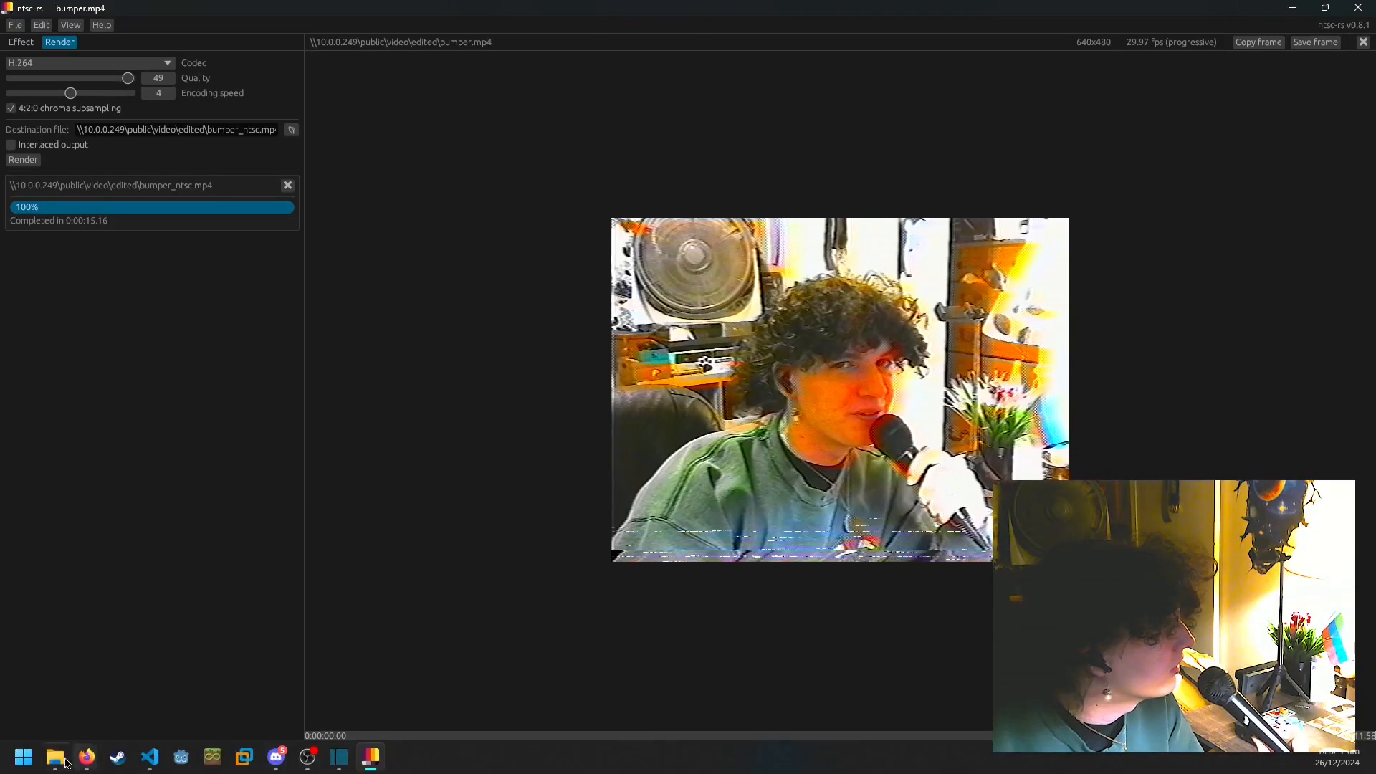
Step: Switch to File Explorer
{"action": "left_click", "coordinate": [58, 757]}
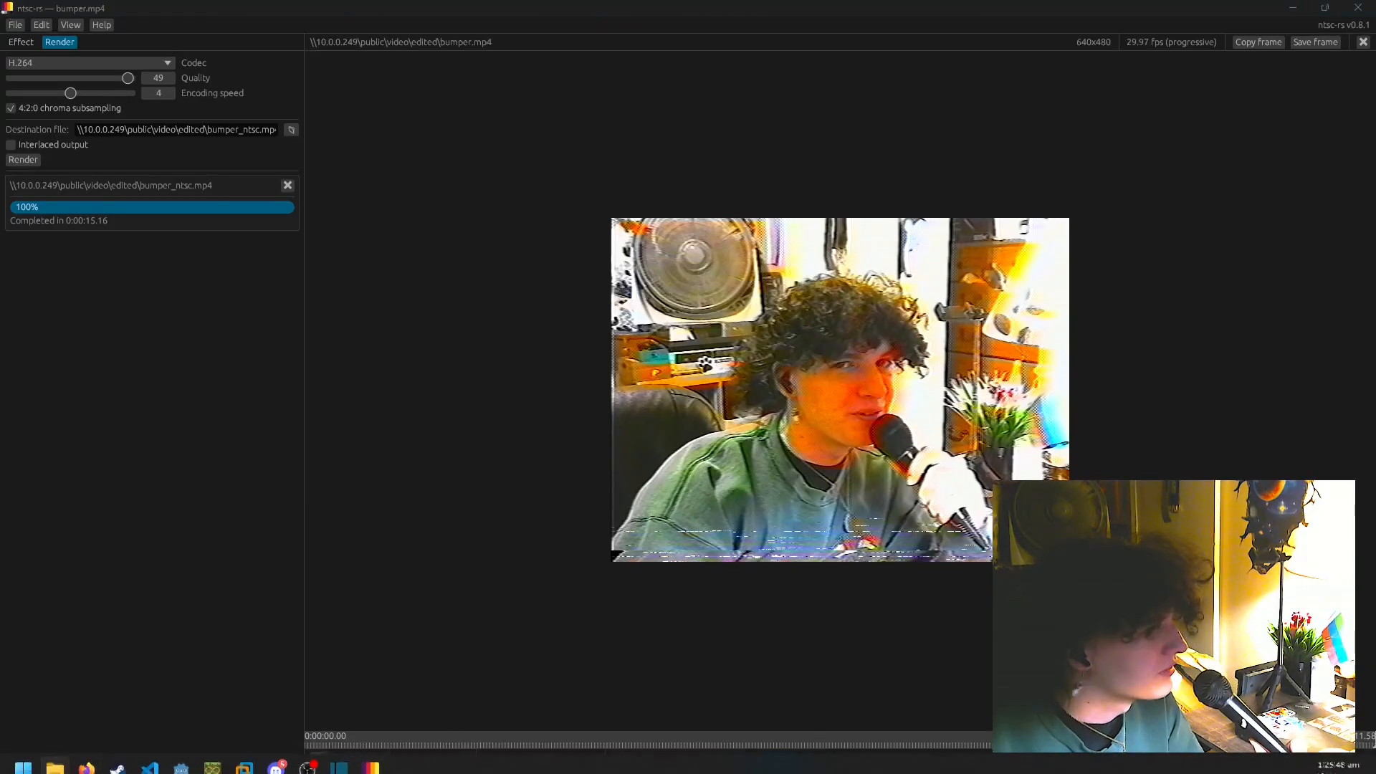